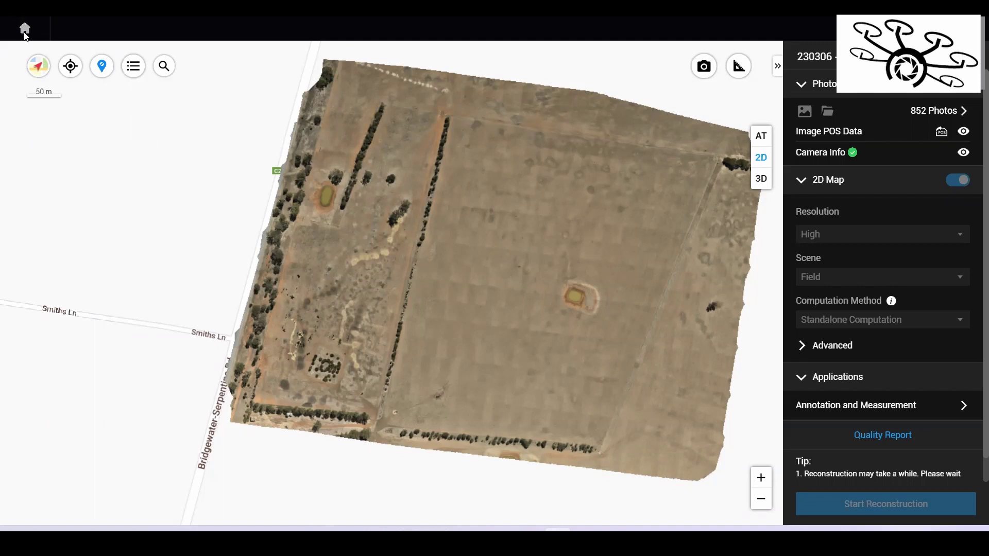
Open the 230306 RGB MULTISPECIES mission and hide its photo positions on the map.
left_click(25, 30)
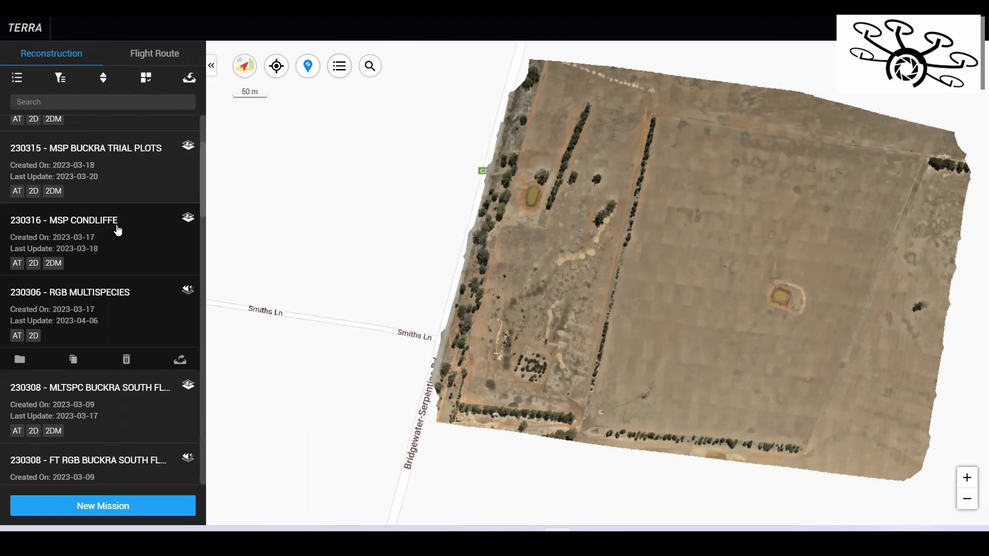
left_click(189, 291)
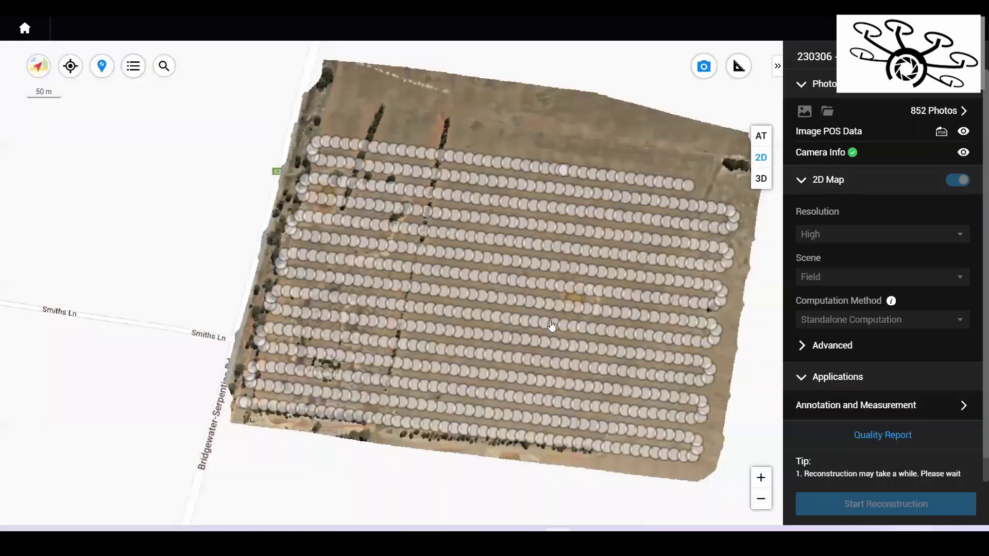
left_click(706, 74)
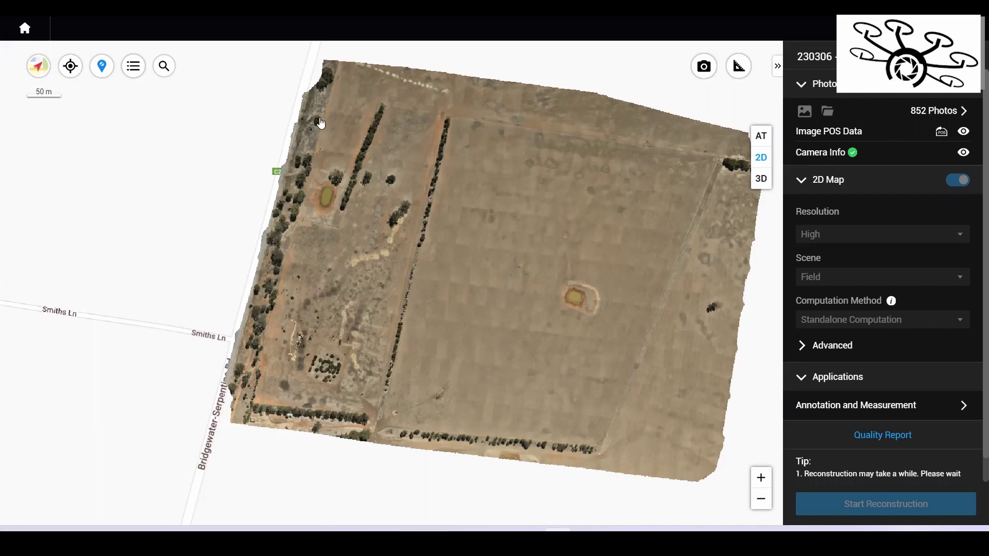
Export only the 2D maps of 230306 - RGB MULTISPECIES, excluding photos and aerotriangulation, as a ZIP to Documents.
left_click(25, 28)
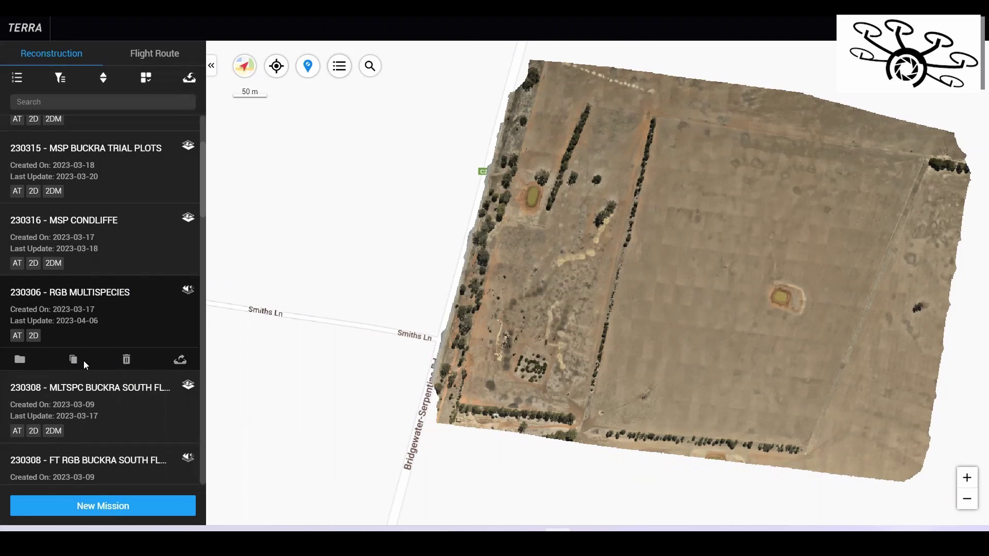
left_click(182, 362)
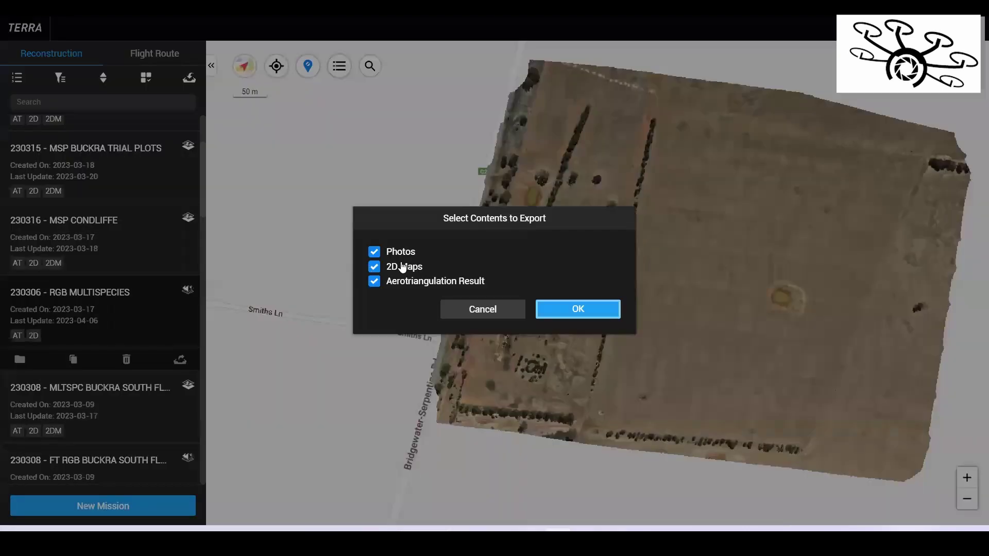
left_click(375, 253)
left_click(378, 283)
left_click(579, 311)
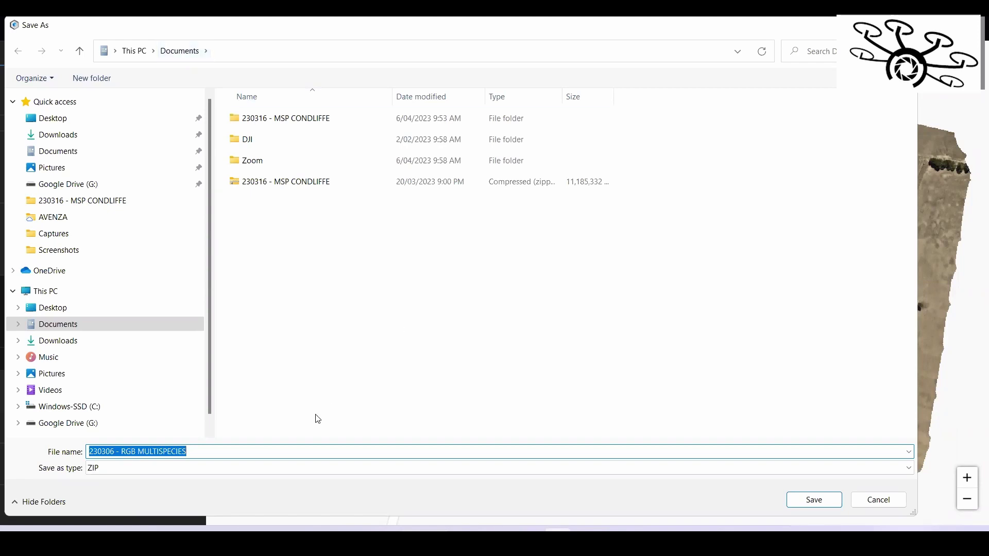
left_click(814, 501)
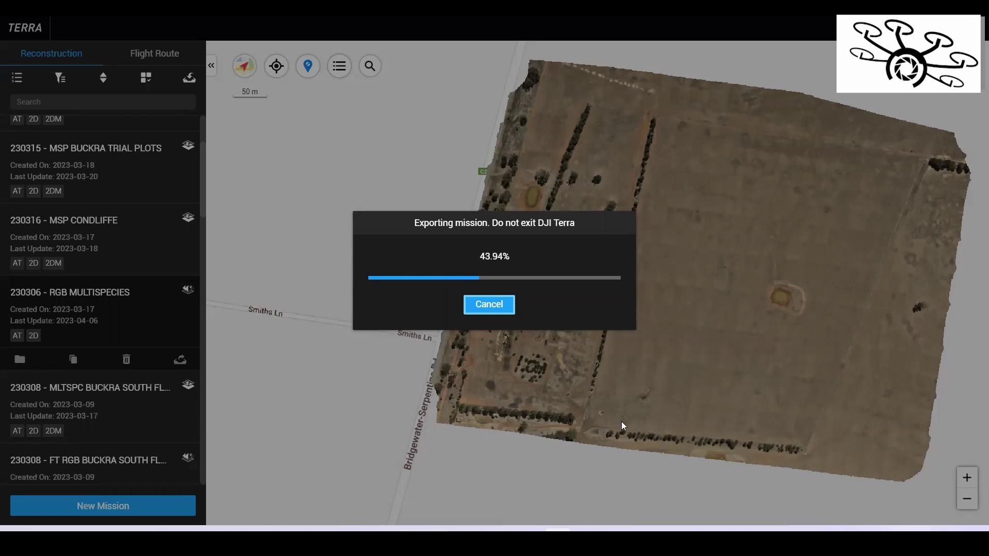
Switch to QGIS and create a New Empty Project from the start page.
key("super+Tab")
left_click(587, 364)
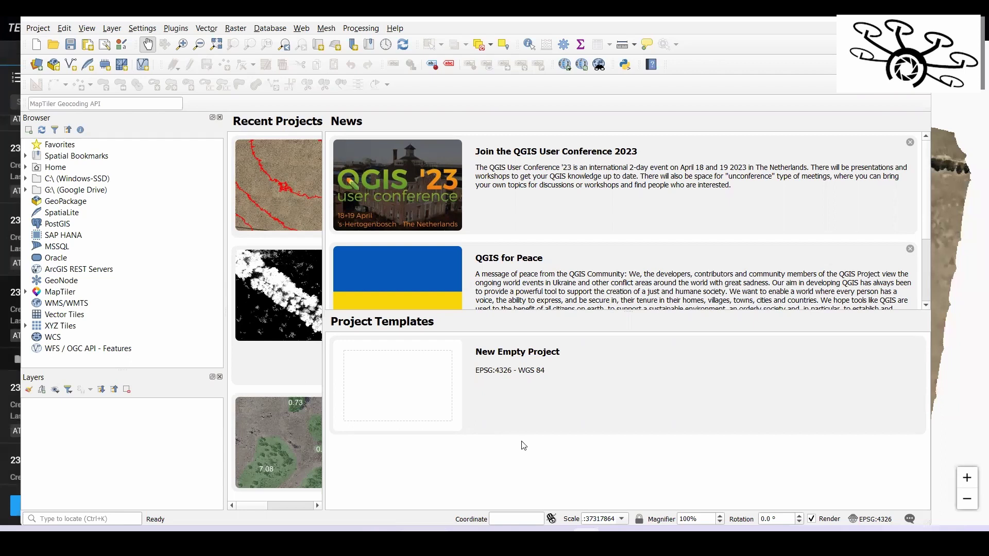
left_click(450, 398)
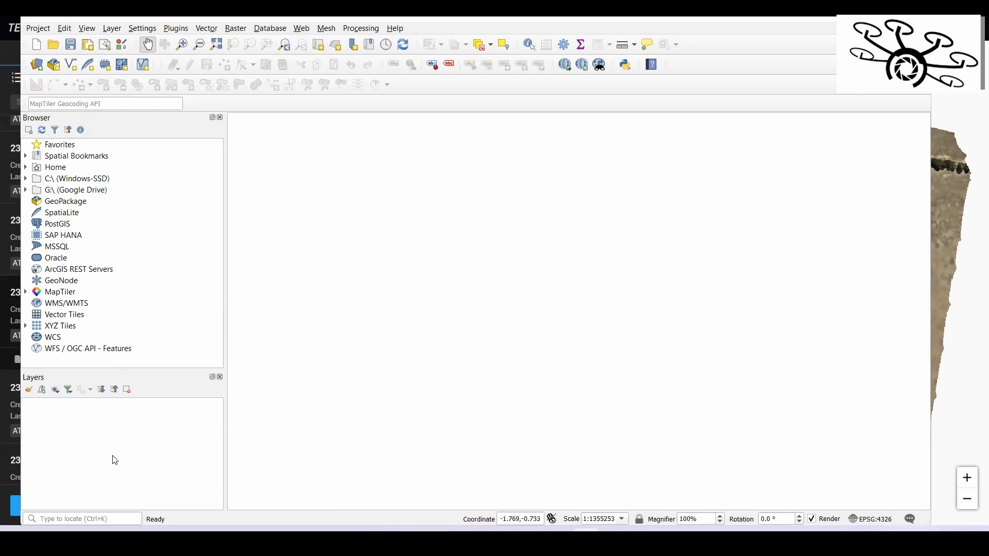
Extract the RGB MULTISPECIES ZIP in Documents into a same-named folder beside it.
key("alt+Tab")
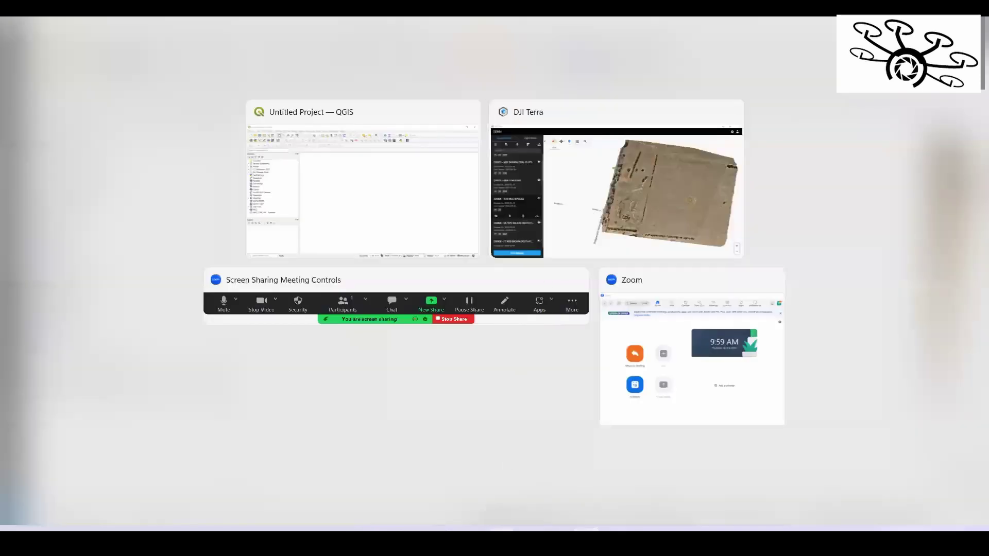
key("super+e")
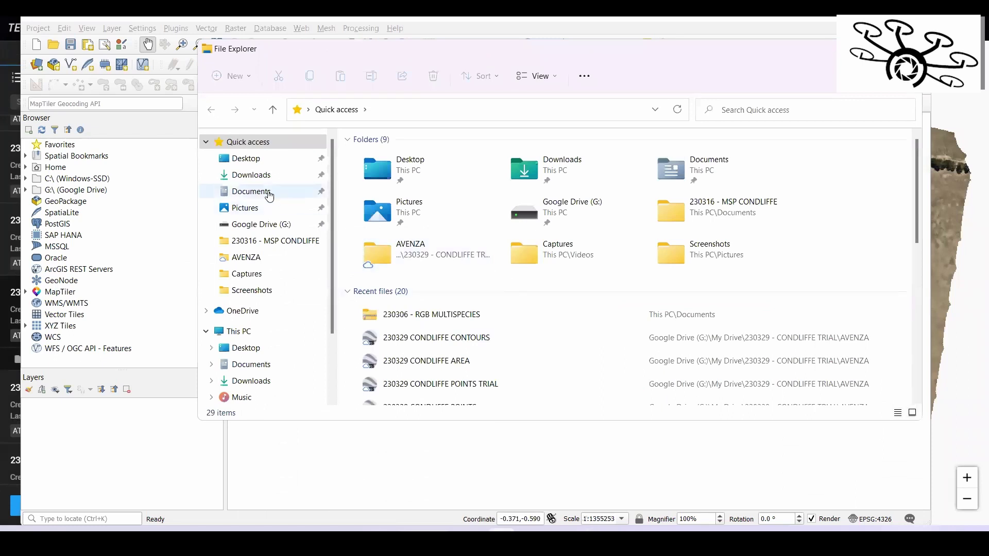
left_click(263, 192)
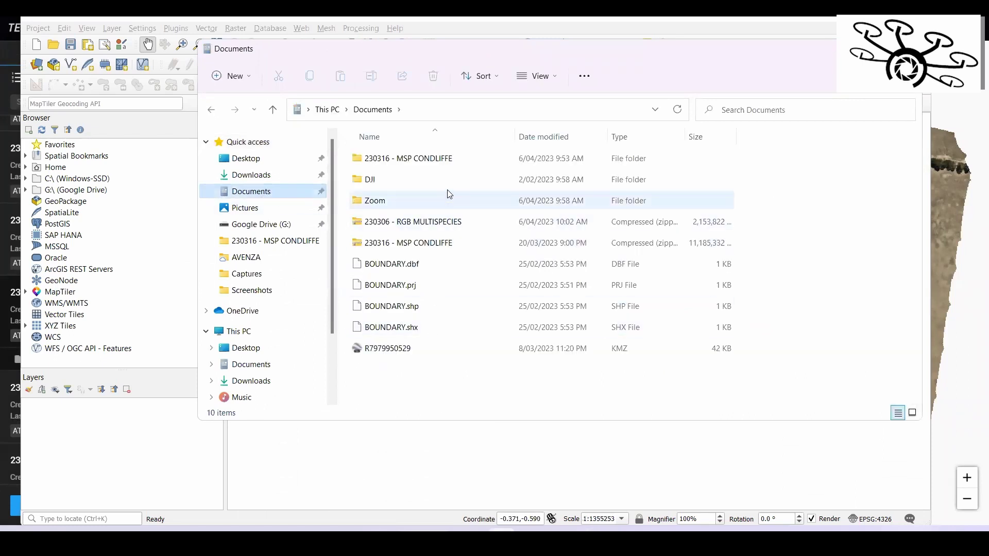
right_click(442, 223)
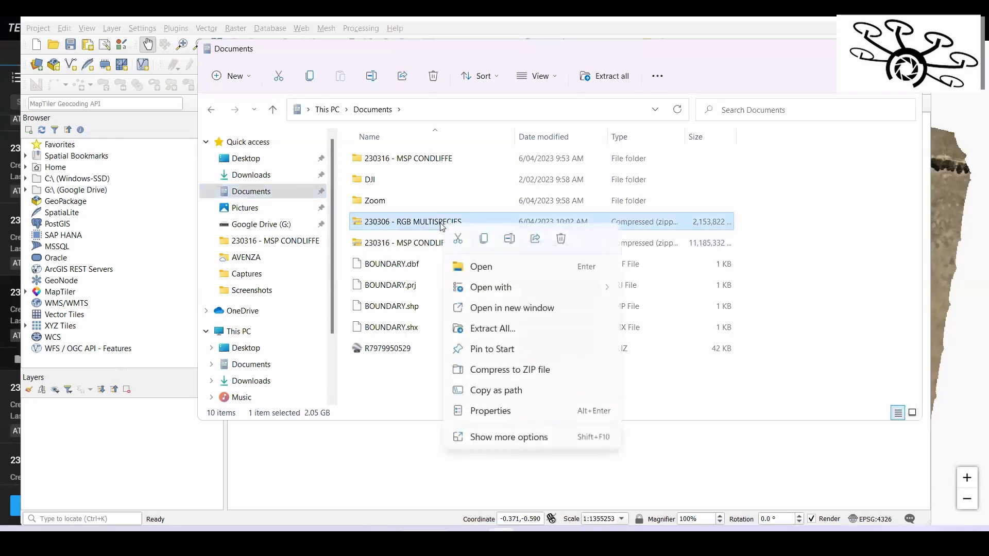
left_click(486, 329)
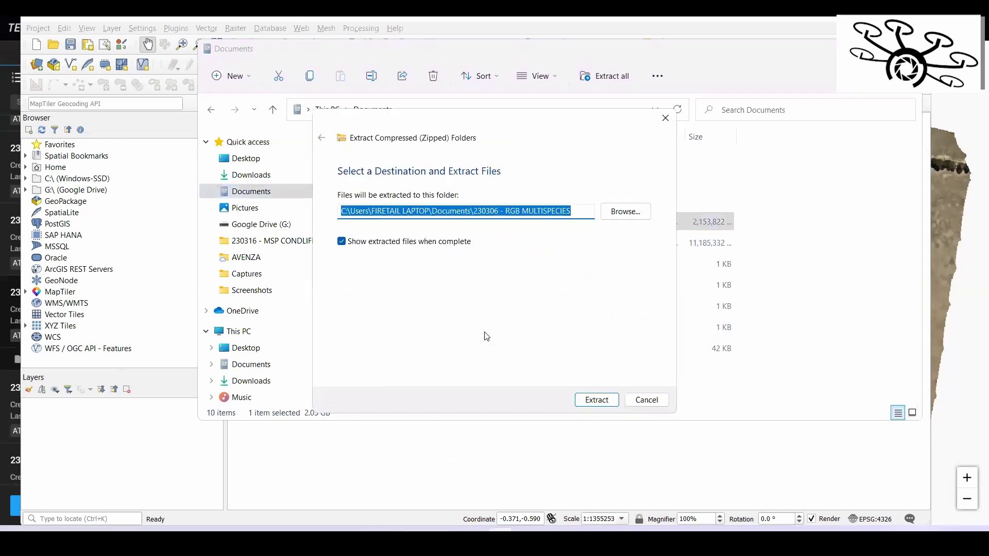
left_click(608, 405)
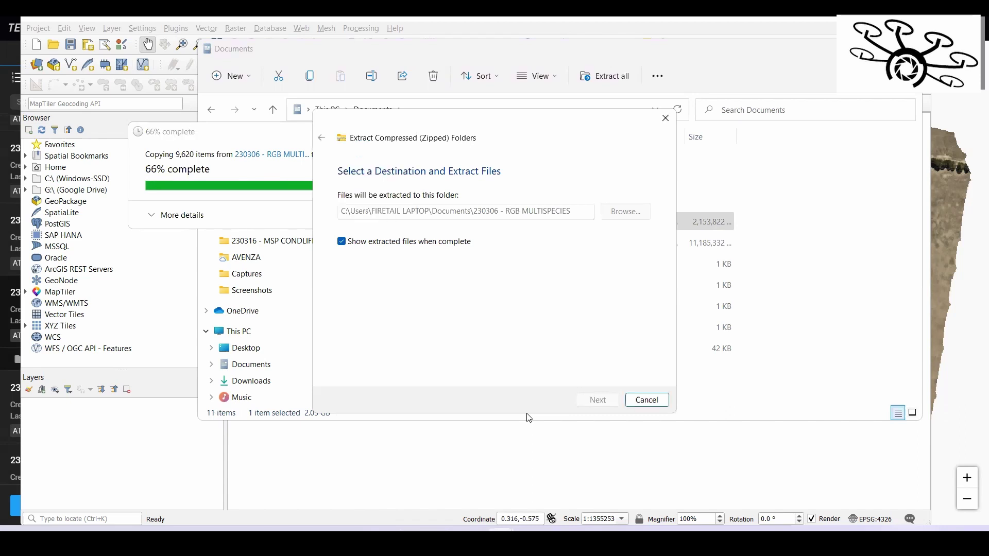
key("alt+Tab")
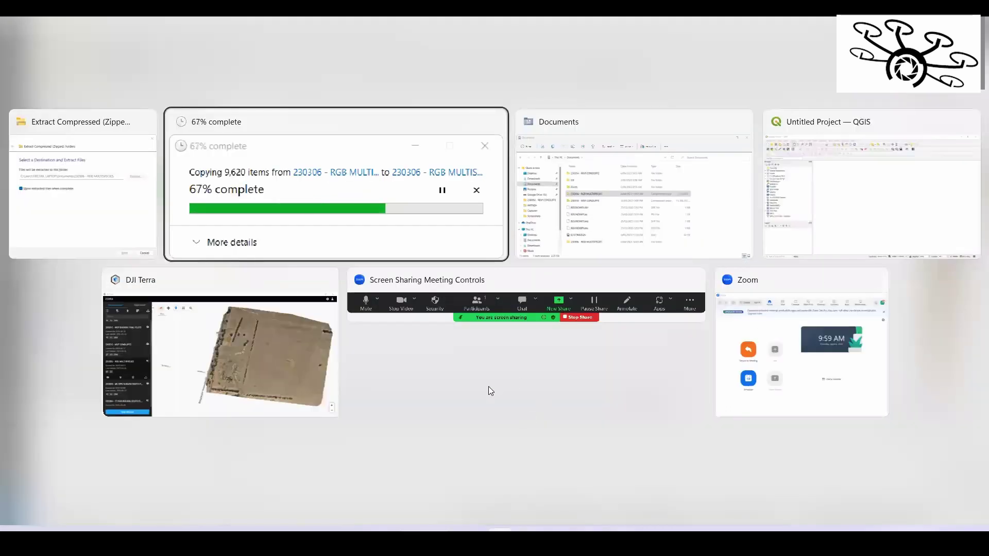
left_click(867, 209)
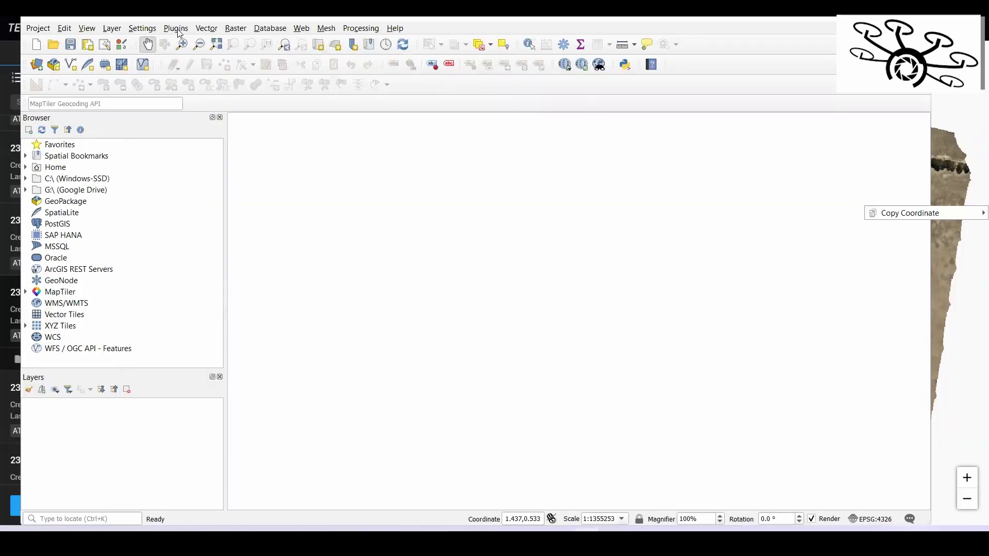
right_click(240, 29)
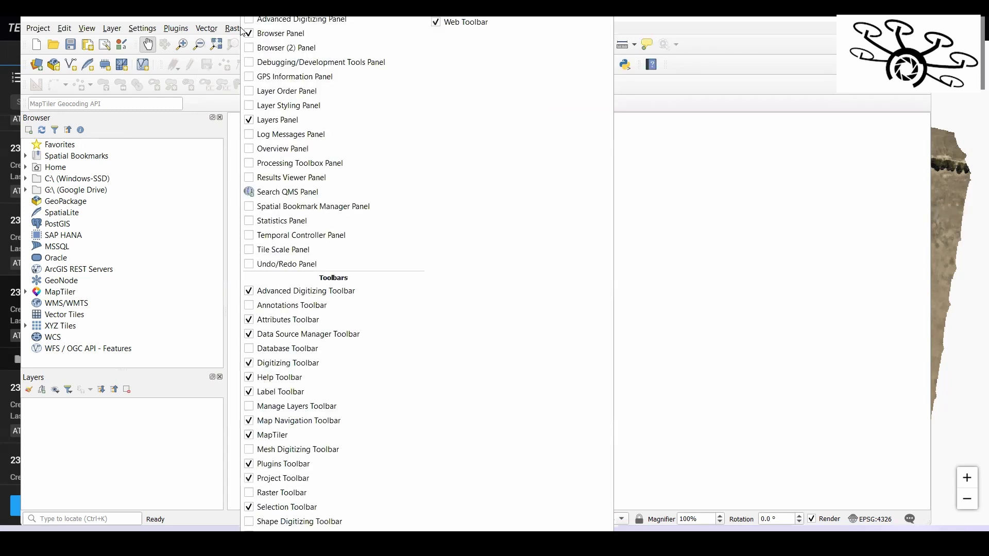
left_click(236, 28)
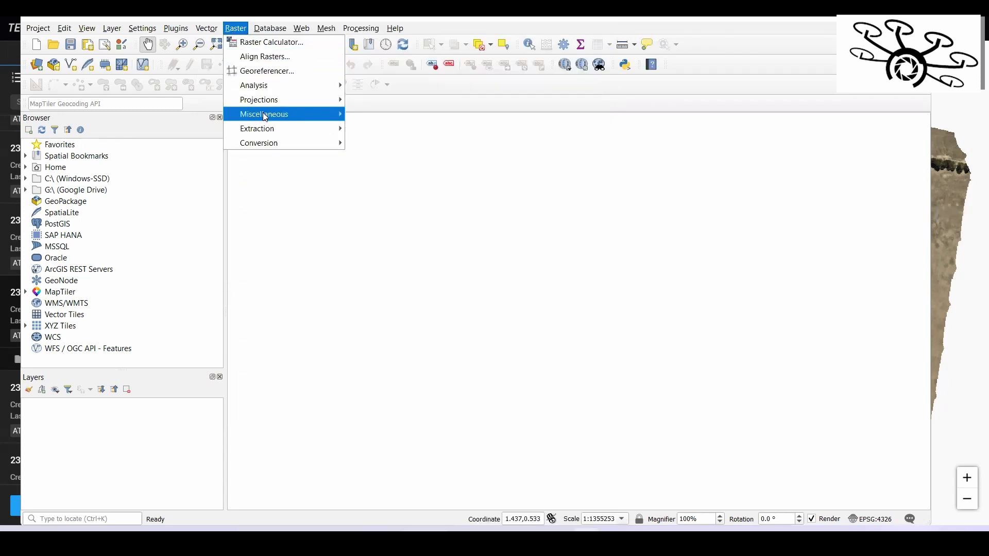
mouse_move(279, 128)
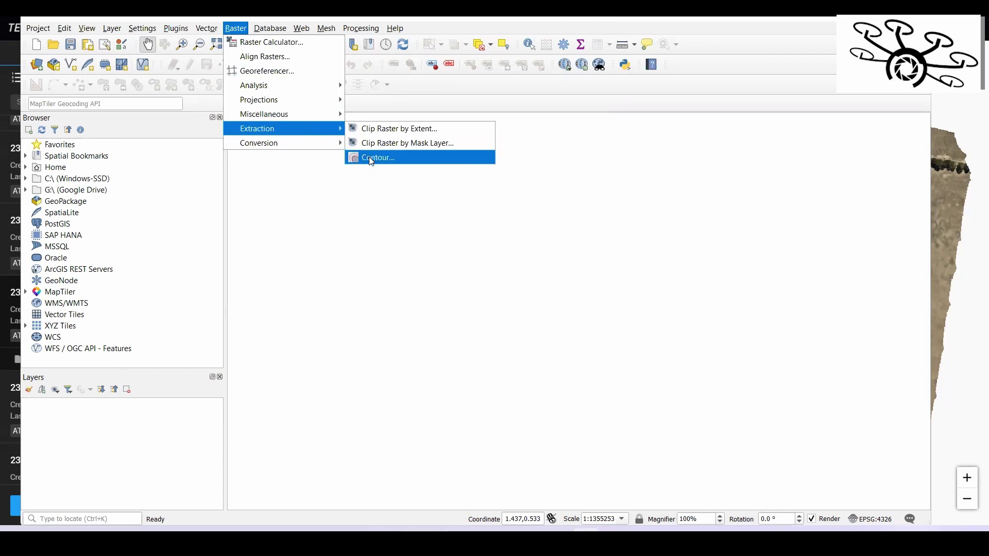
left_click(241, 19)
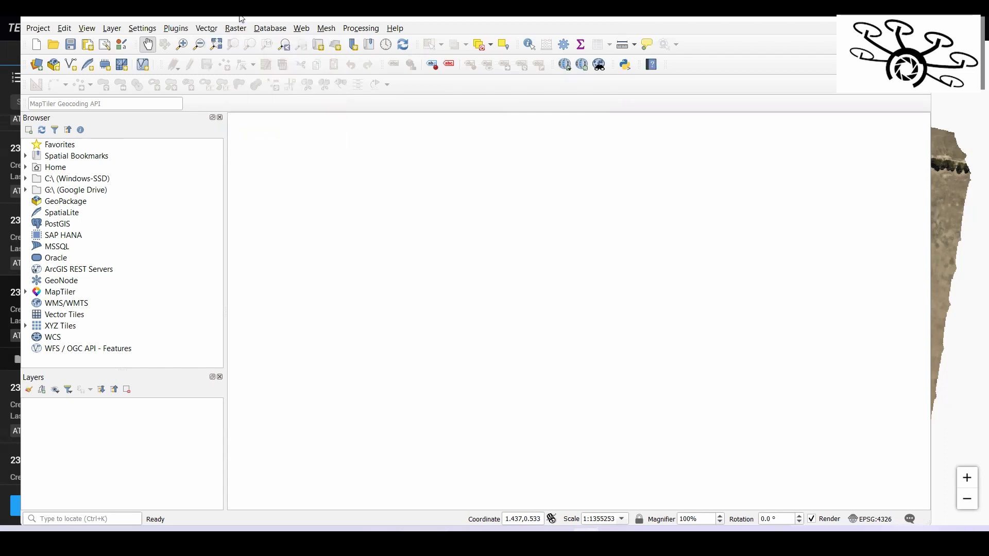
key("super+Tab")
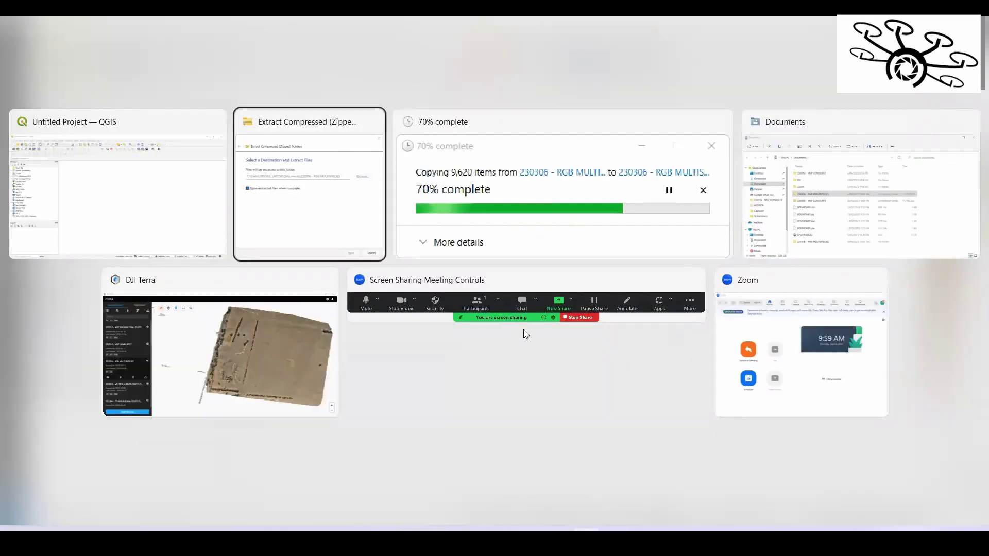
left_click(188, 208)
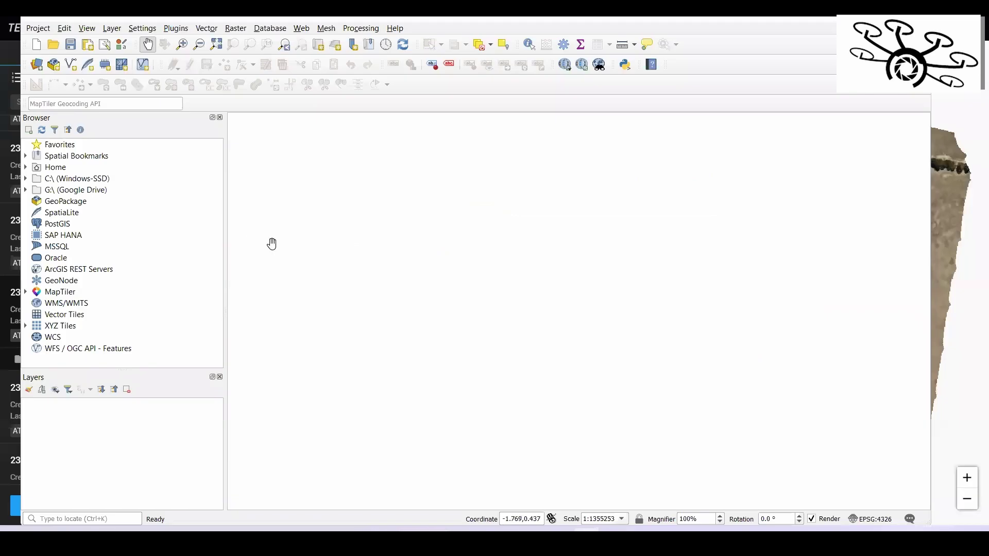
key("alt+Tab")
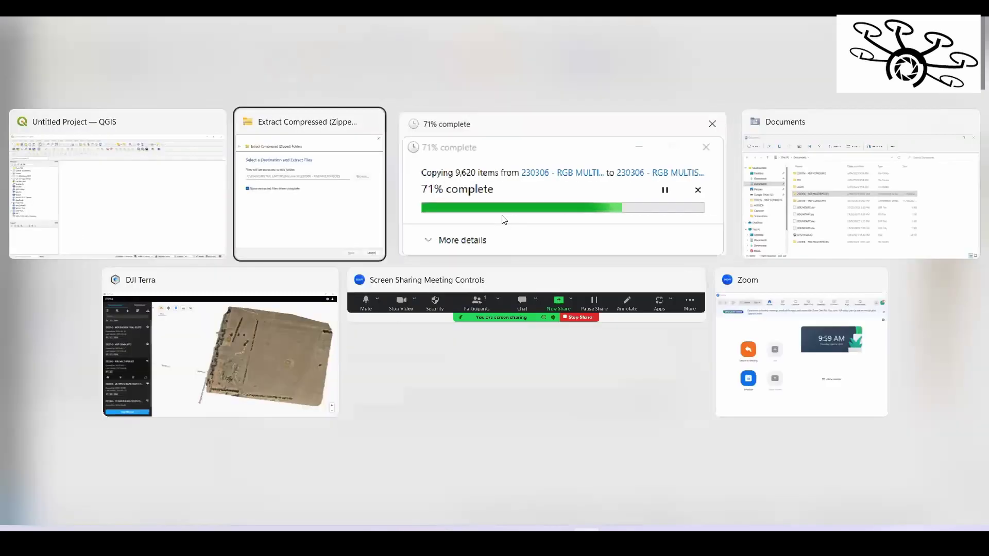
key("alt+Tab")
key("alt+Tab")
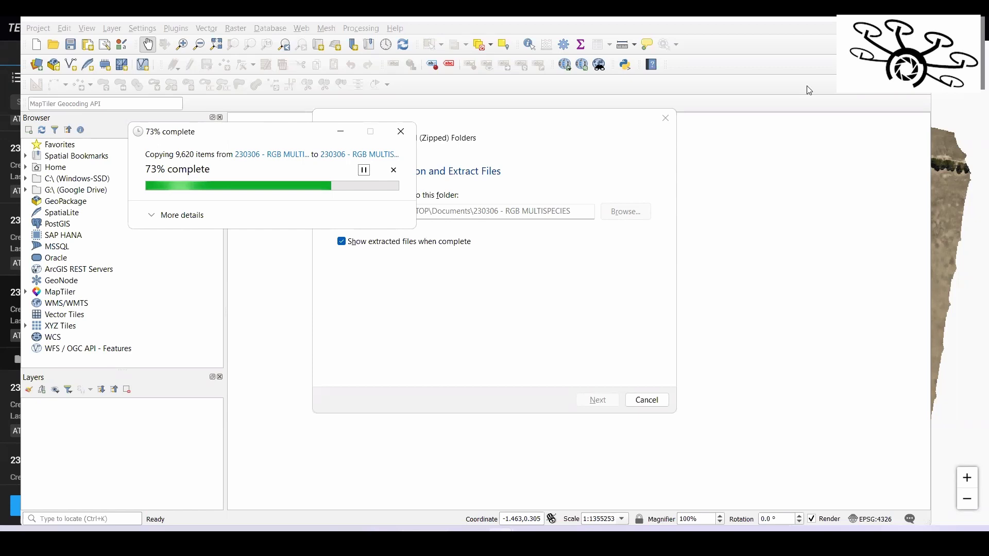
left_click(730, 163)
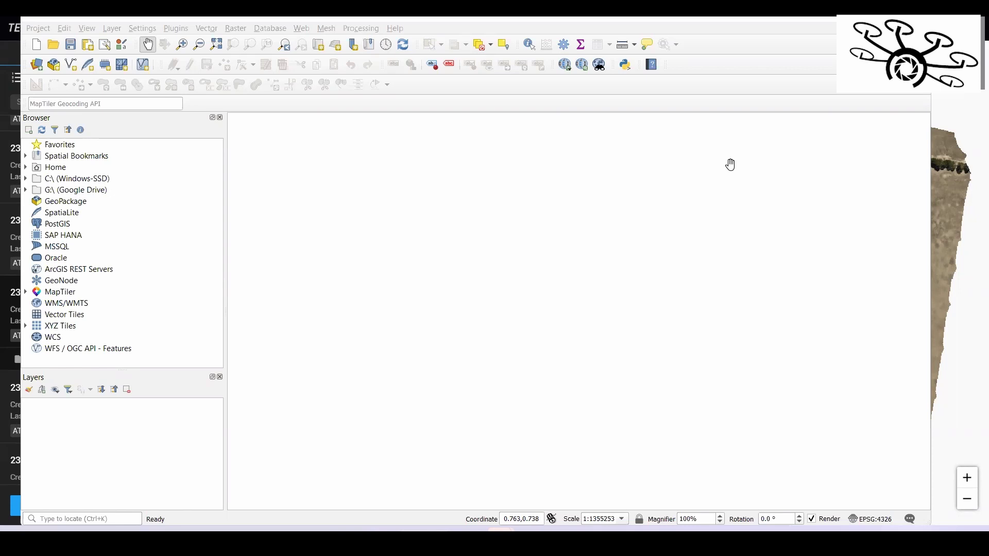
Drag the dsm TIF from the extracted map folder into the QGIS Layers panel.
key("super+Tab")
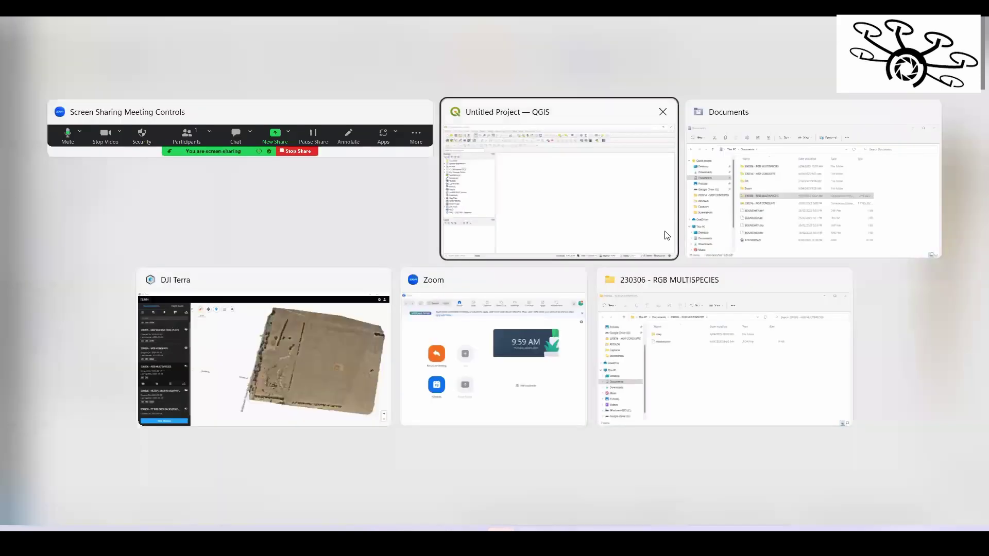
left_click(816, 172)
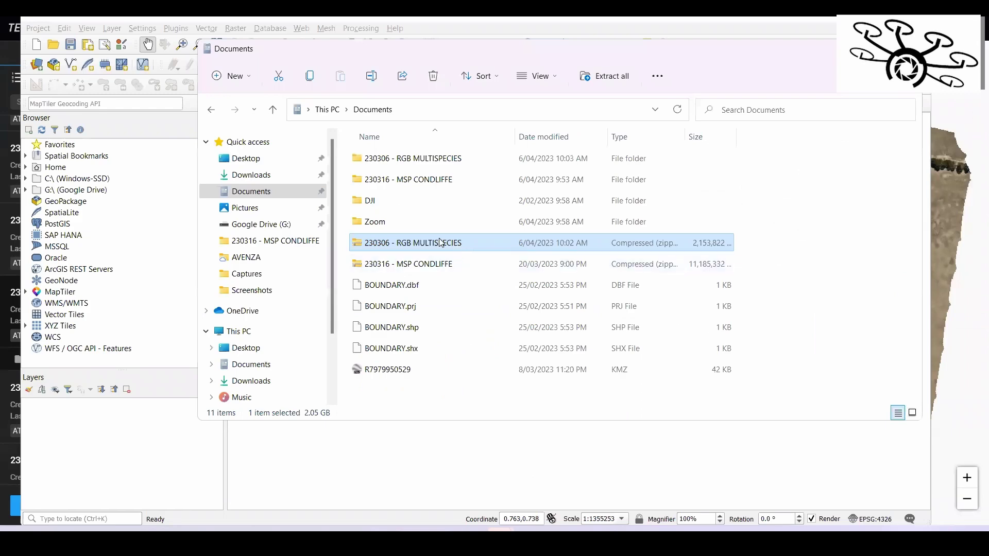
double_click(410, 160)
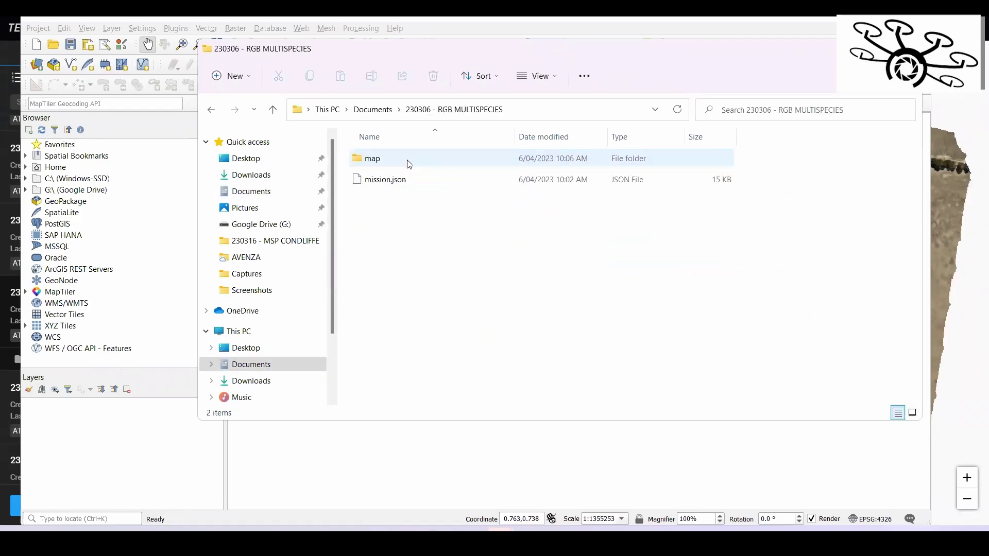
double_click(379, 160)
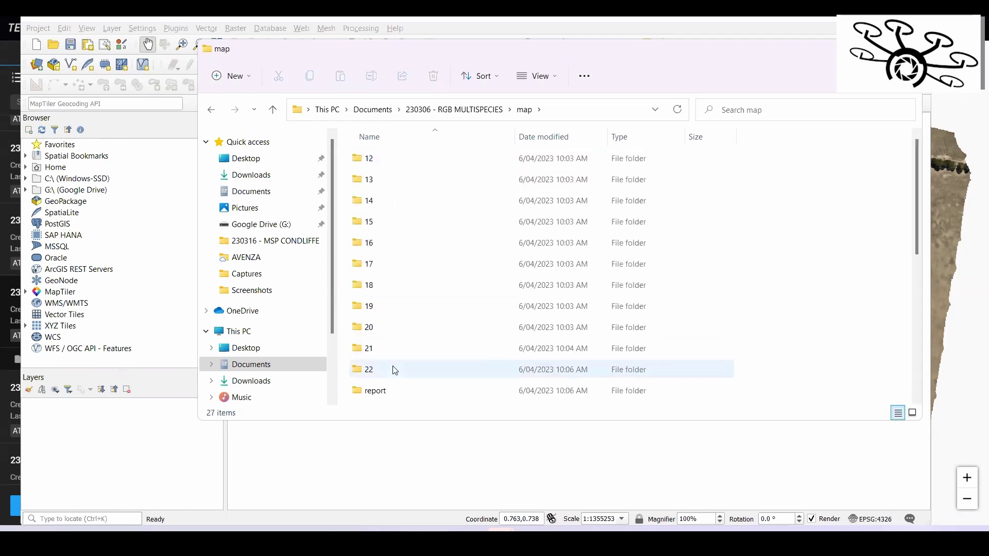
scroll(395, 370, "down", 4)
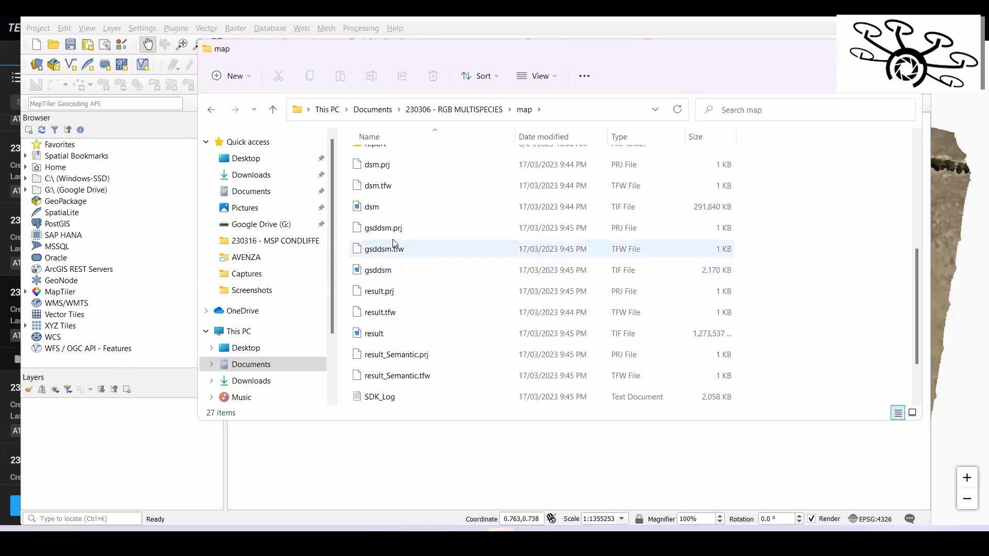
left_click(361, 211)
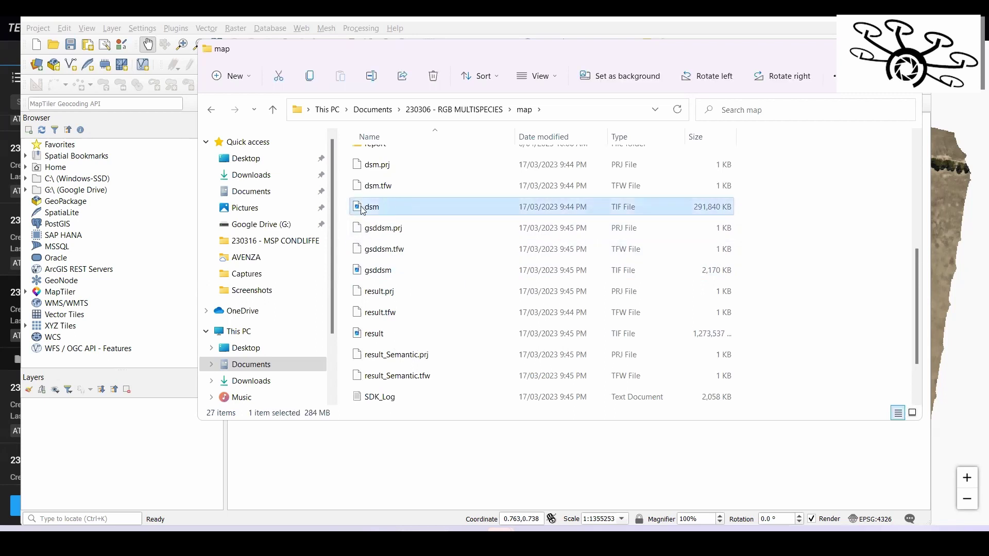
left_click_drag(320, 233, 110, 454)
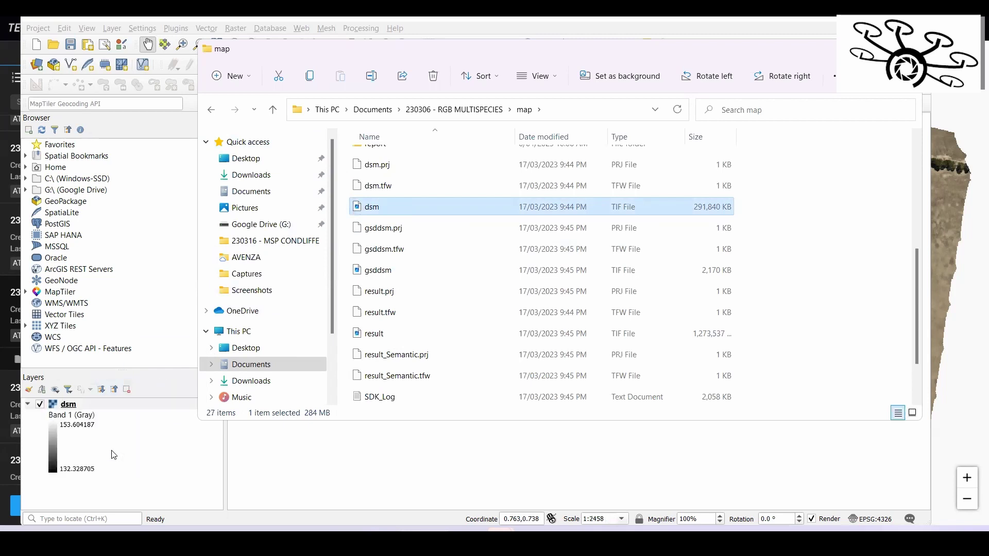
Zoom the map to the full dsm layer and bring up the Raster > Extraction menu.
left_click(267, 470)
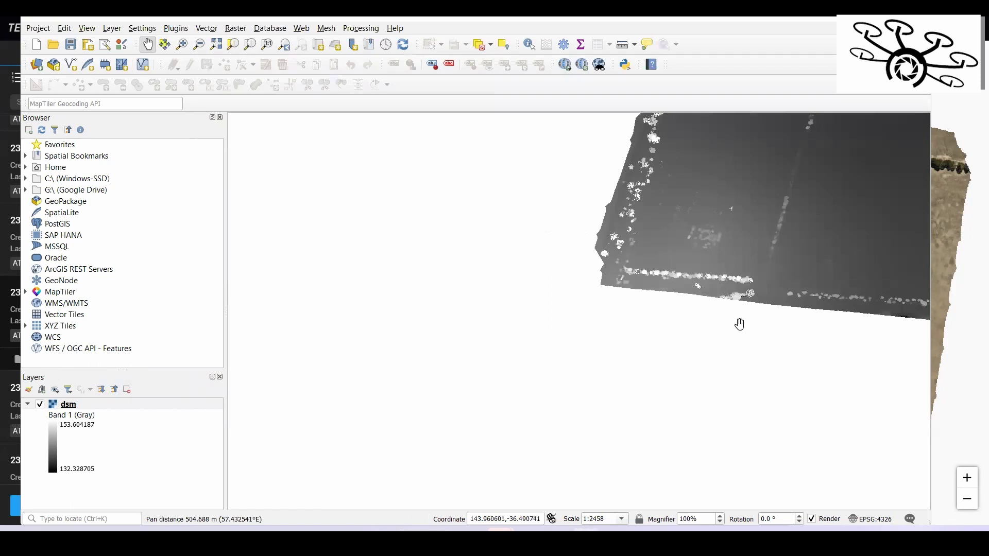
left_click_drag(740, 325, 581, 403)
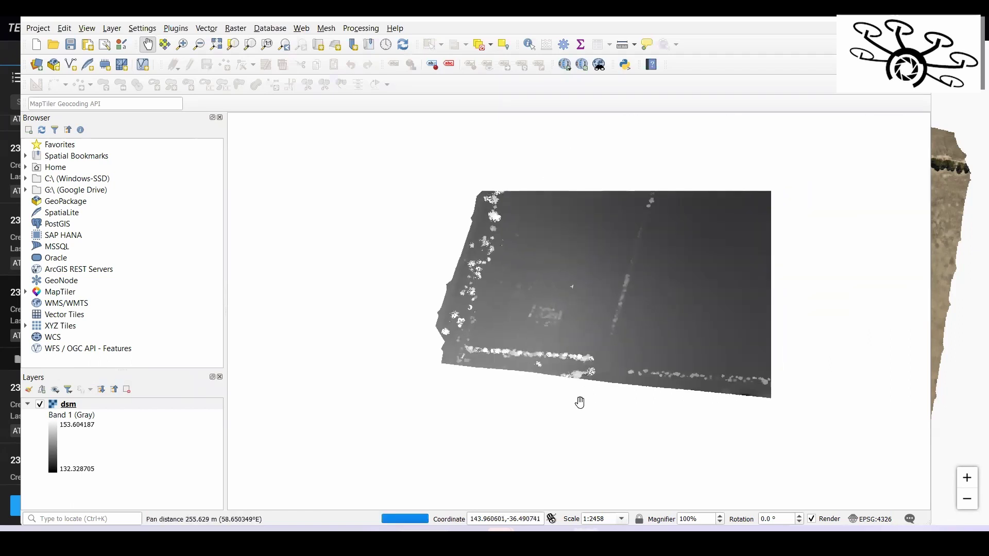
right_click(71, 409)
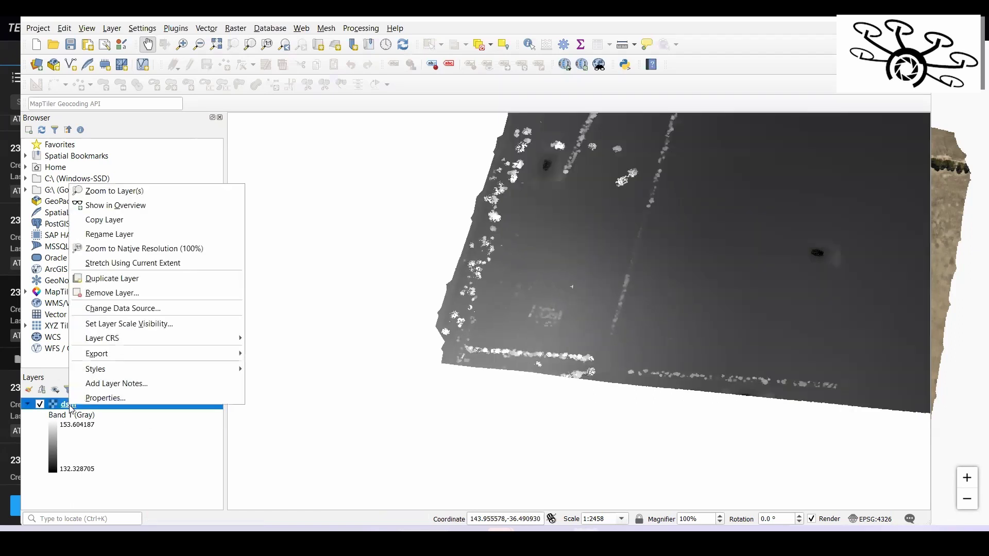
left_click(143, 194)
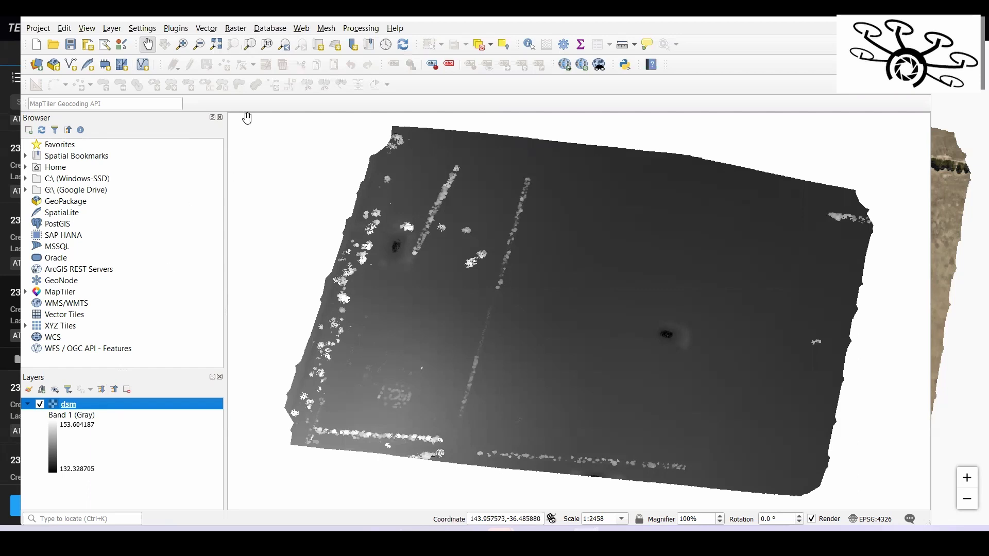
left_click(236, 29)
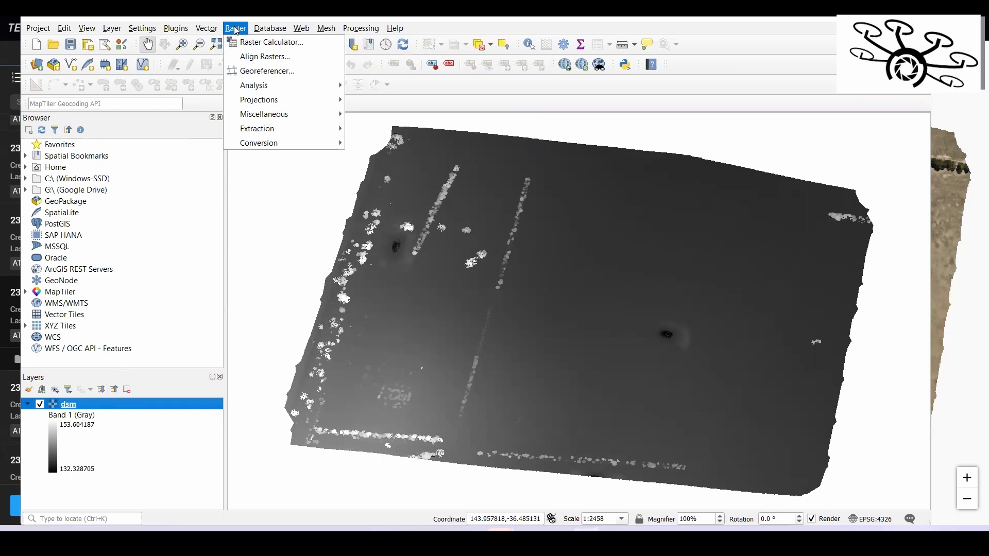
mouse_move(252, 133)
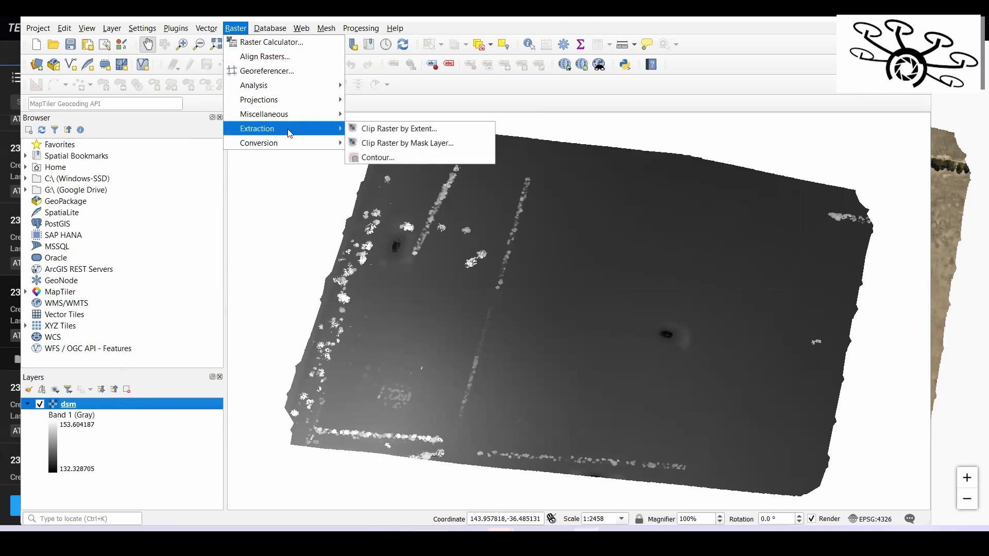
Open the Contour tool on the dsm layer and set the contour interval to 1.0.
left_click(390, 164)
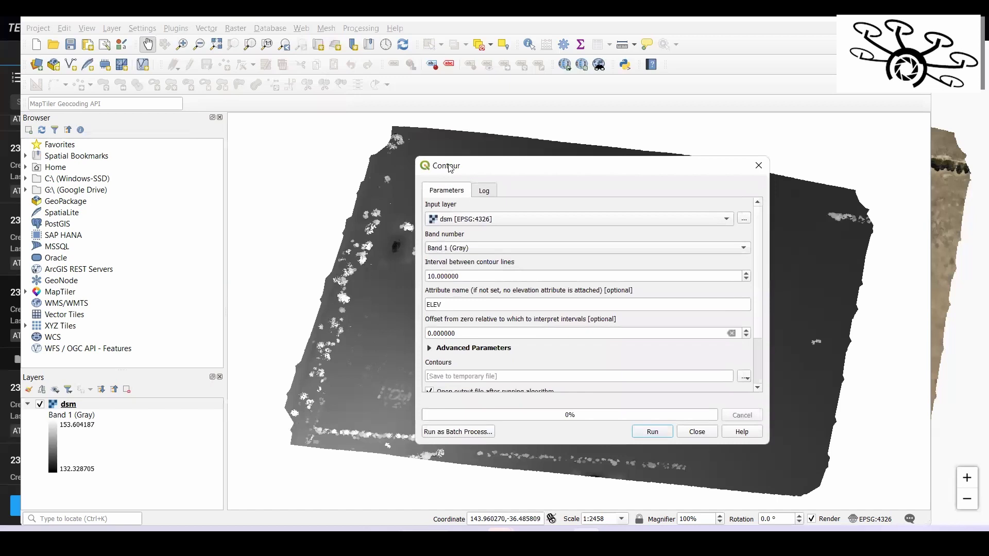
left_click_drag(447, 167, 331, 104)
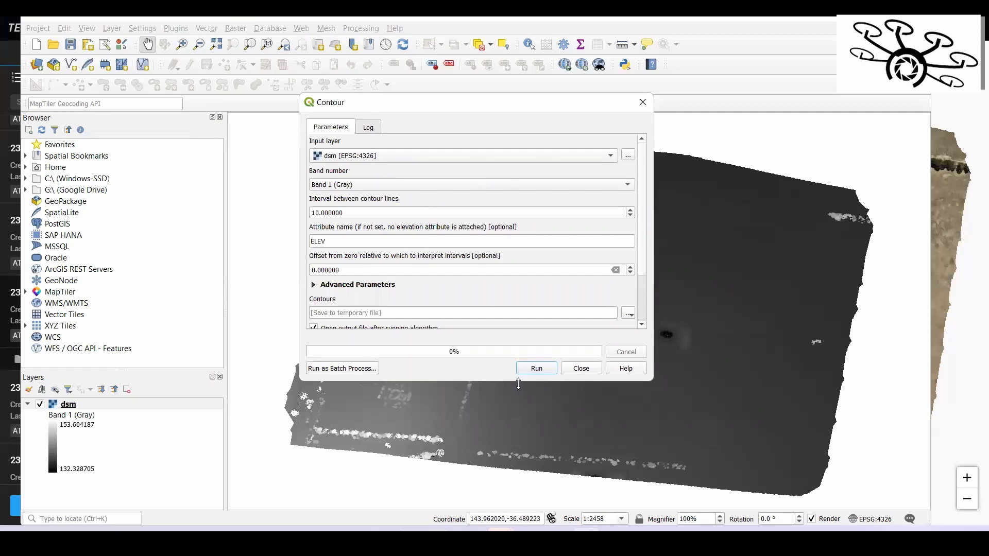
left_click_drag(518, 385, 503, 510)
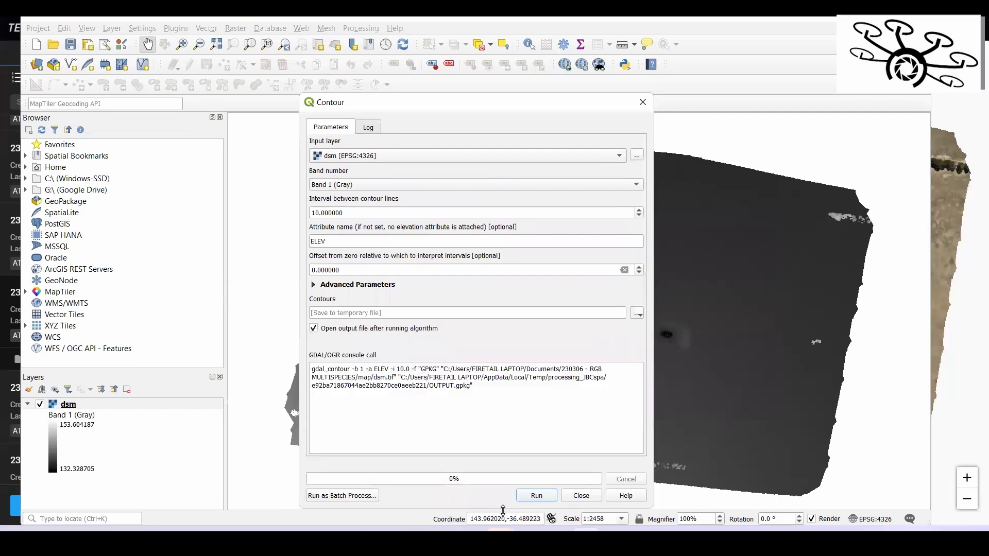
double_click(344, 214)
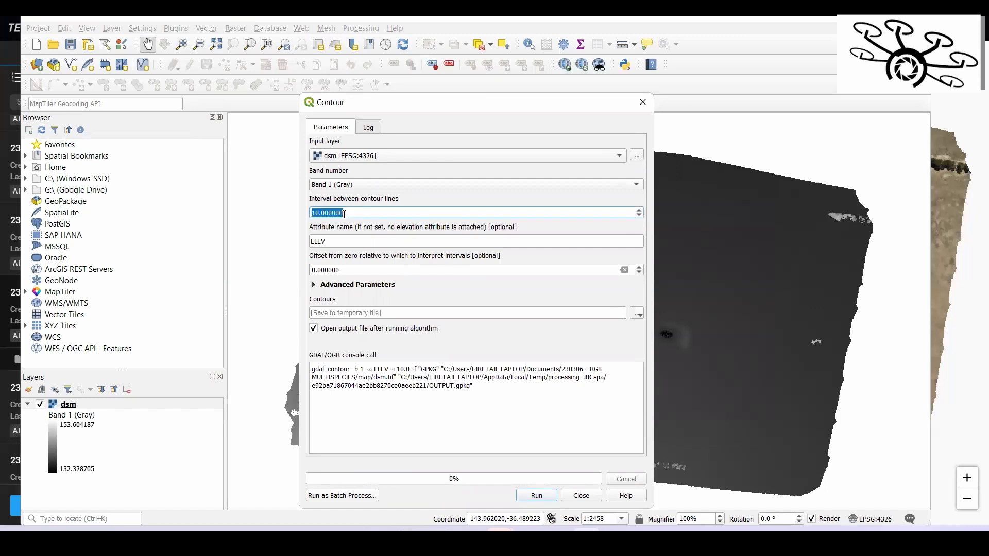
type("1.0")
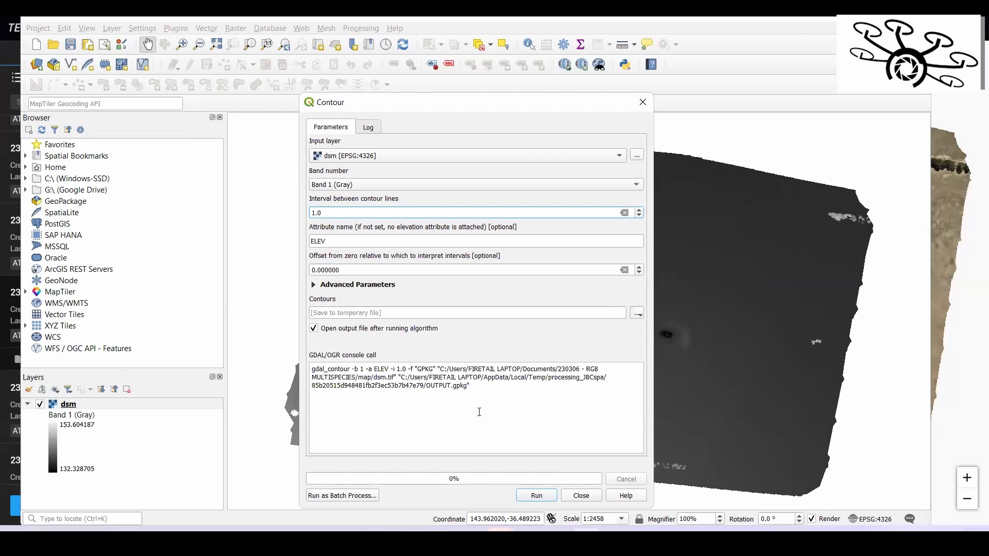
left_click(477, 289)
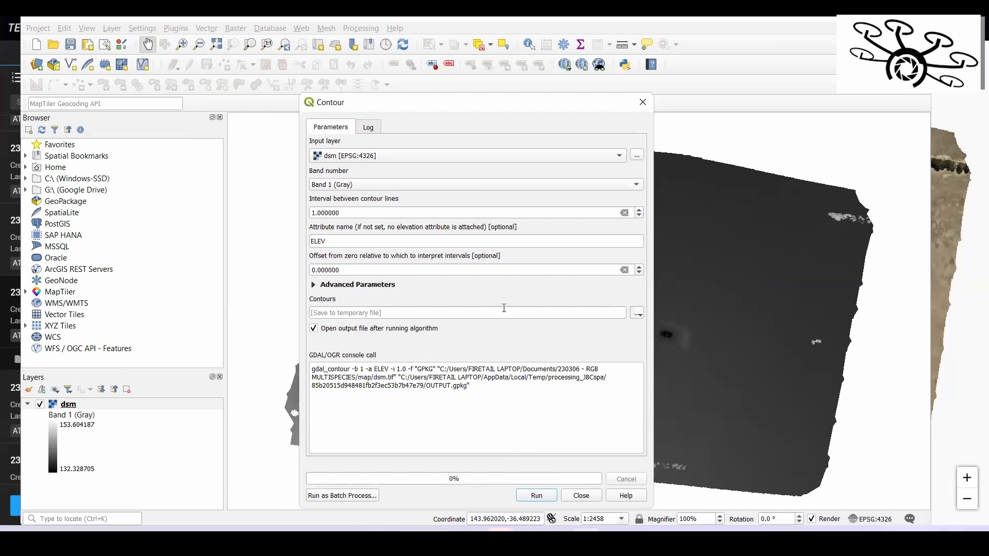
Save the contour output as '230406 - MULTISPECIES CONTOURS' in the 230306 - RGB MULTISPECIES folder.
left_click(638, 313)
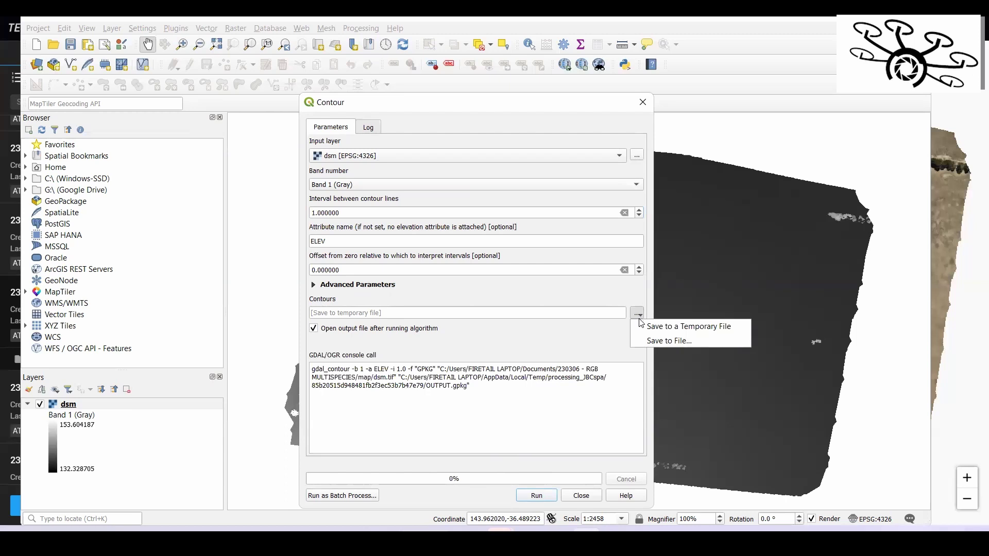
left_click(658, 342)
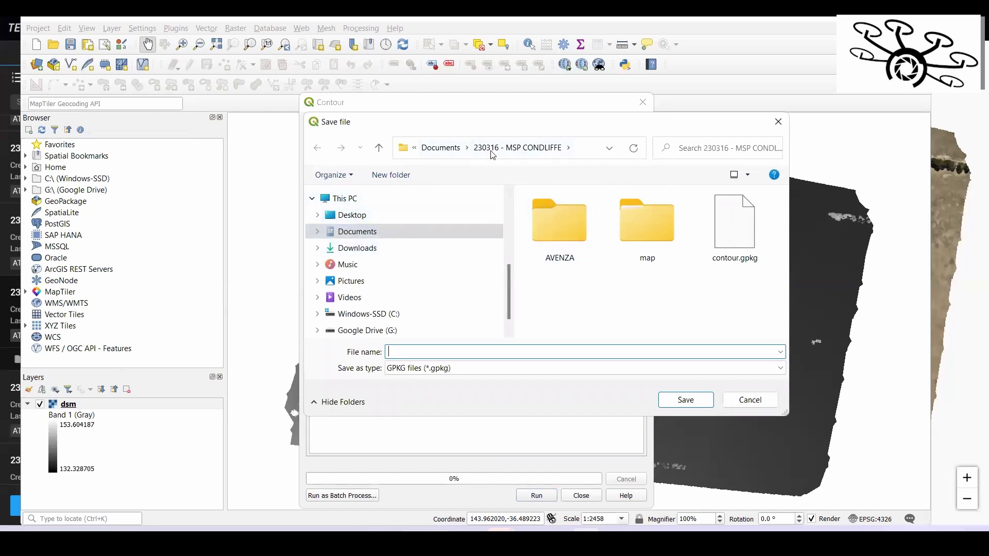
left_click(367, 232)
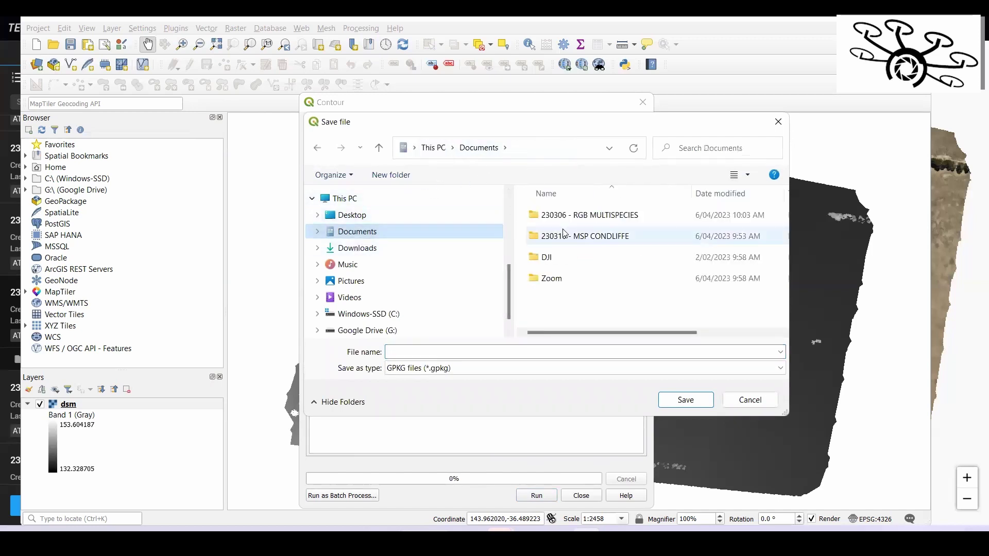
double_click(605, 222)
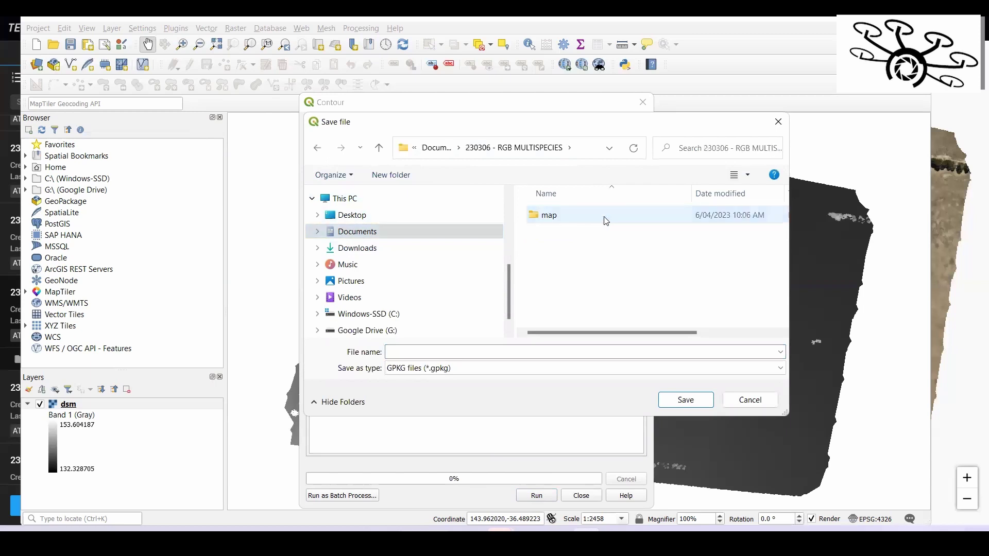
left_click(505, 354)
type("230")
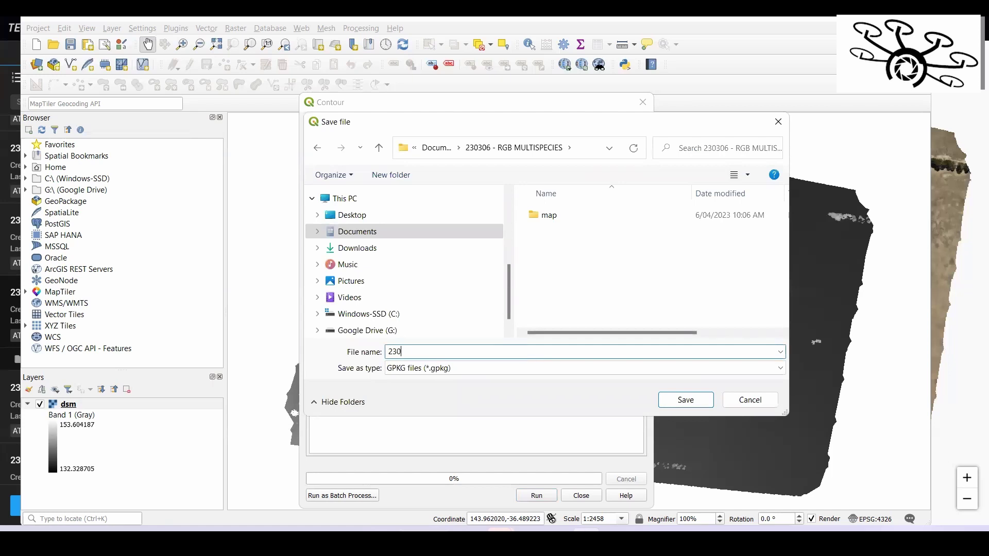
type("406 - MULTISPECIES CONTOURS")
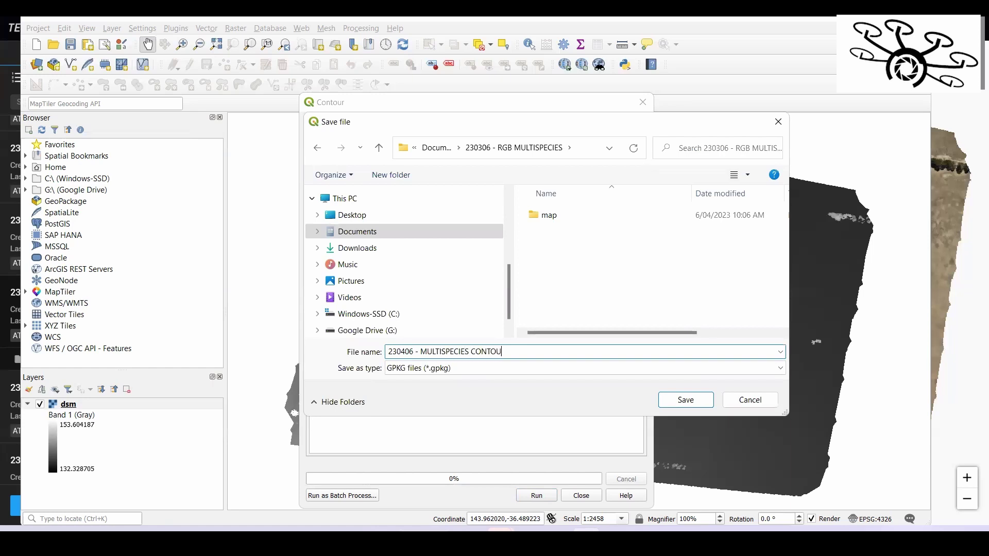
left_click(684, 400)
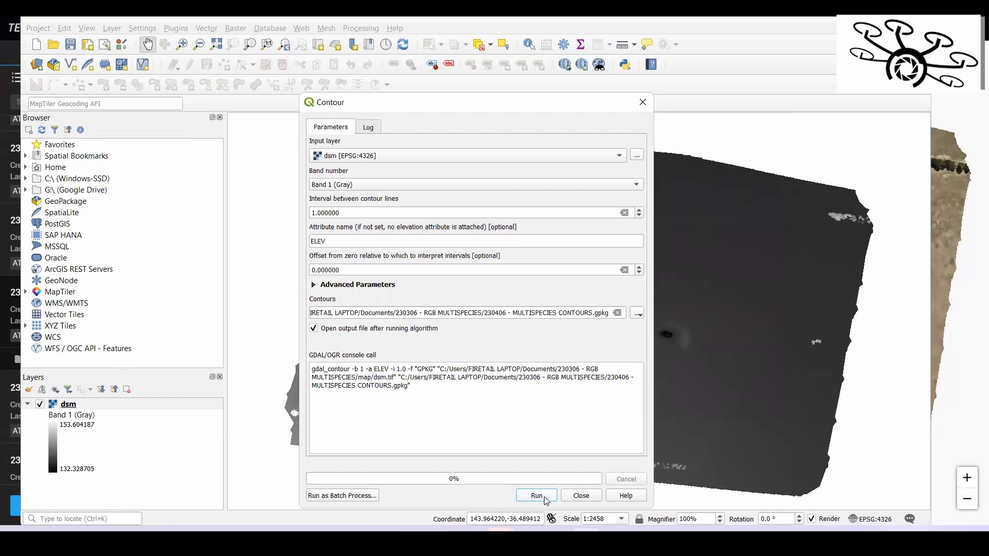
Run the Contour algorithm and move its dialog aside while it processes.
left_click(537, 496)
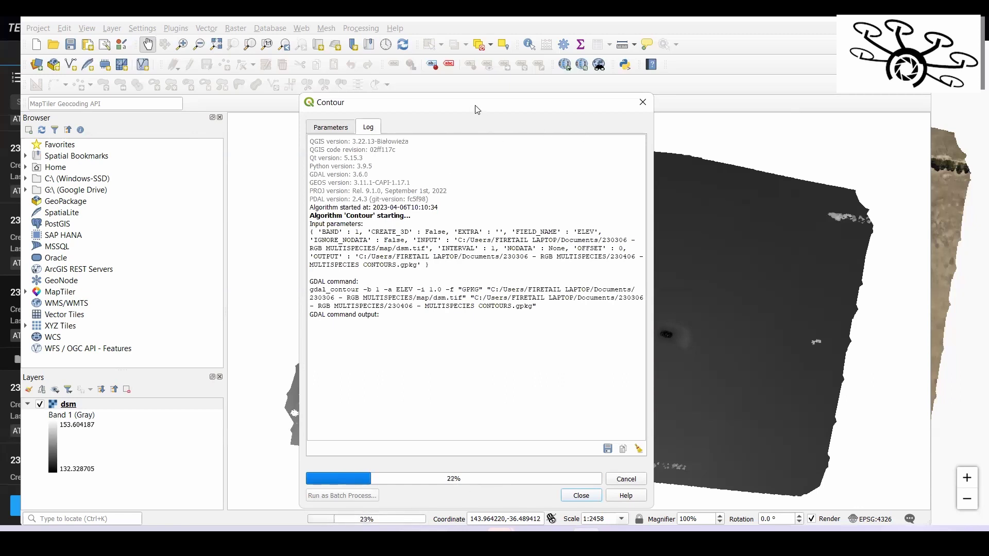
key("alt+Tab")
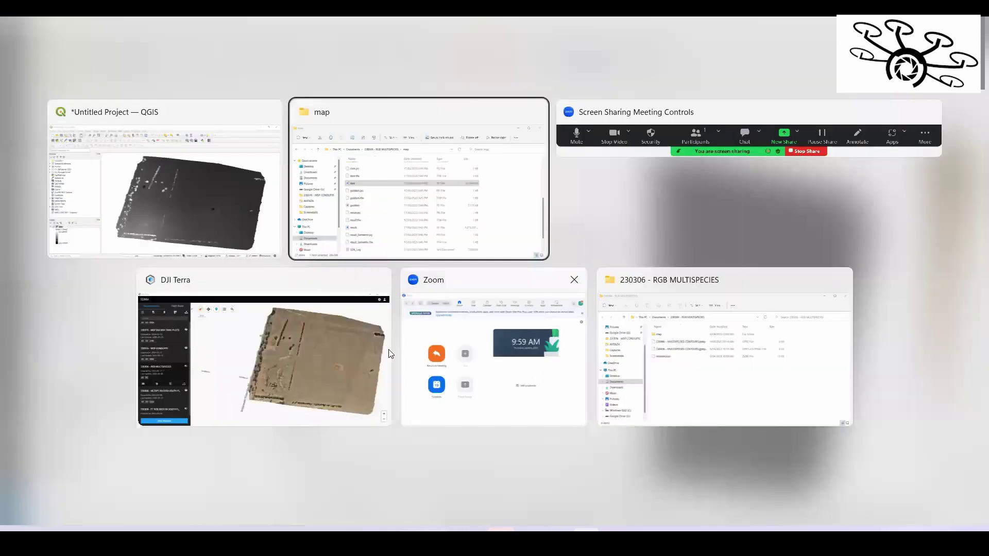
left_click(225, 204)
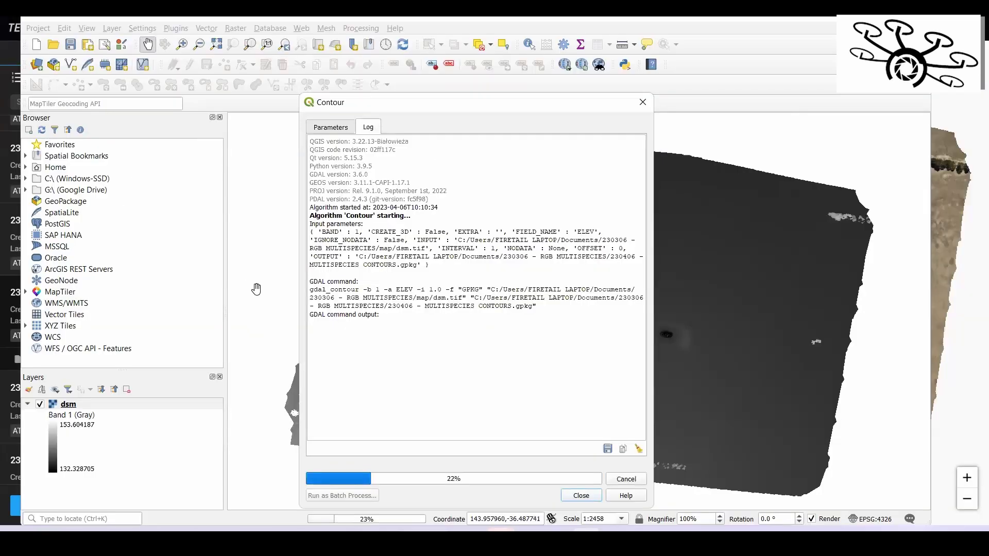
left_click_drag(354, 103, 725, 103)
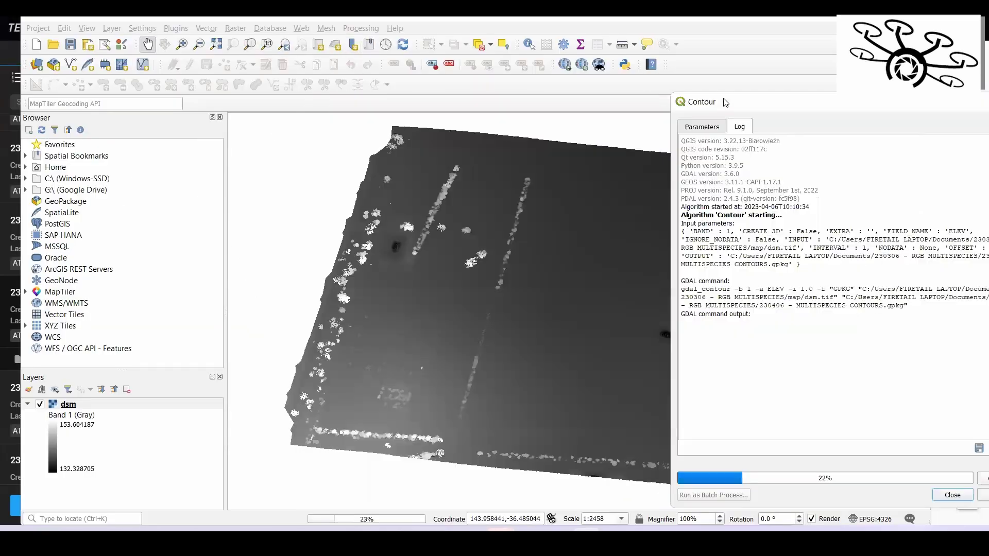
left_click_drag(250, 177, 611, 244)
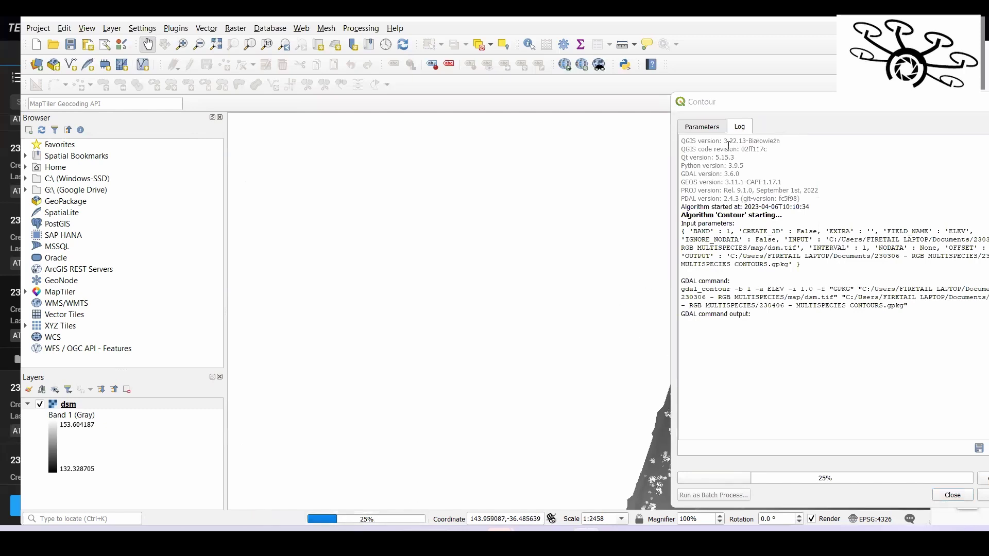
left_click(722, 106)
left_click_drag(722, 107, 601, 97)
left_click(409, 188)
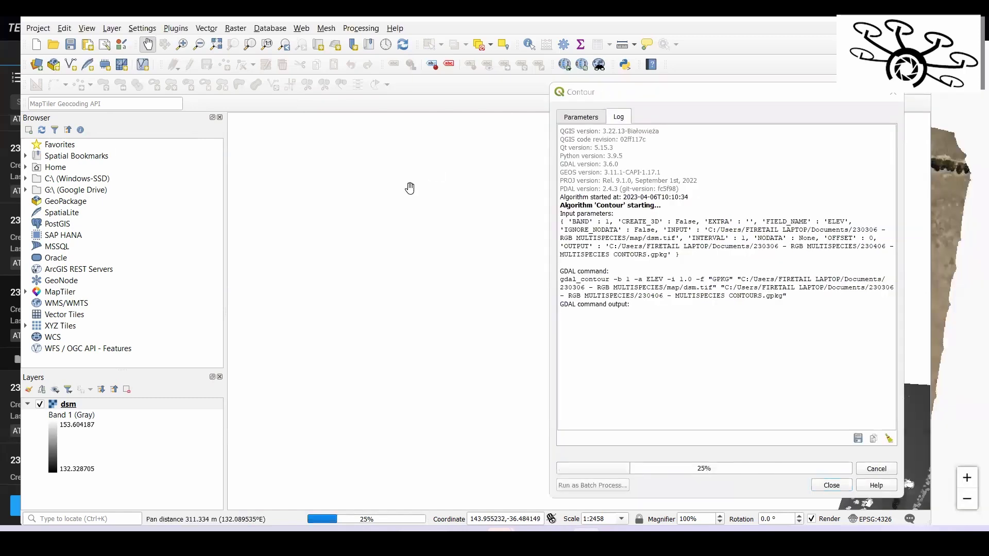
Zoom to the full dsm layer to view the finished contour lines.
left_click(601, 100)
left_click_drag(601, 100, 339, 87)
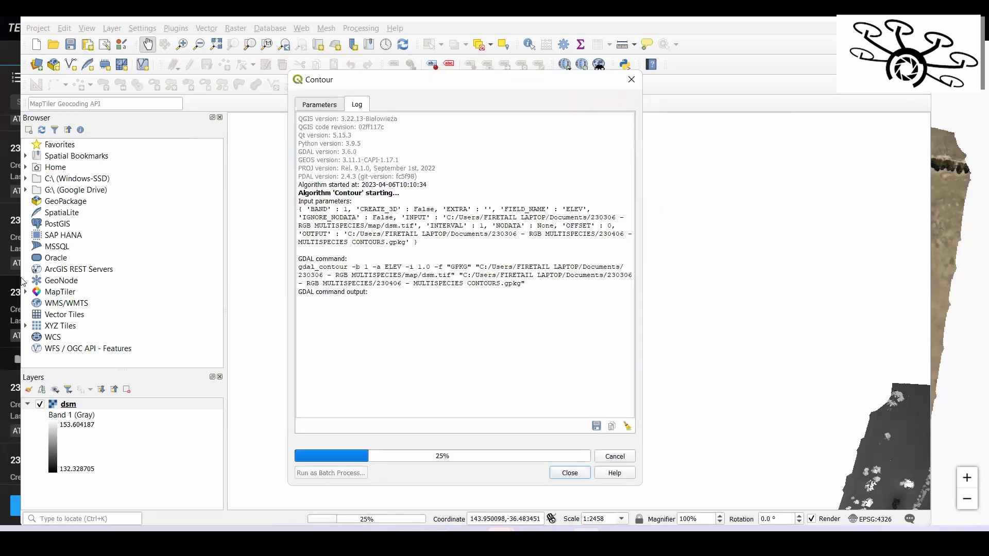
right_click(70, 408)
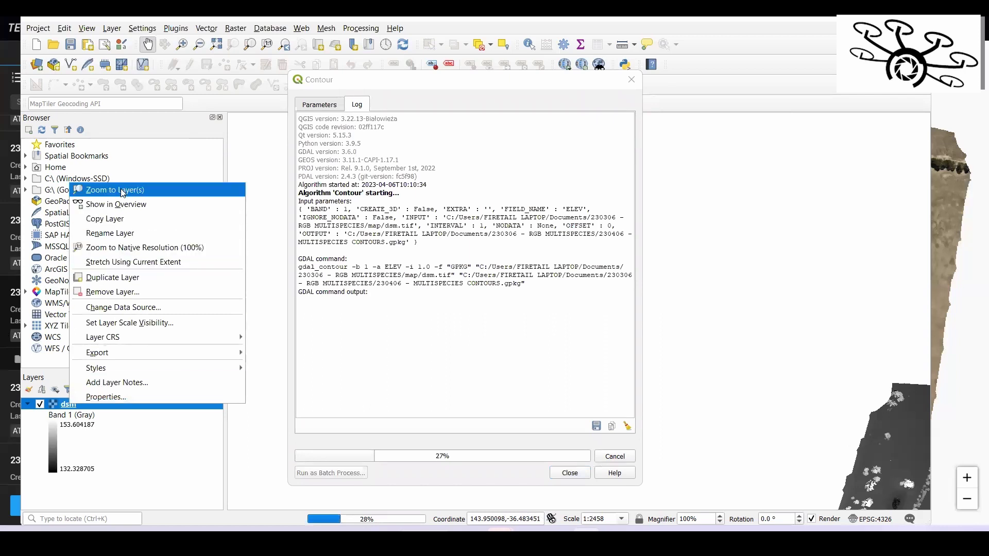
left_click(122, 190)
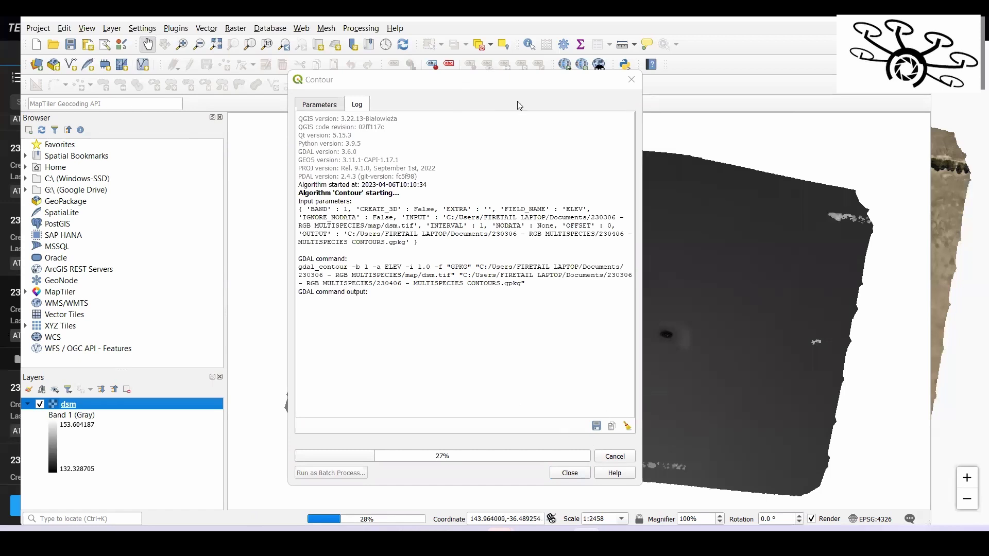
left_click(455, 82)
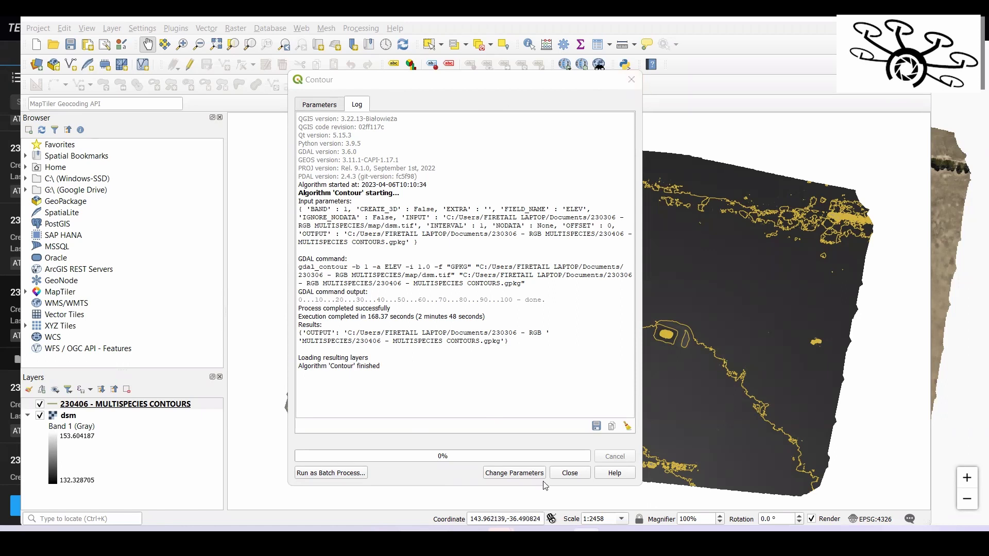
left_click(567, 473)
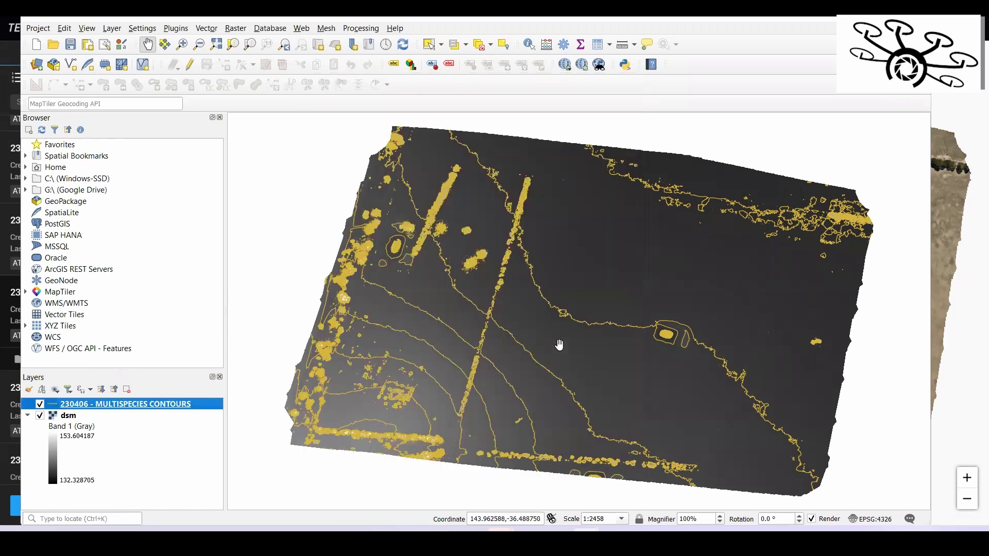
left_click(39, 404)
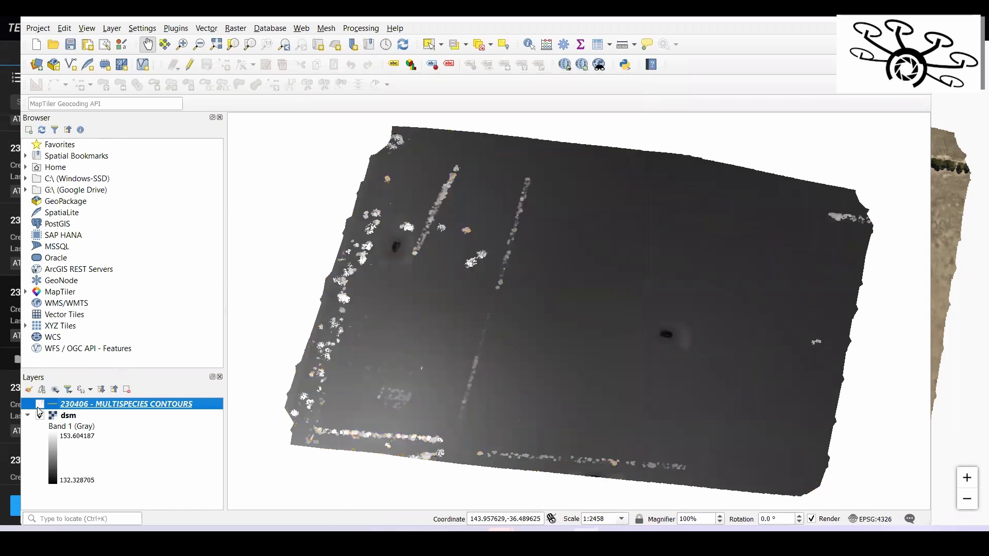
left_click(39, 405)
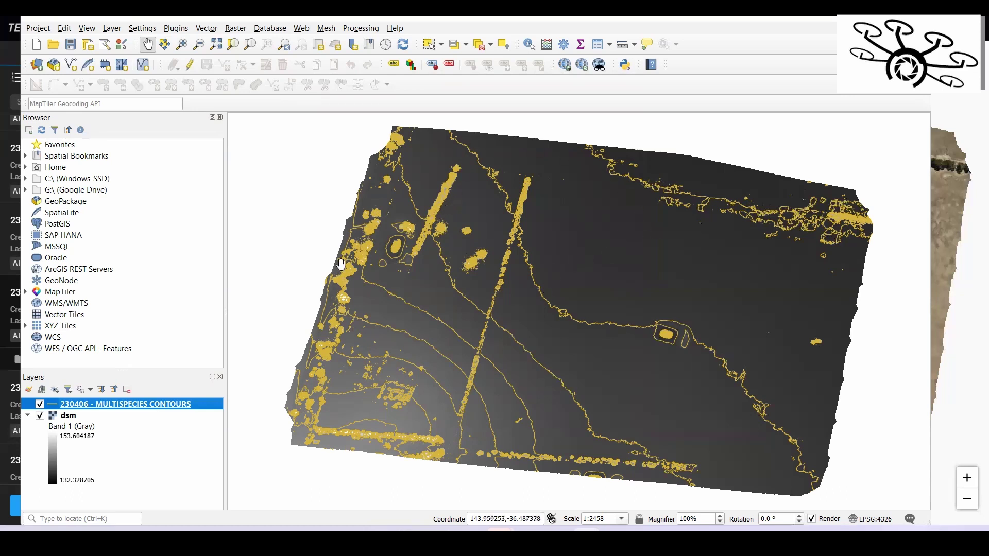
left_click(394, 64)
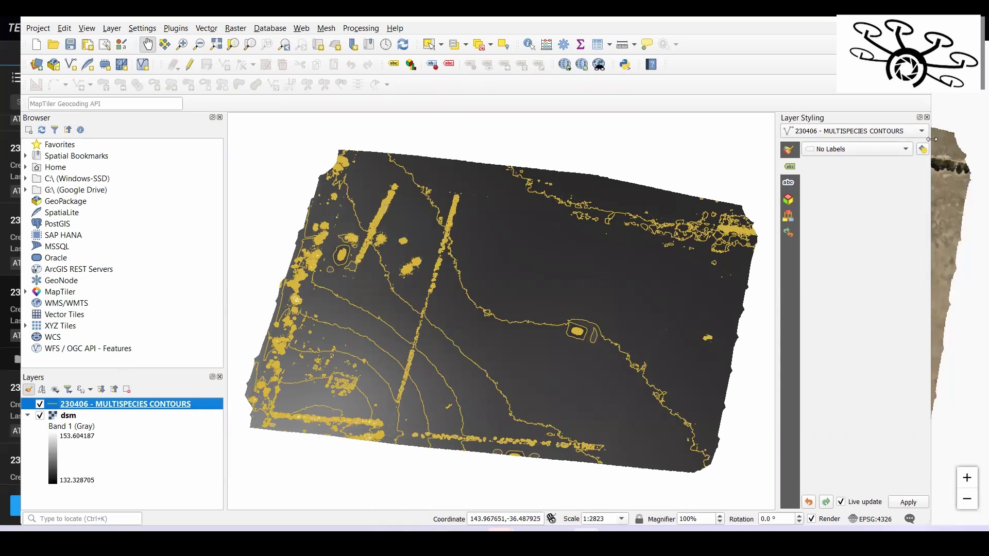
left_click(927, 118)
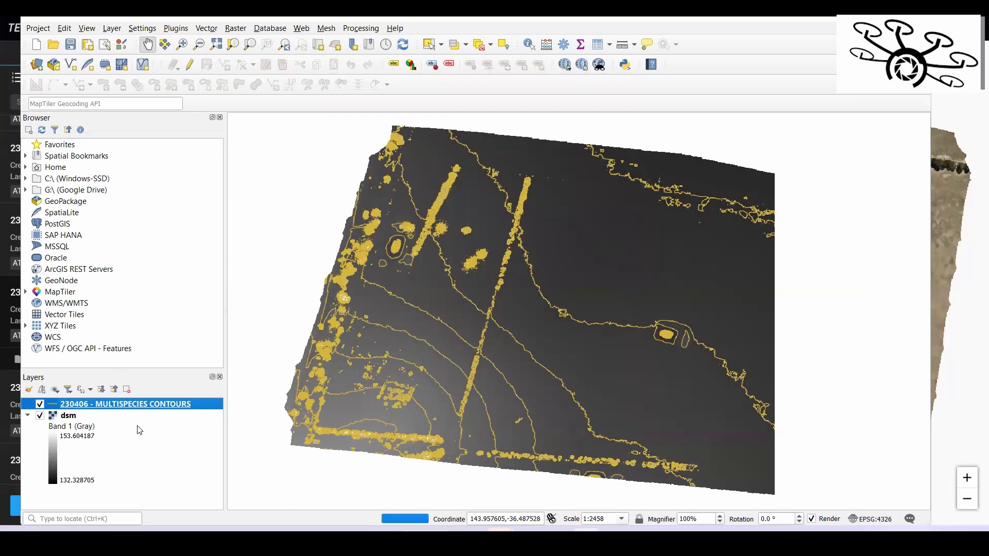
Turn on single labels for the contours layer using the ELEV field.
right_click(148, 405)
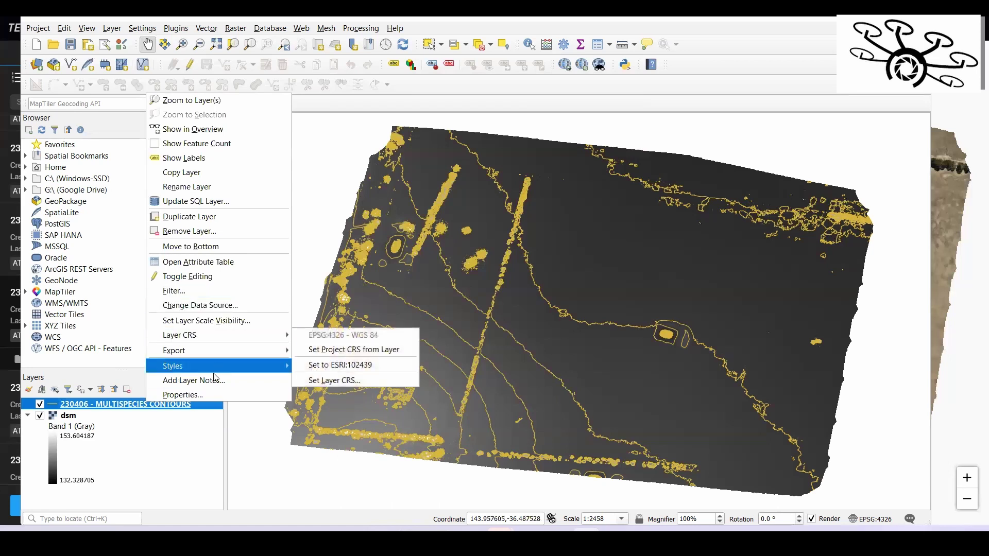
left_click(206, 395)
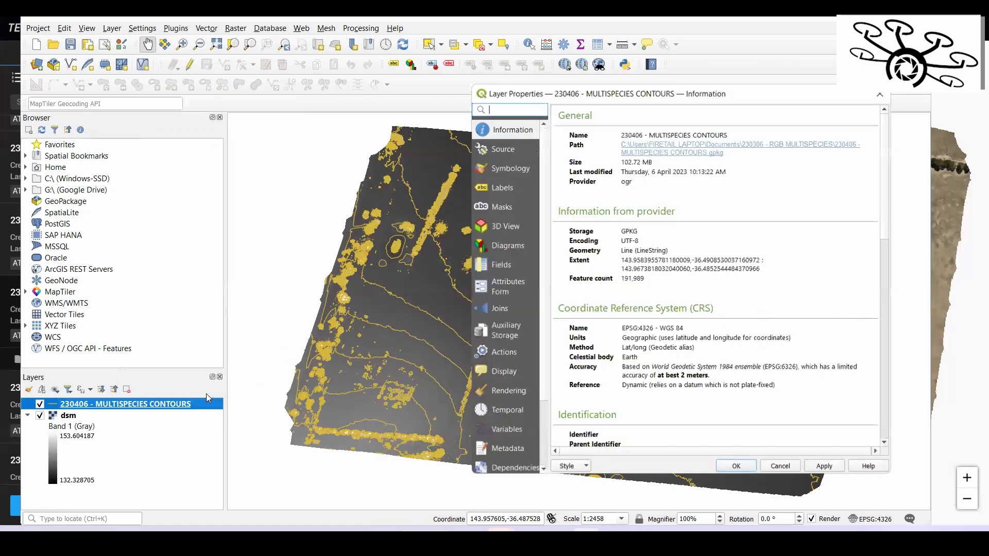
left_click(497, 169)
left_click(497, 186)
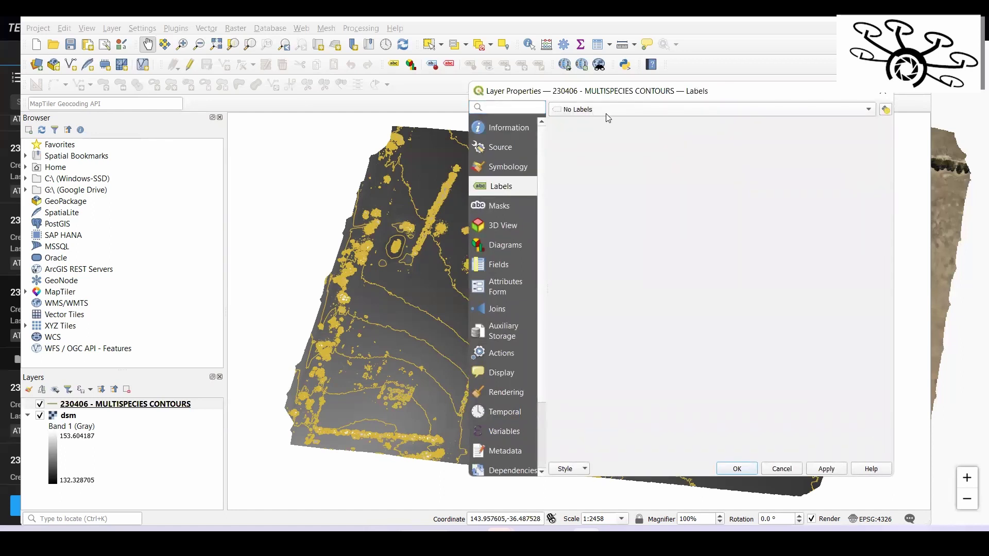
left_click(608, 112)
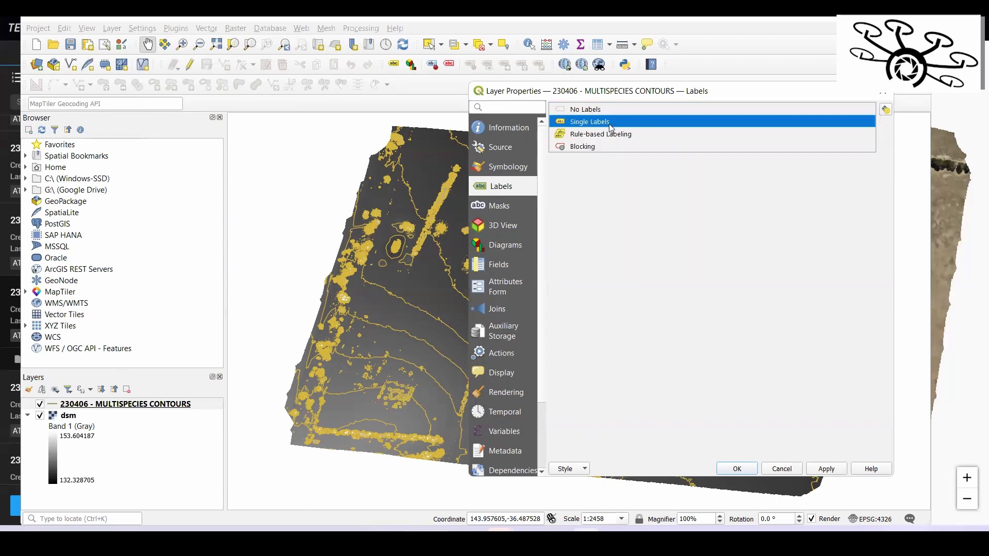
left_click(610, 123)
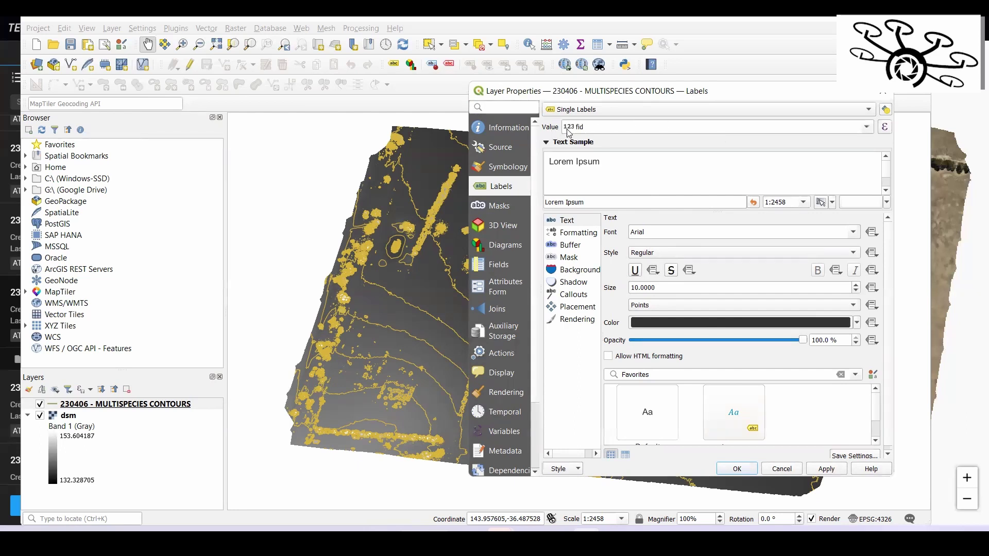
left_click(866, 130)
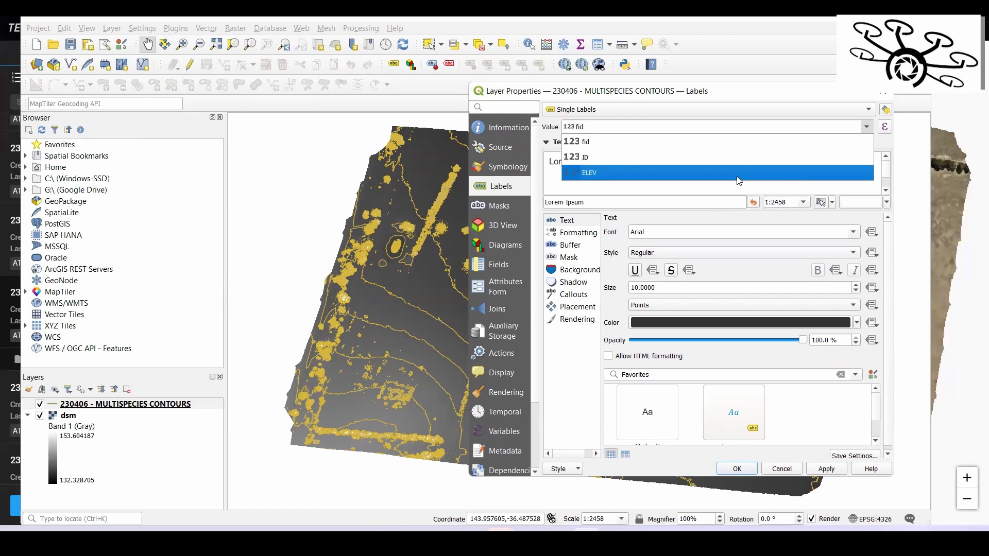
left_click(739, 174)
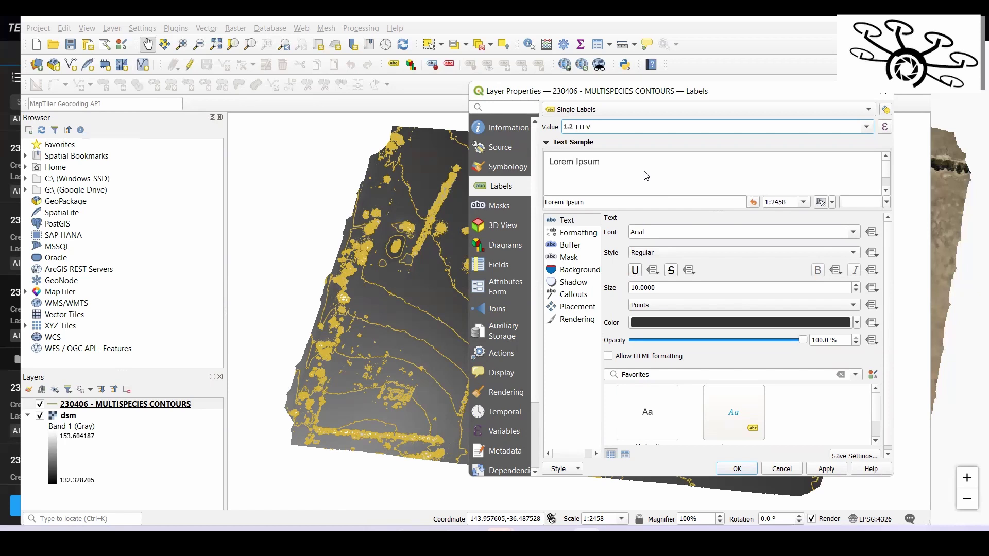
Set the label size to 15 in map units and apply the labelling.
mouse_move(766, 410)
left_click(665, 307)
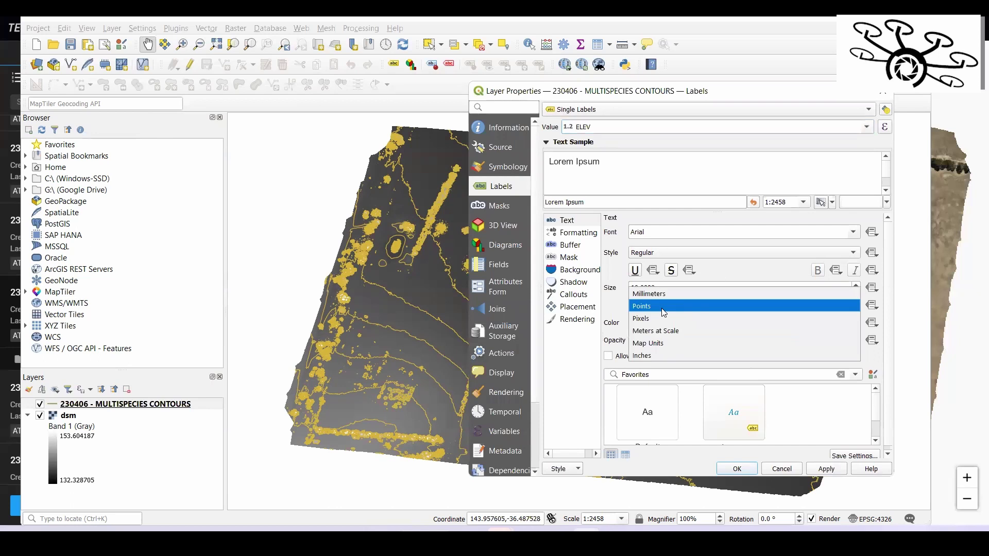
left_click(683, 343)
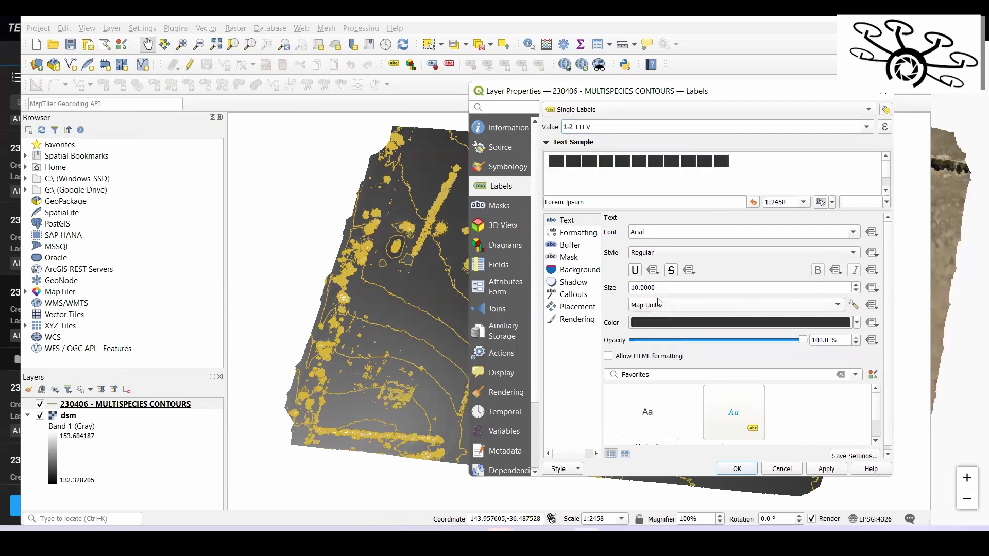
left_click(857, 285)
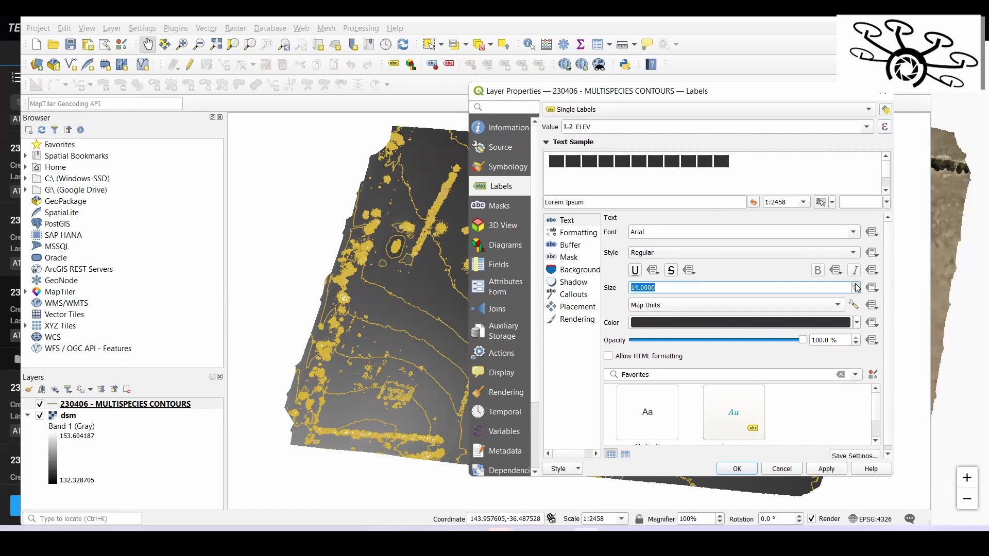
left_click(857, 285)
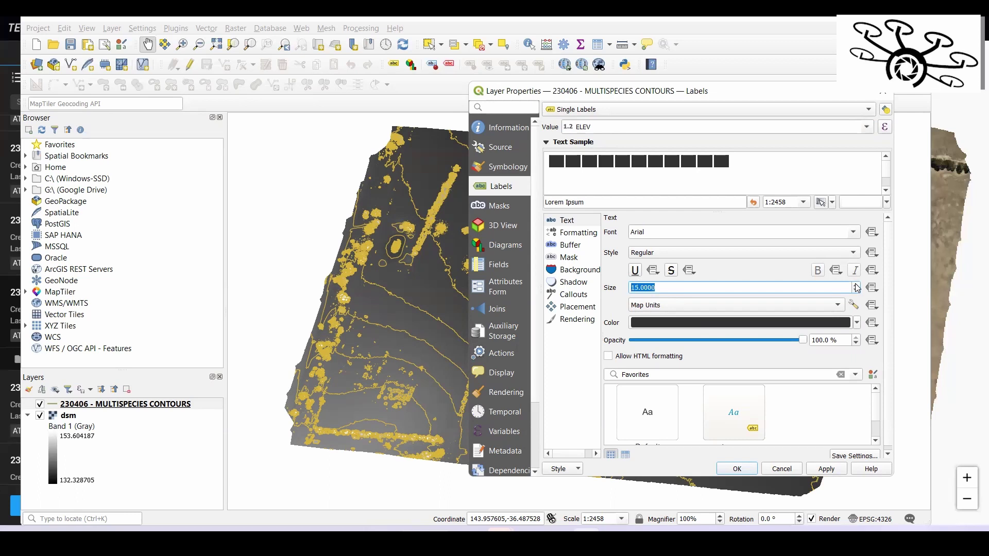
left_click(839, 469)
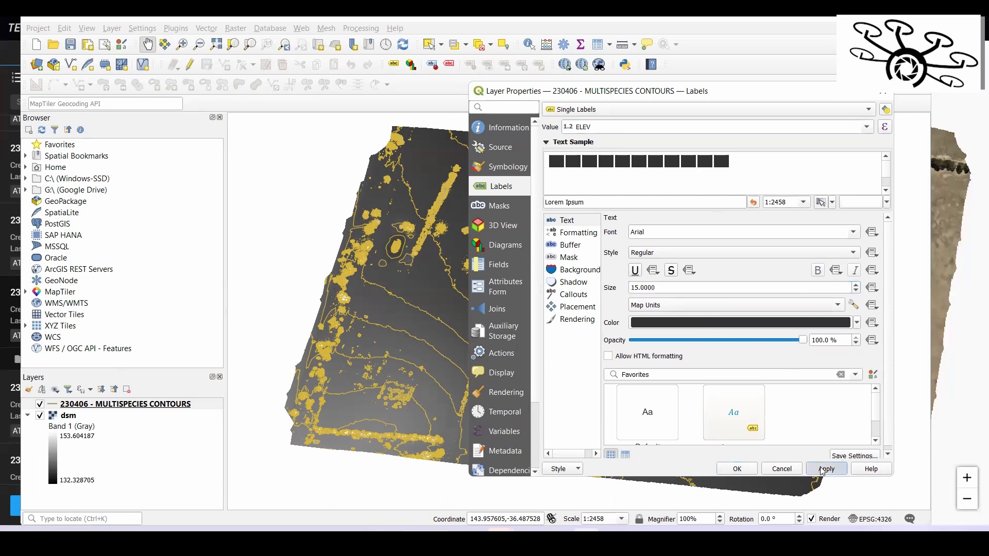
left_click(736, 470)
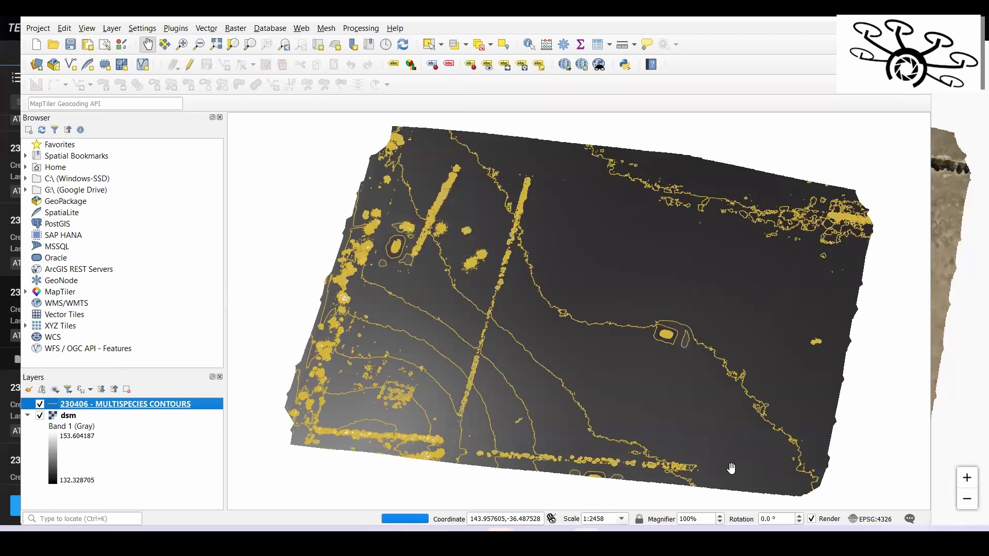
Open the contours layer's attribute table to check its ELEV values.
right_click(180, 408)
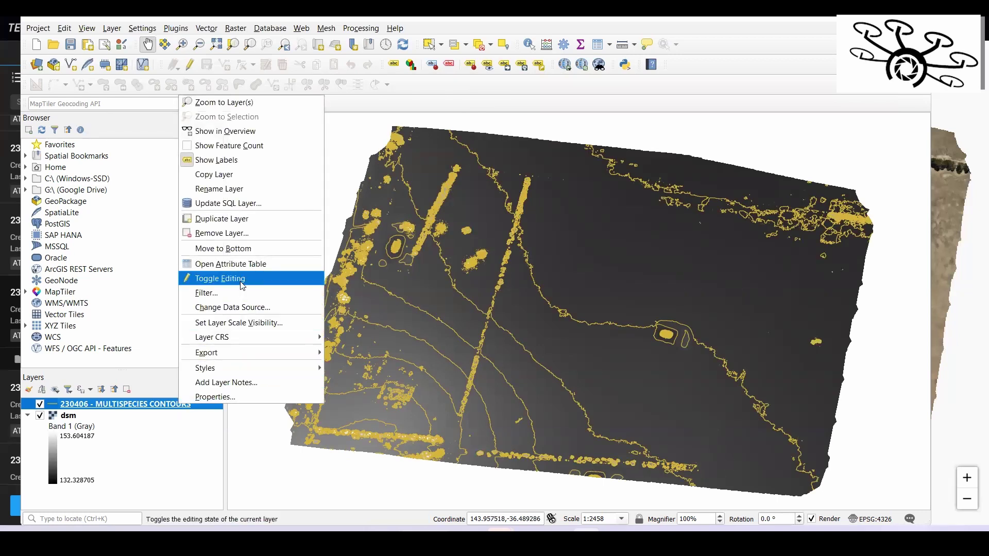
left_click(245, 264)
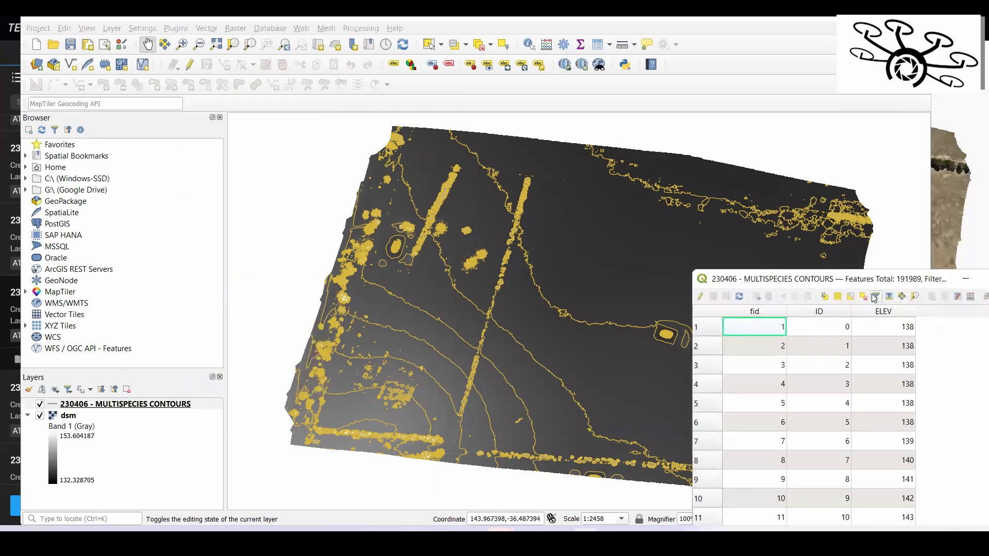
double_click(873, 285)
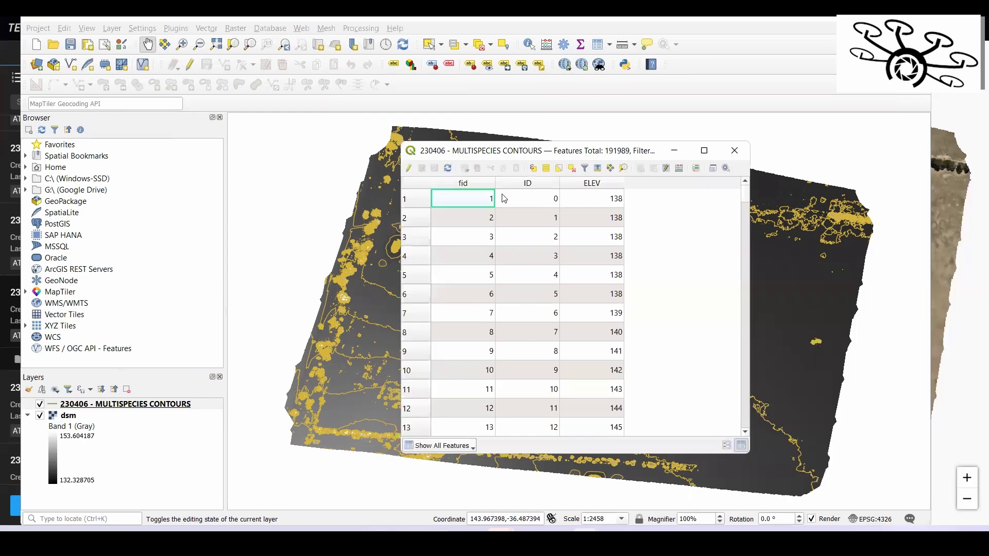
scroll(612, 315, "down", 4)
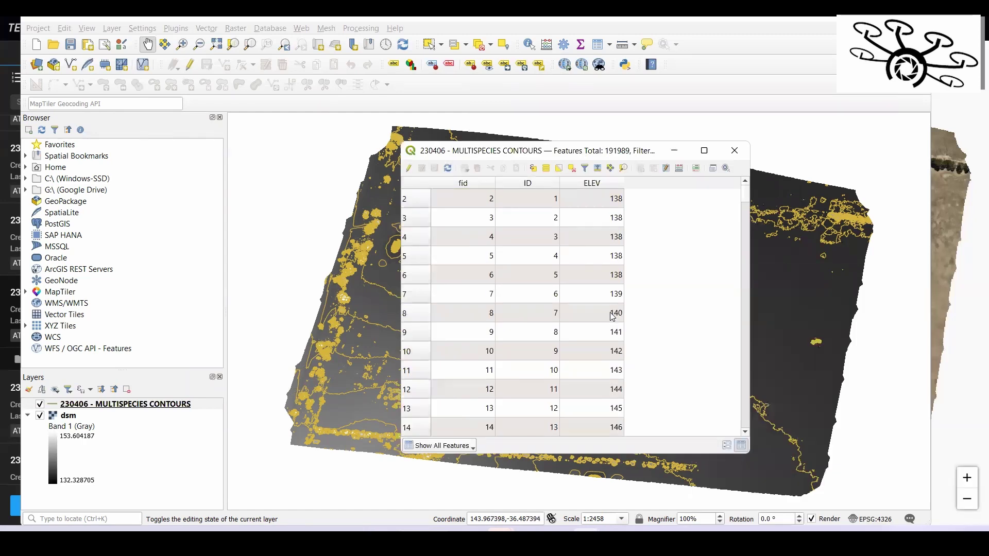
scroll(612, 315, "up", 4)
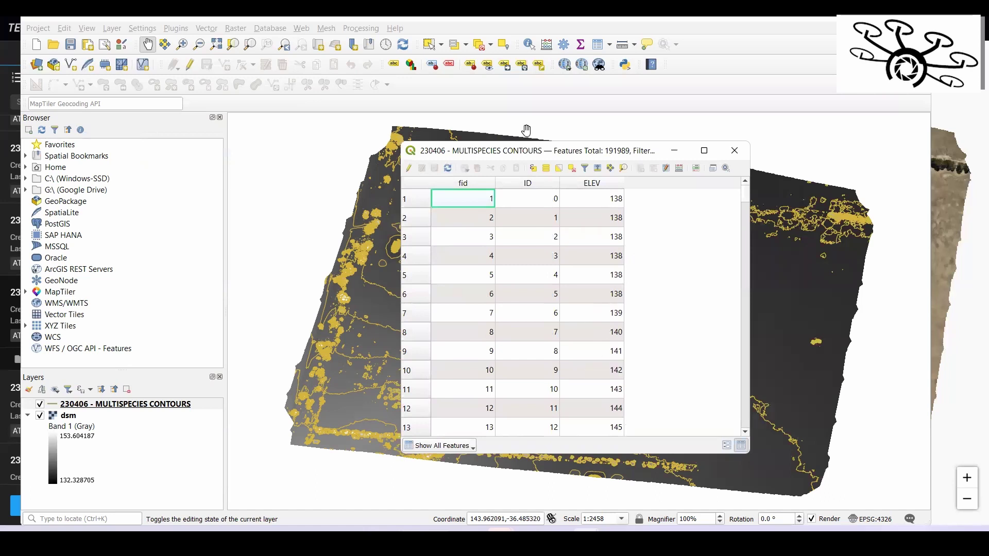
Move the table aside, select feature fid 4, and turn on editing for the contours layer.
left_click_drag(536, 151, 723, 139)
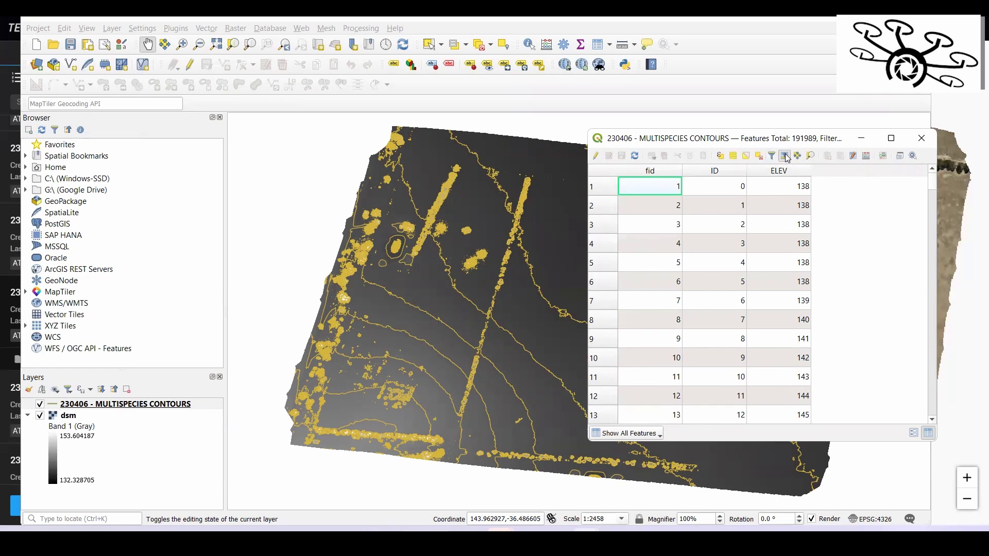
left_click(603, 248)
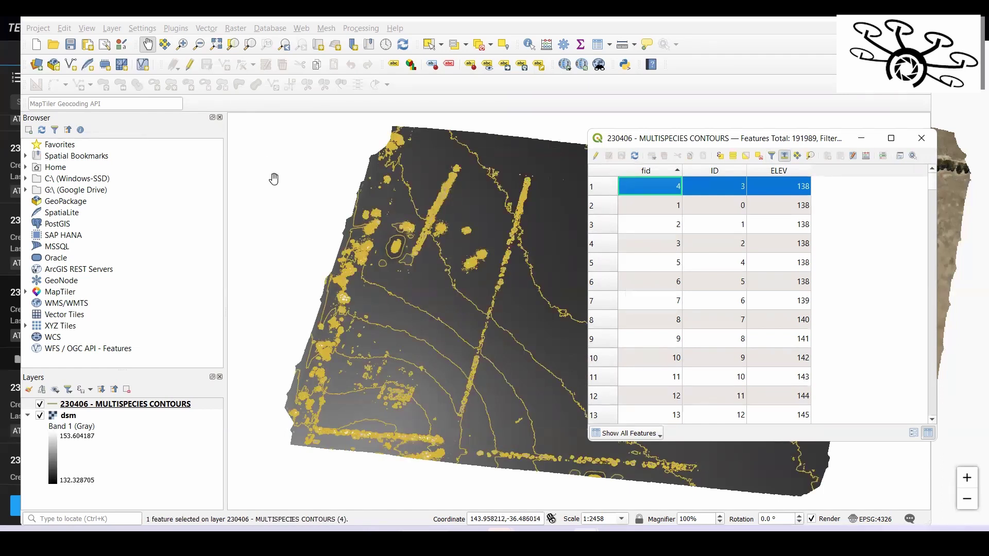
left_click(189, 66)
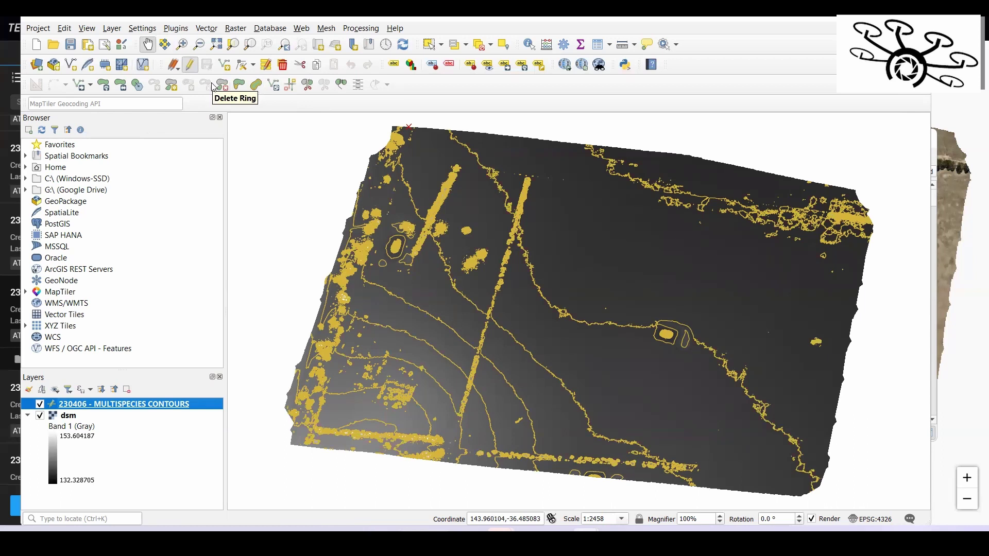
Select a contour line on the map, then close the attribute table.
left_click(429, 46)
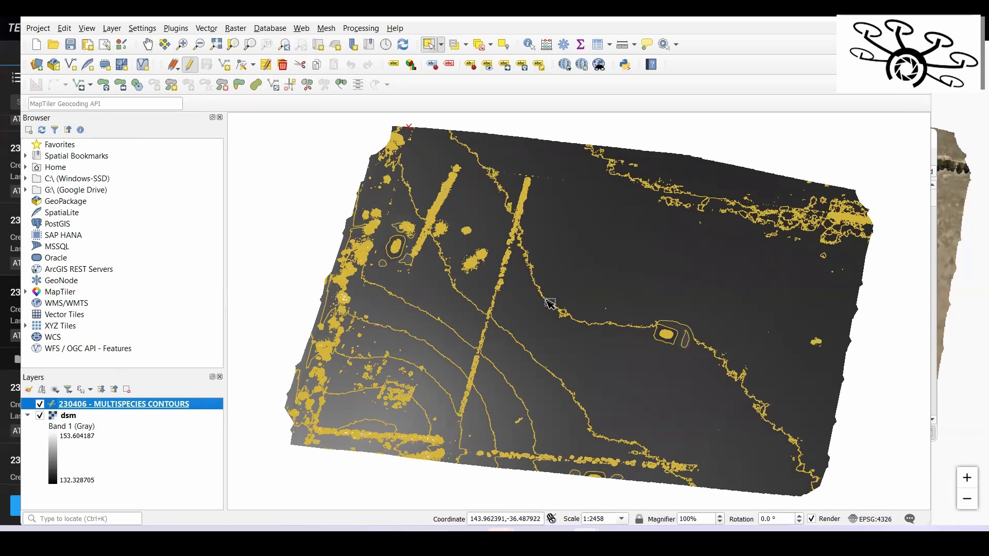
left_click(551, 304)
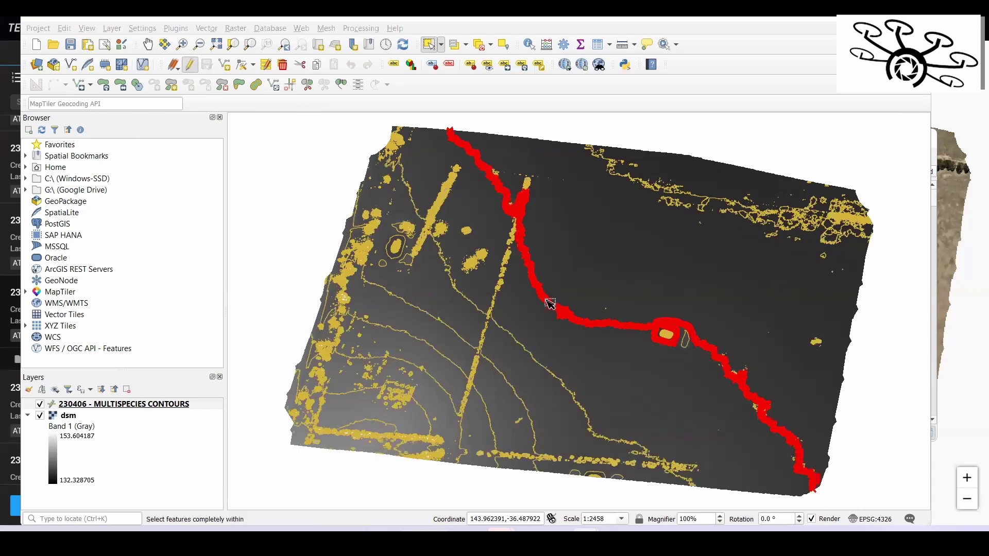
key("super+Tab")
left_click(435, 200)
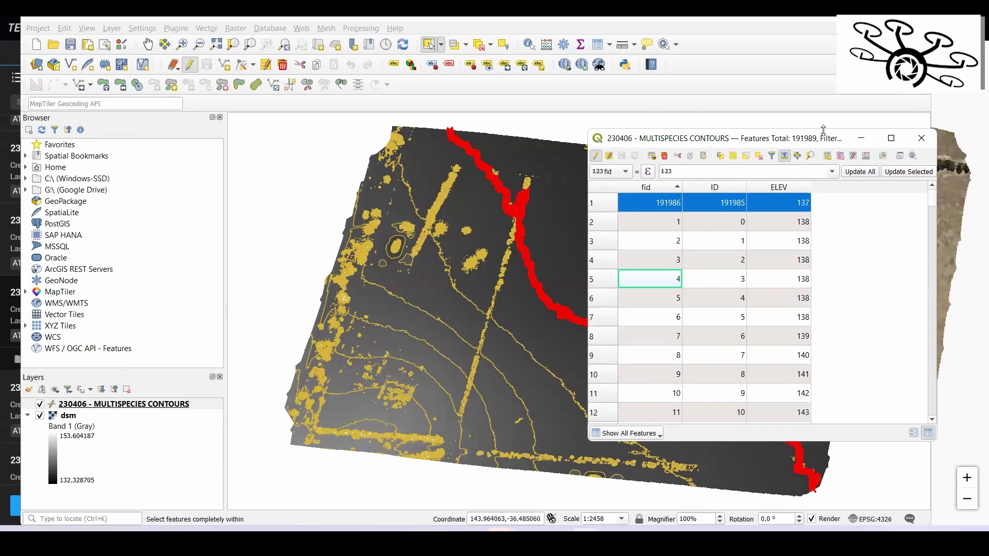
left_click(922, 139)
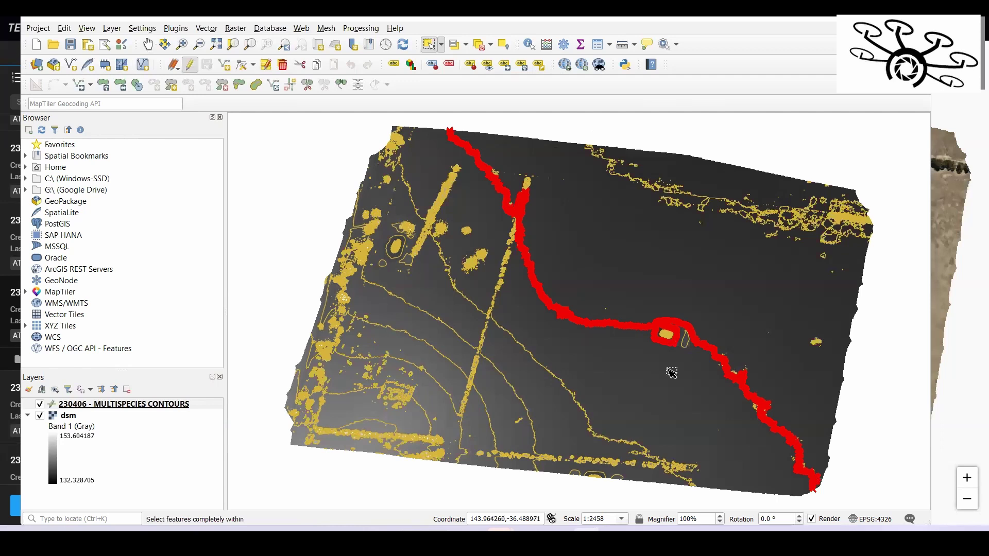
Hide the dsm raster layer and clear the contour selection.
scroll(671, 373, "up", 3)
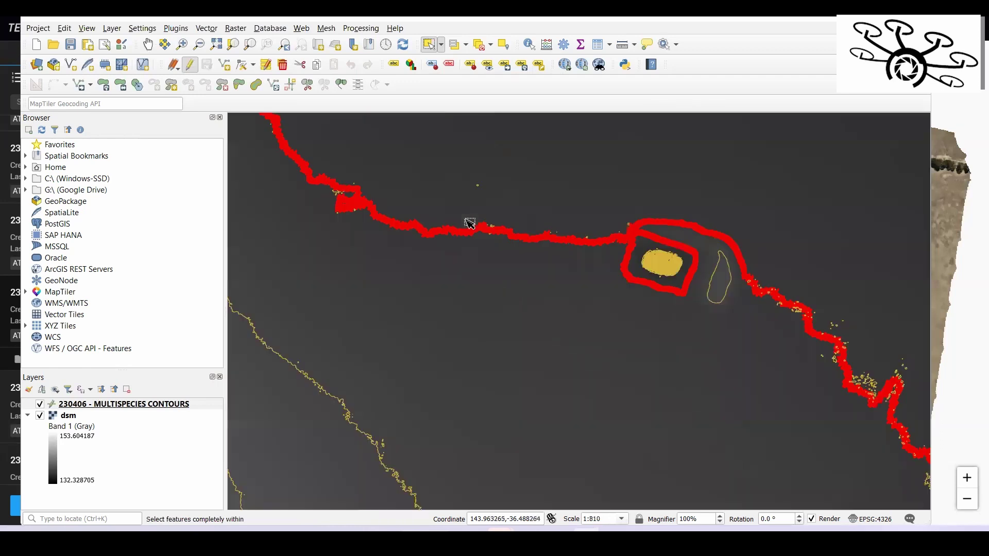
scroll(476, 247, "up", 3)
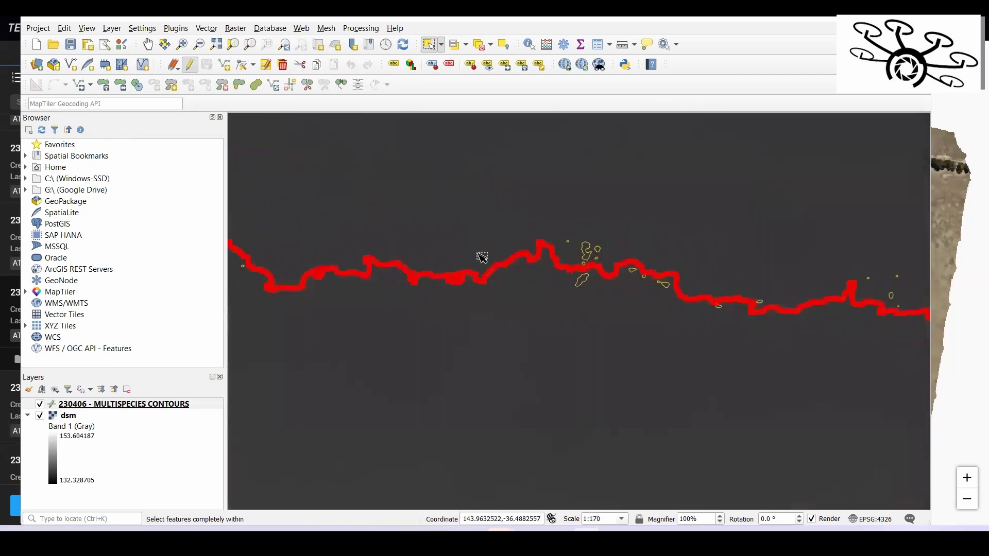
scroll(479, 254, "up", 4)
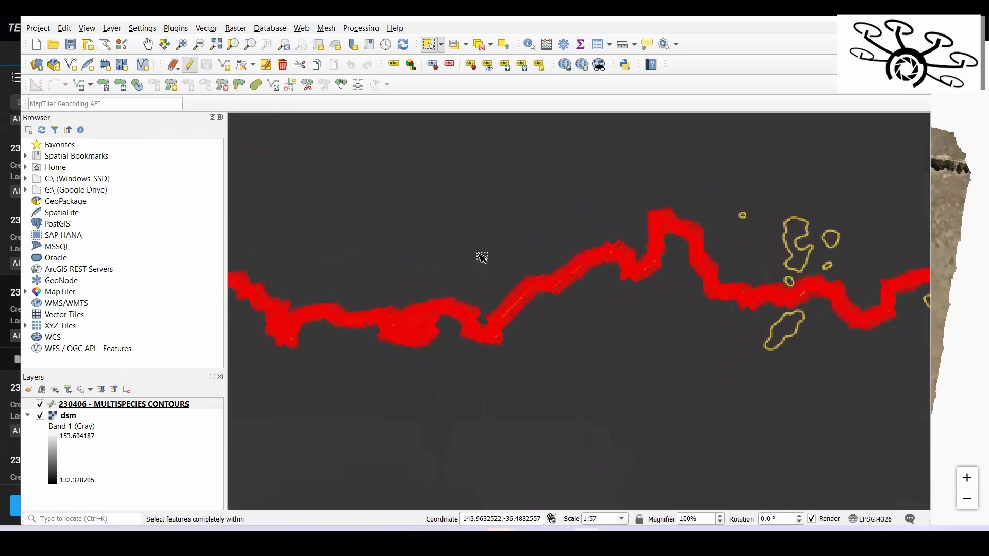
left_click(41, 416)
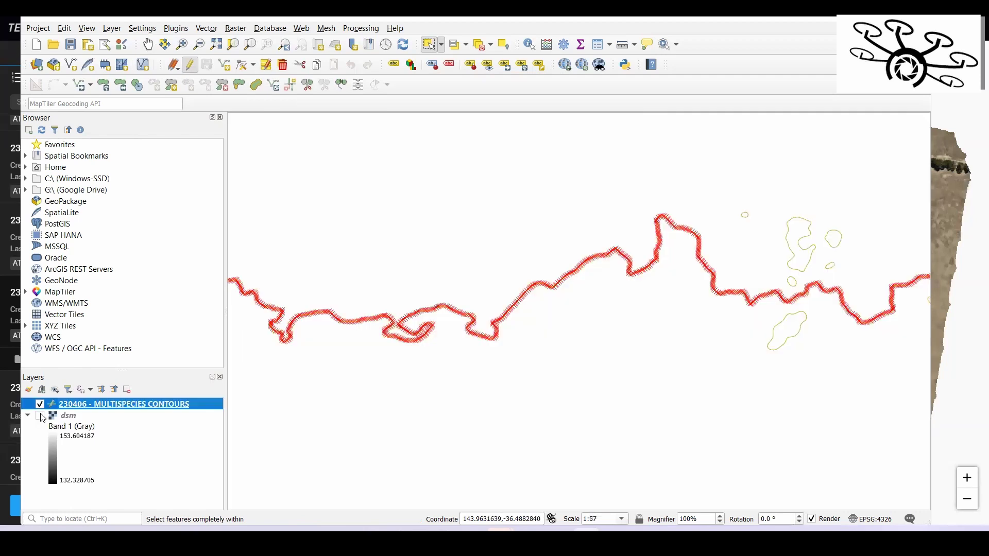
left_click(483, 369)
Zoom out to about 1:2116 so all MULTISPECIES CONTOURS lines fit the map.
scroll(577, 354, "down", 1)
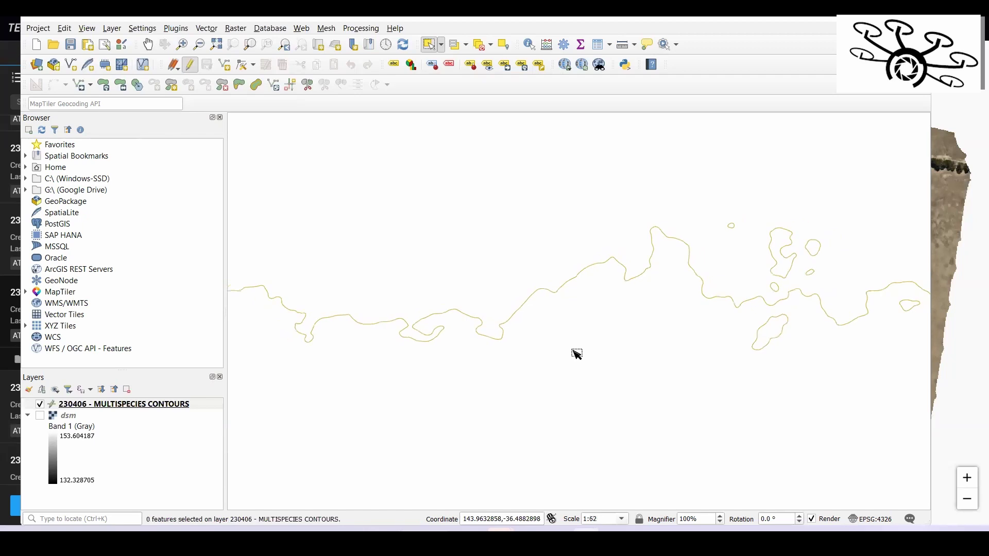
scroll(577, 354, "down", 1)
scroll(577, 355, "up", 1)
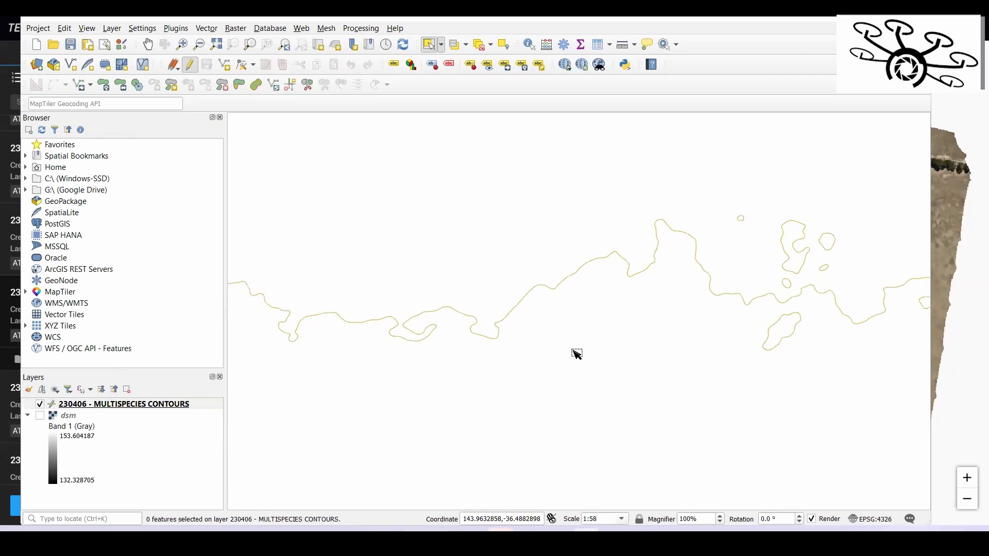
scroll(577, 354, "down", 3)
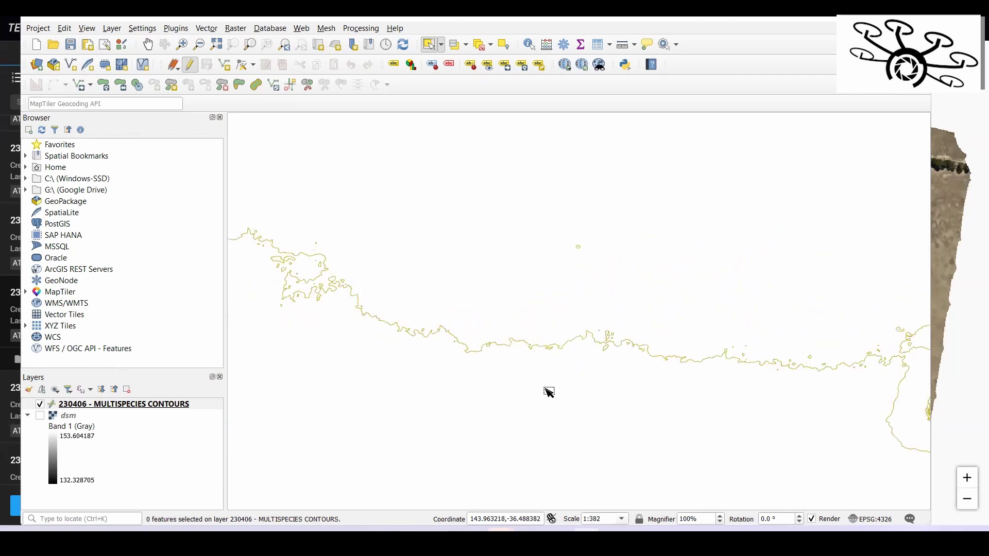
scroll(549, 392, "down", 2)
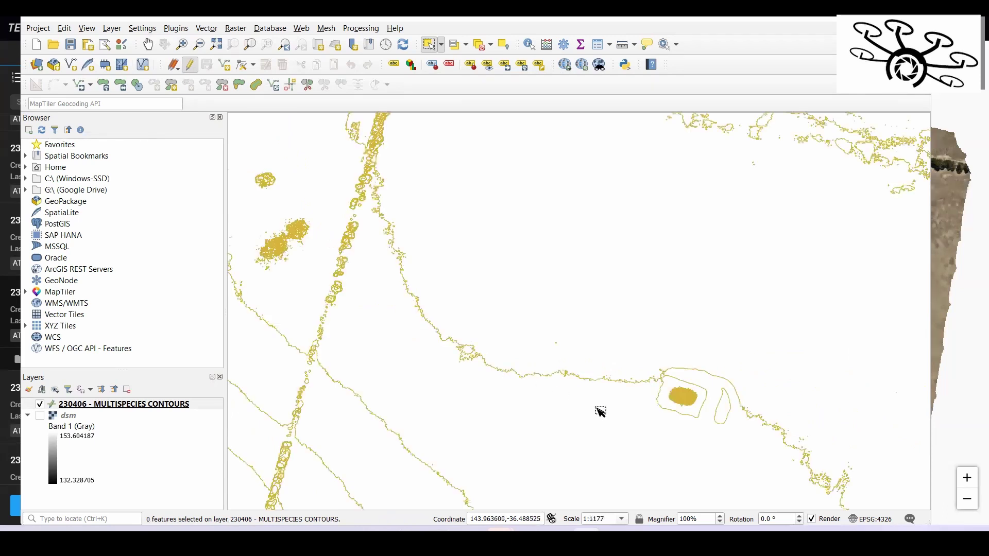
scroll(601, 412, "down", 1)
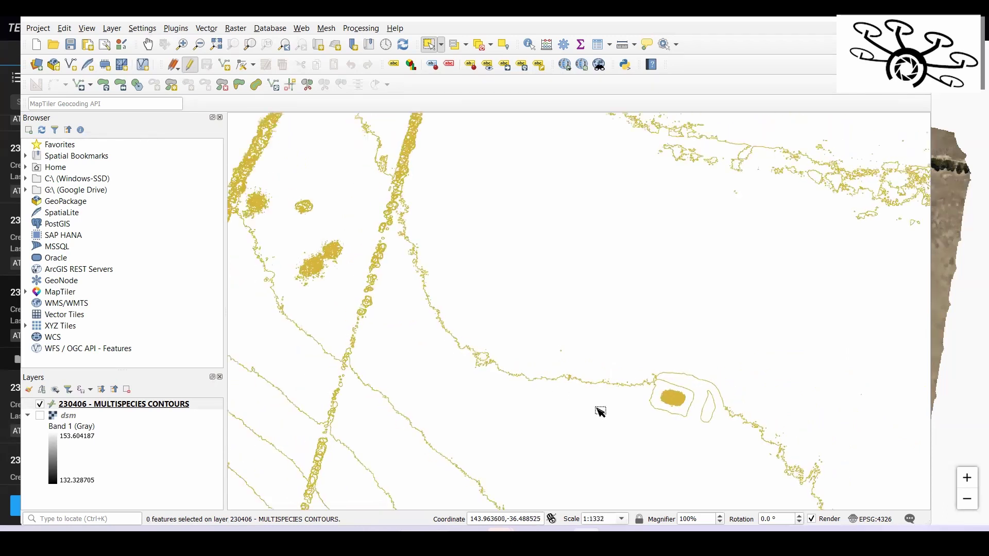
scroll(601, 412, "down", 1)
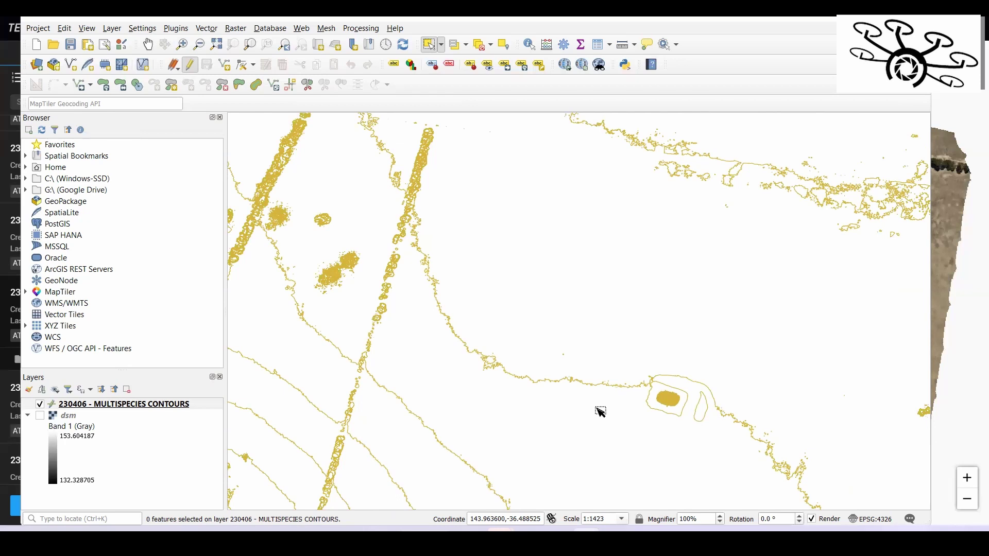
scroll(601, 412, "down", 3)
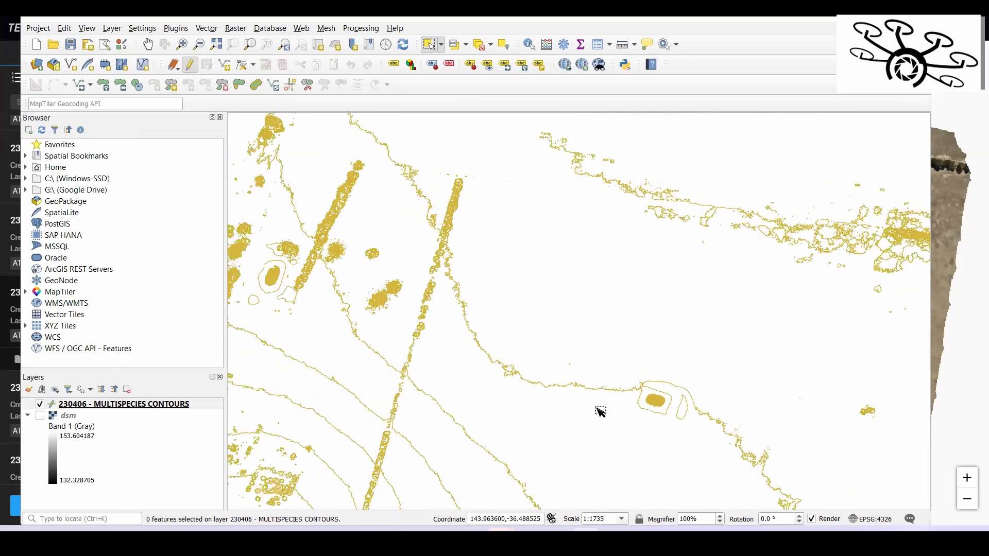
scroll(601, 412, "down", 1)
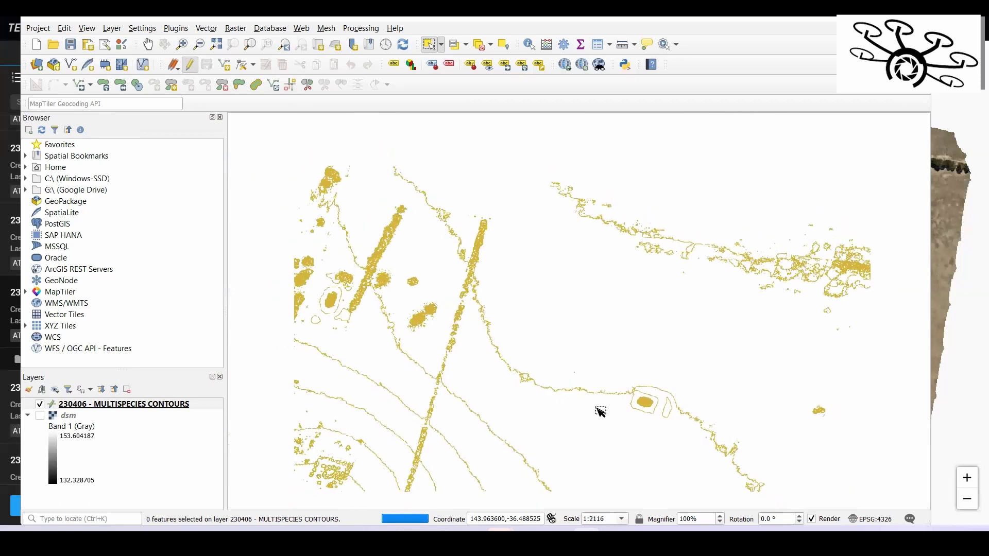
left_click(120, 405)
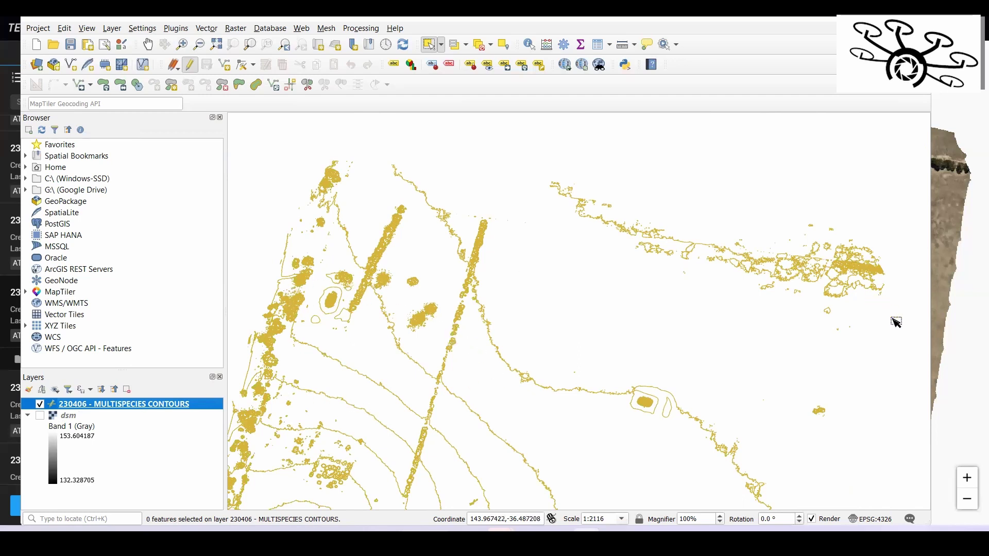
Drag result.tif from the RGB MULTISPECIES map folder into the QGIS Layers panel.
key("alt+Tab")
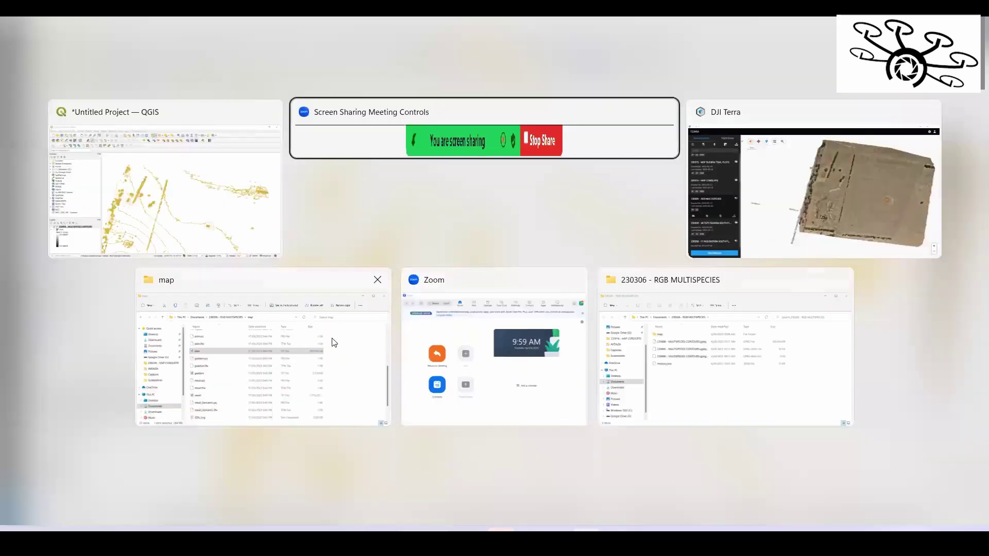
left_click(727, 383)
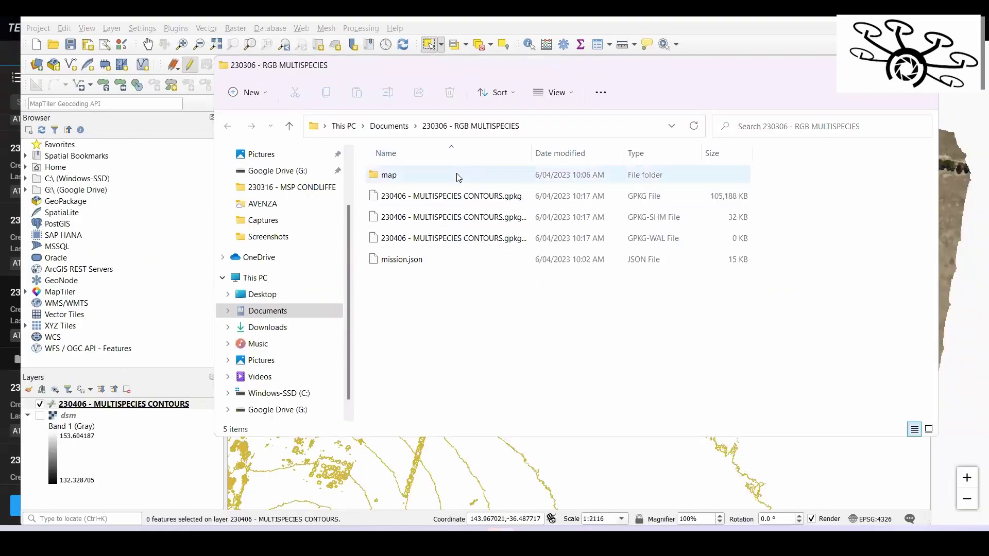
double_click(390, 175)
scroll(437, 294, "down", 1)
scroll(438, 294, "down", 4)
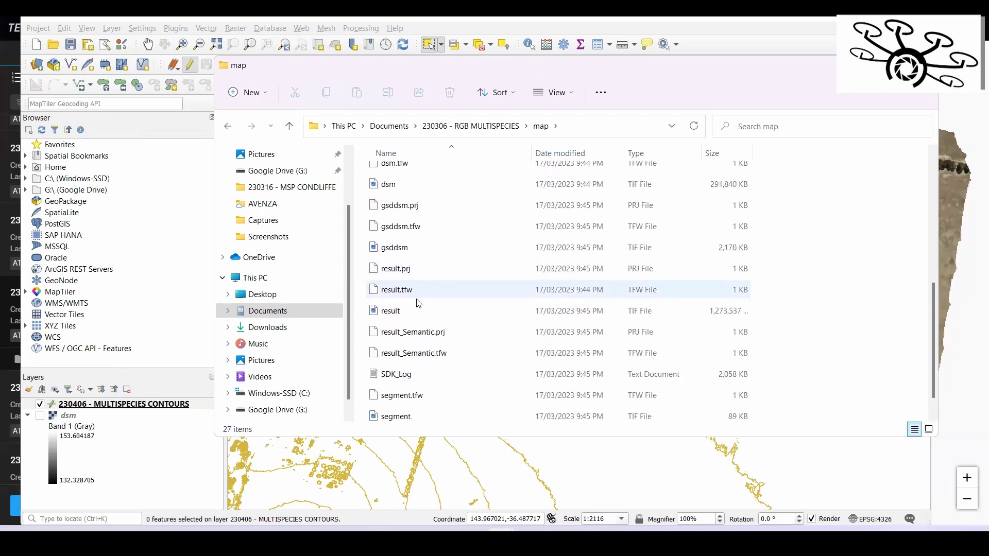
left_click(393, 315)
left_click_drag(375, 314, 167, 446)
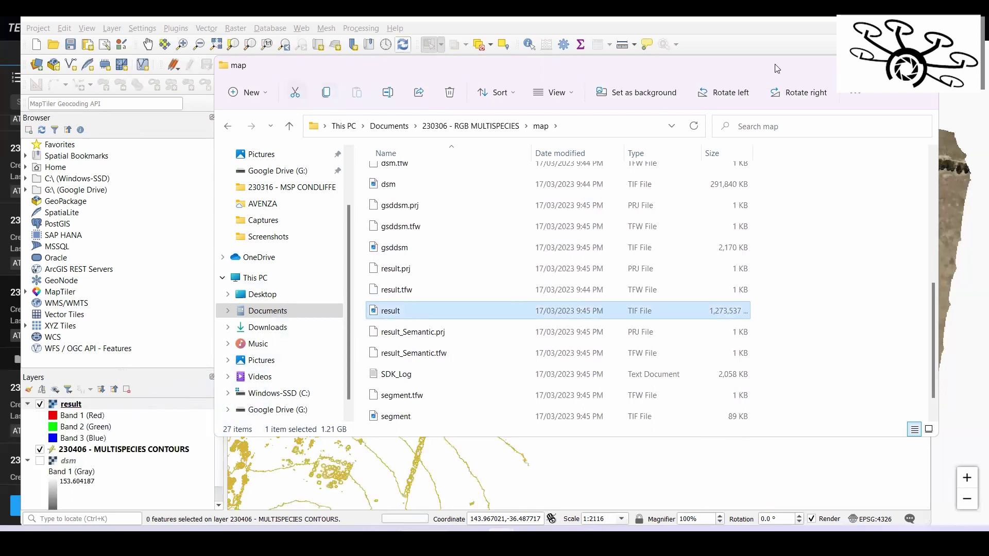
key("ctrl+w")
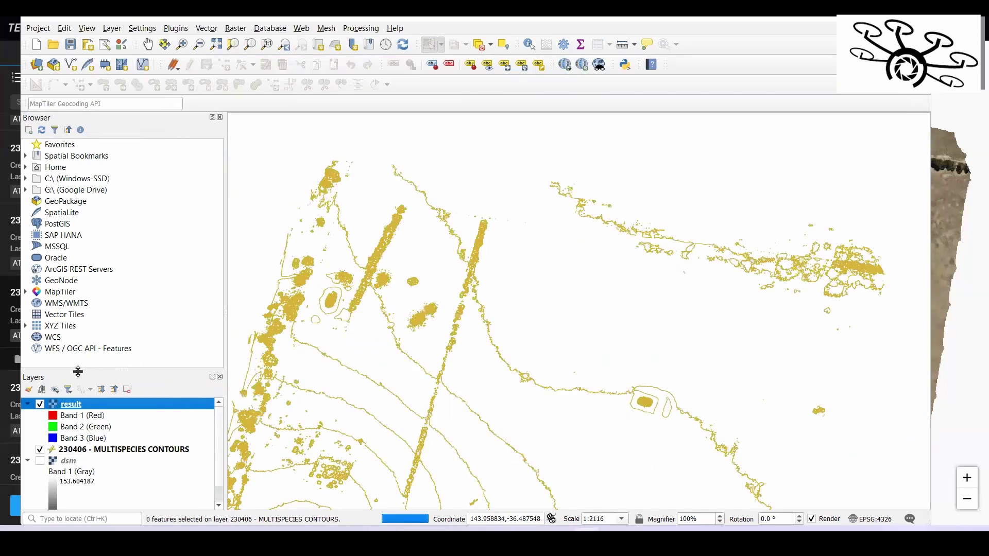
Hide the contour lines and bring up the contours layer's Symbology properties.
left_click(40, 450)
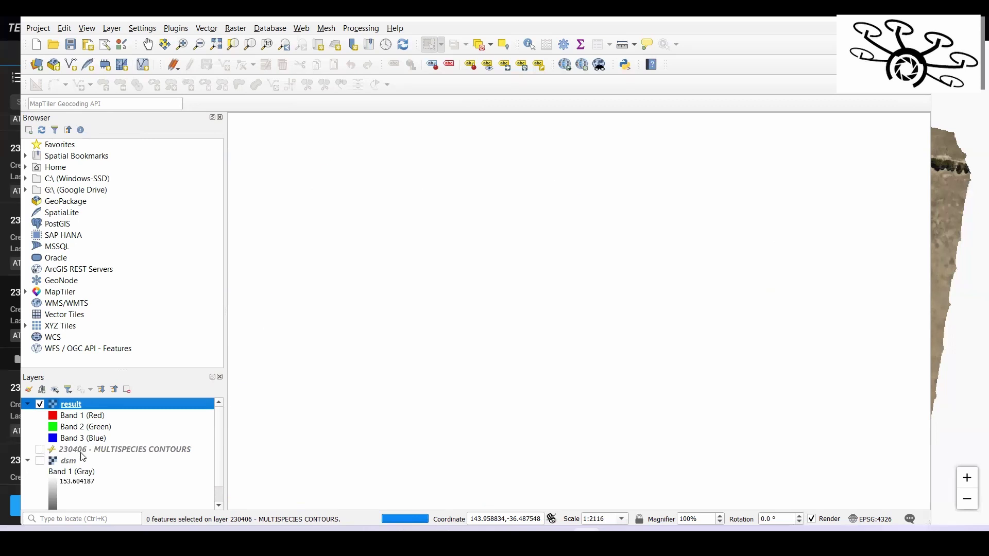
left_click(109, 452)
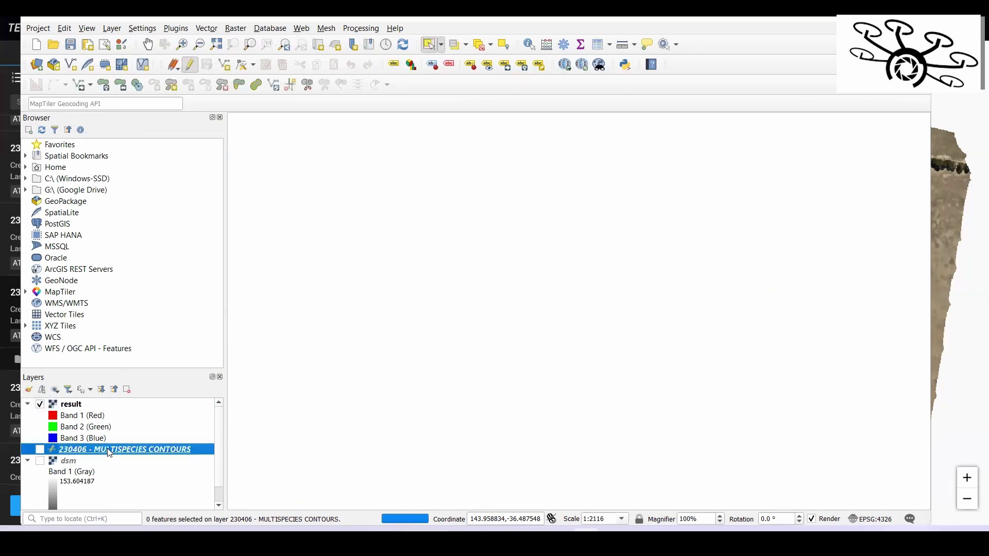
right_click(110, 452)
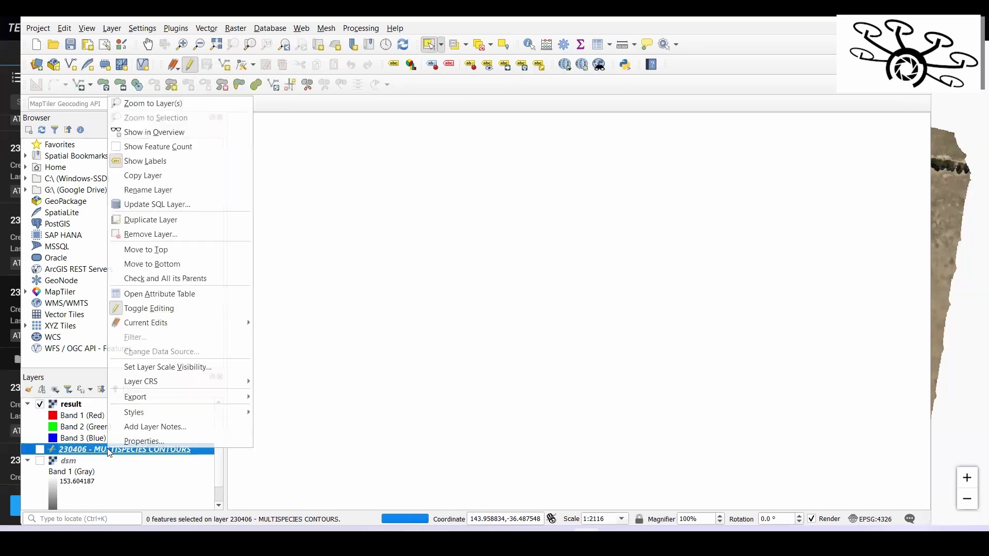
left_click(133, 442)
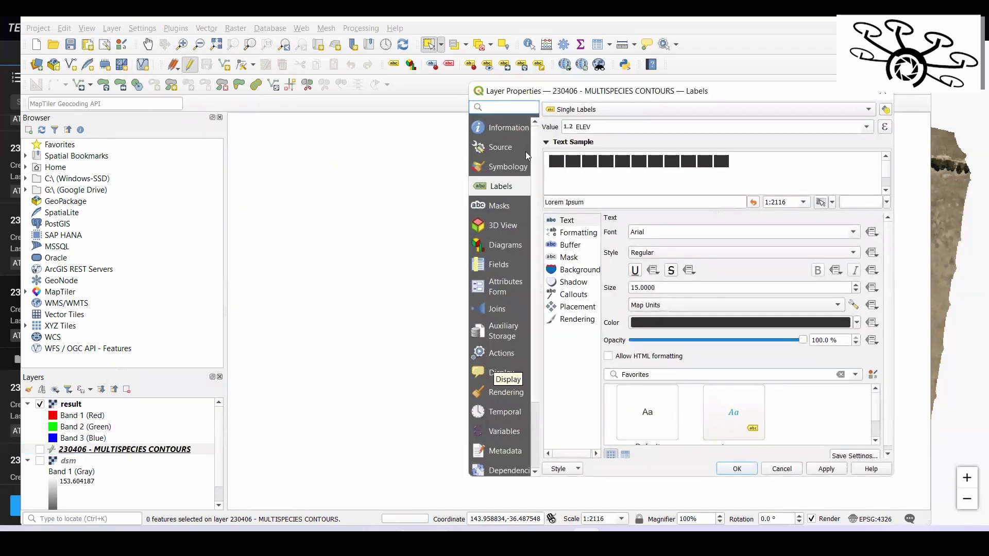
left_click(509, 170)
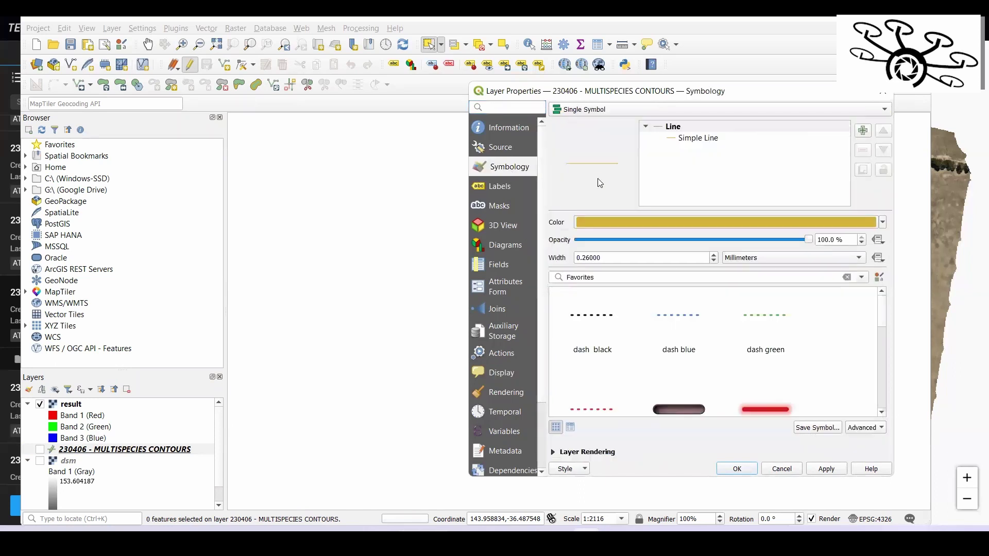
Set the contour line colour to bright red #fc0004 and apply it.
left_click(634, 225)
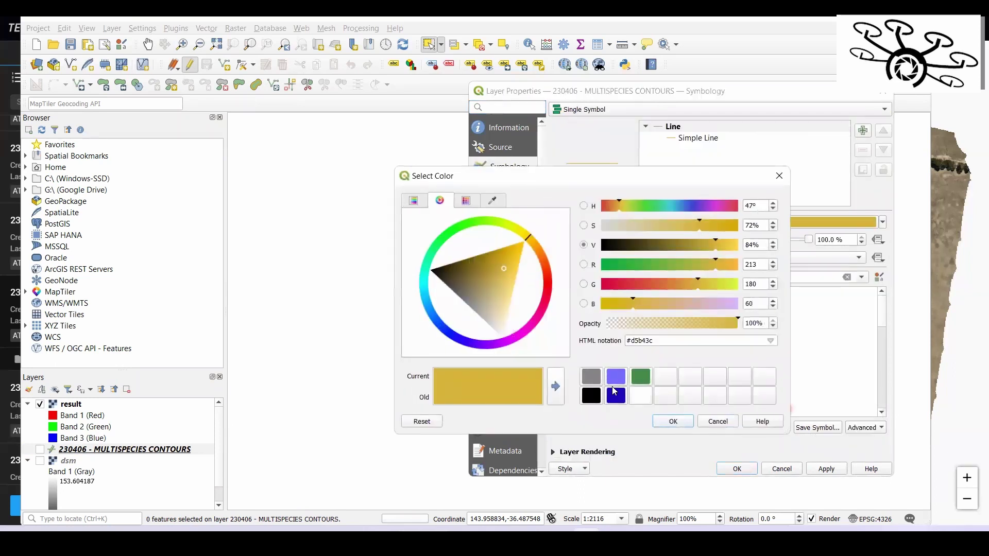
left_click(617, 402)
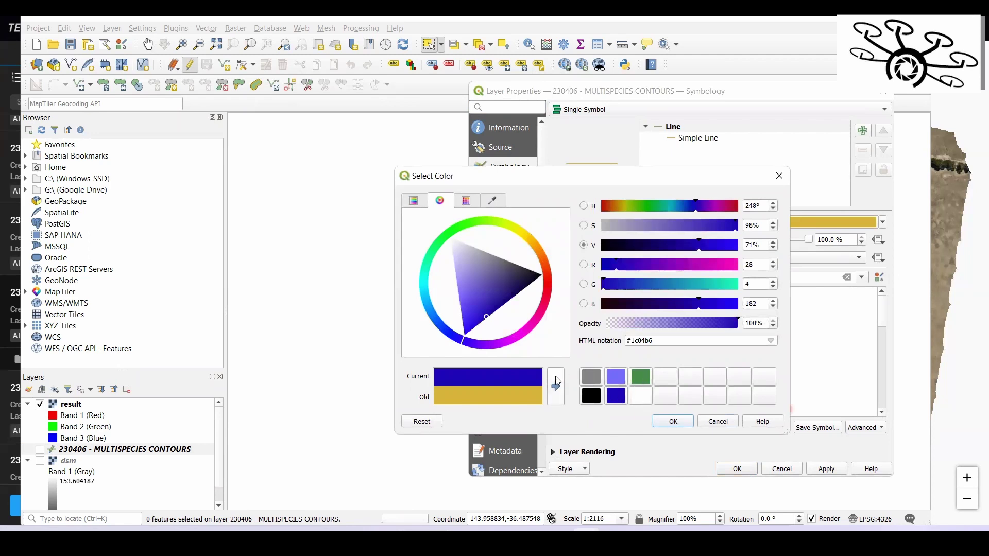
left_click(737, 206)
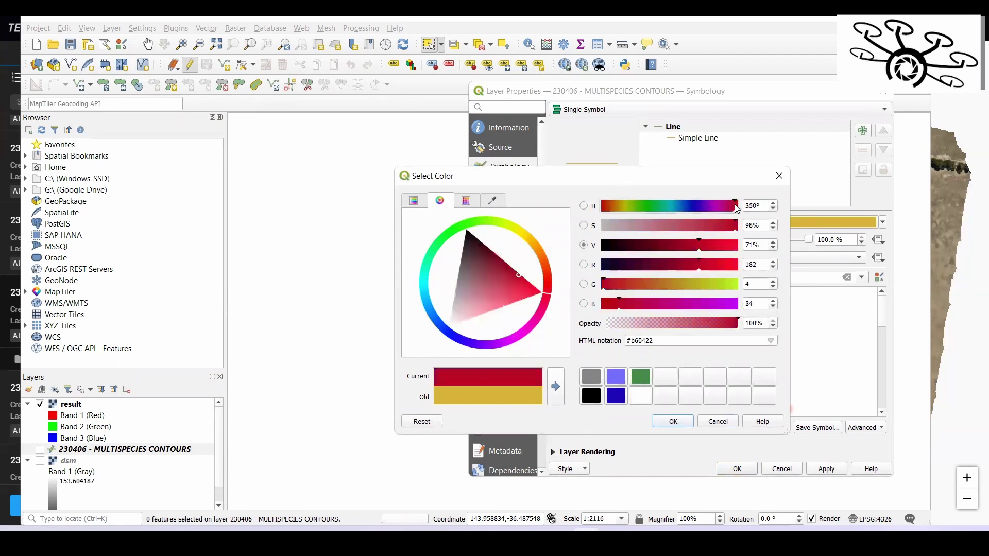
left_click(533, 285)
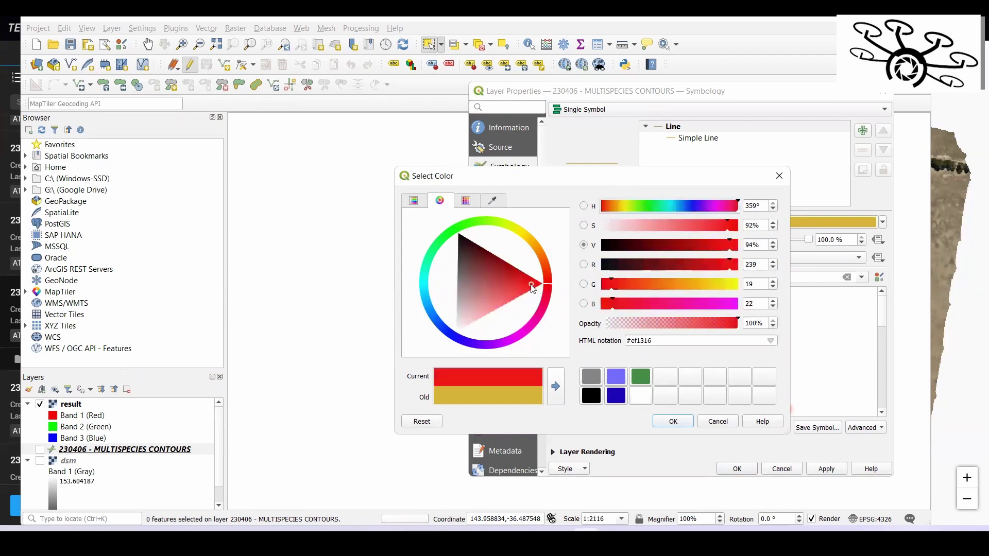
left_click_drag(532, 285, 544, 287)
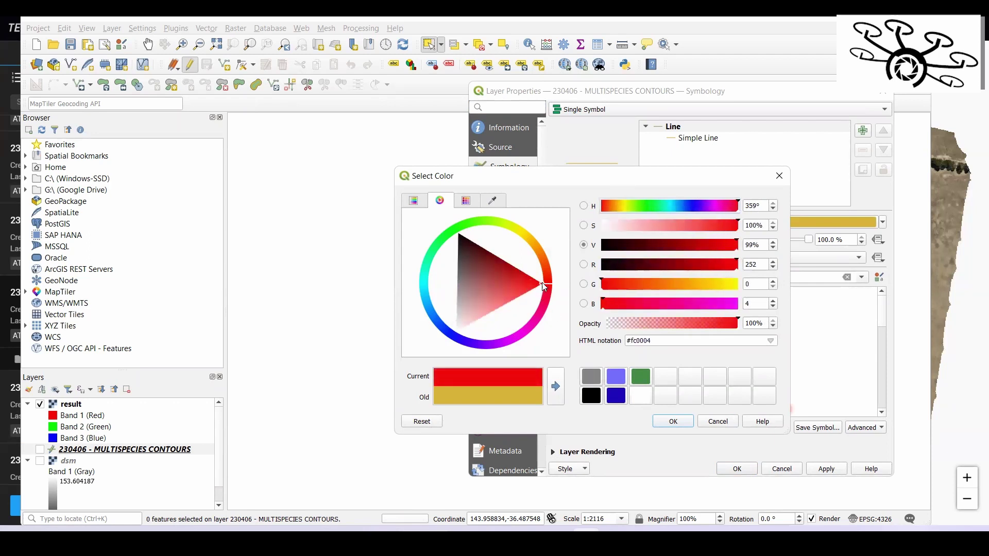
left_click(673, 421)
left_click(823, 473)
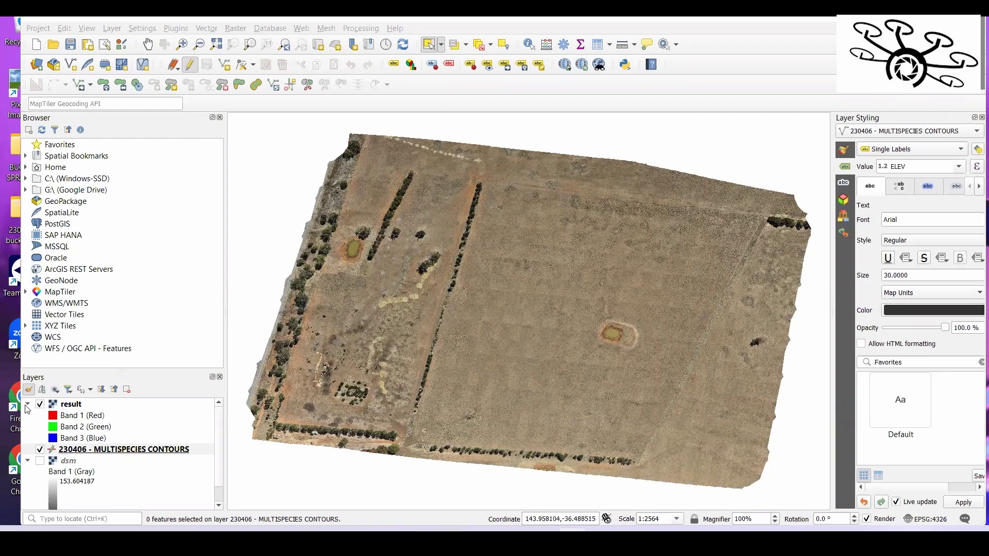
Move the result orthomosaic below the contours layer and collapse the result and dsm legends.
left_click(28, 404)
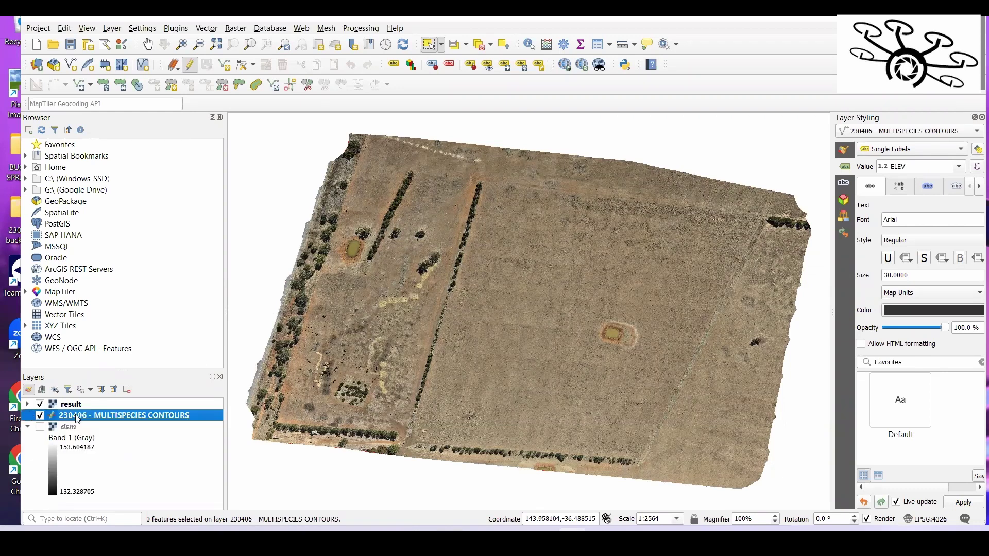
left_click_drag(80, 403, 92, 417)
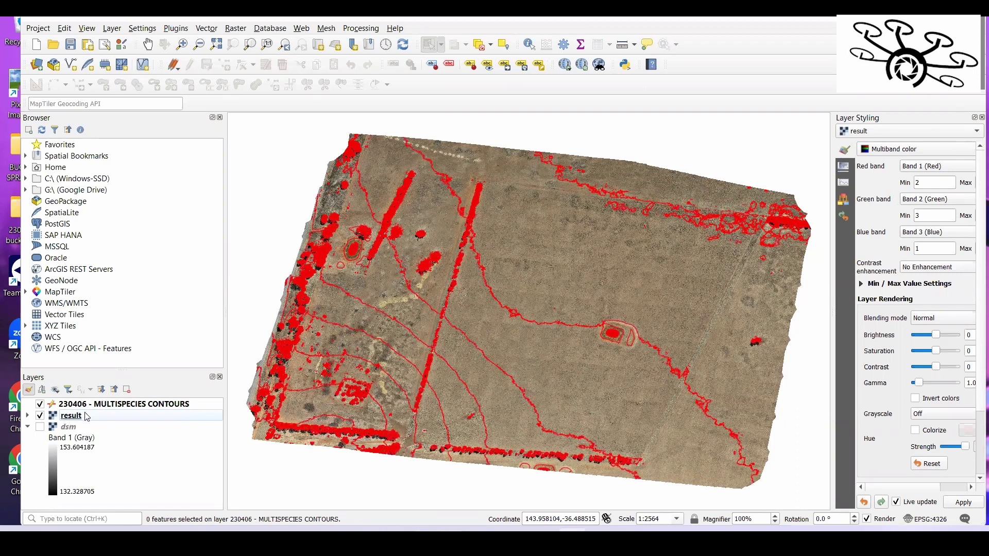
left_click(28, 427)
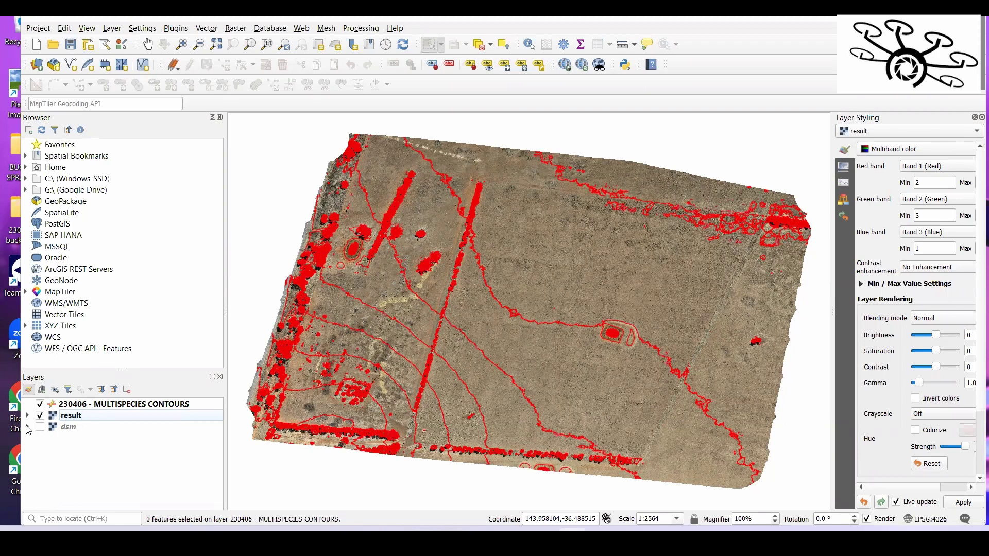
Create a new print layout titled 'sample contour extraction'.
left_click(91, 46)
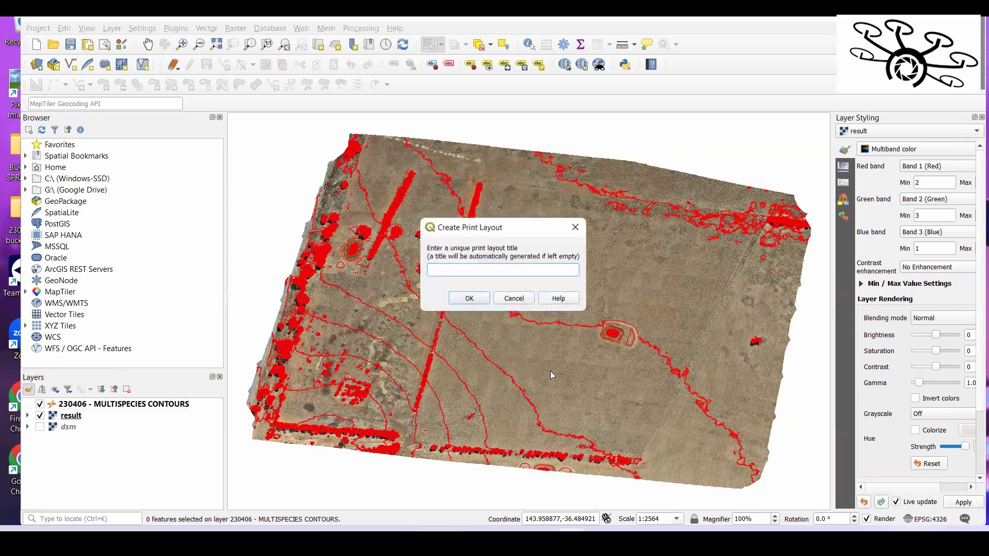
type("sam")
type("contour extraction")
left_click(458, 301)
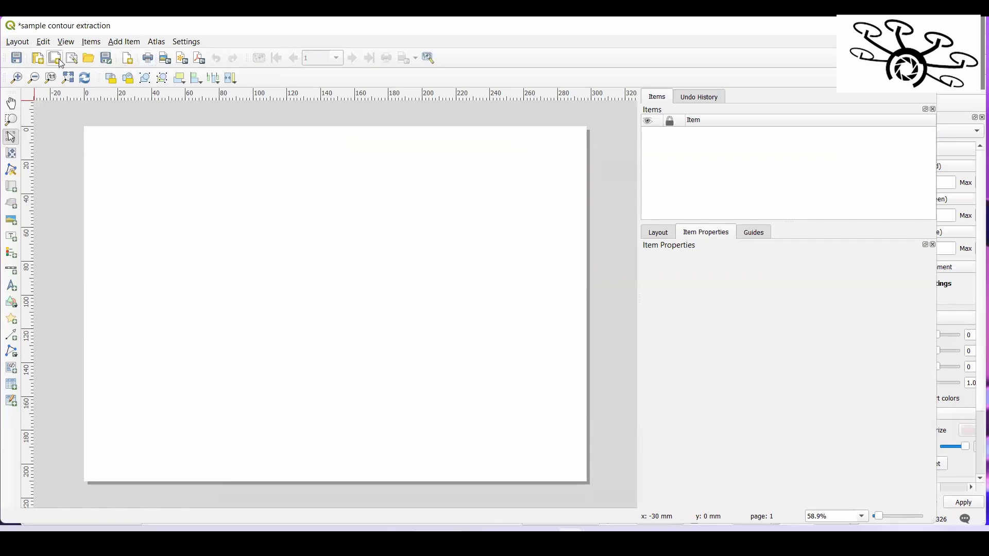
Bring up Settings > Layout Options in the layout window.
left_click(91, 42)
mouse_move(117, 46)
mouse_move(187, 42)
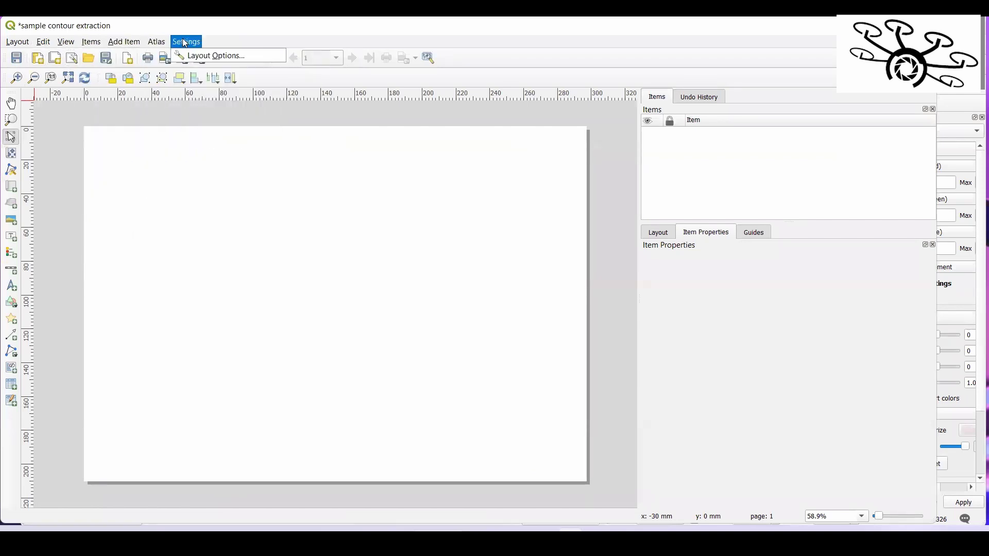
left_click(194, 57)
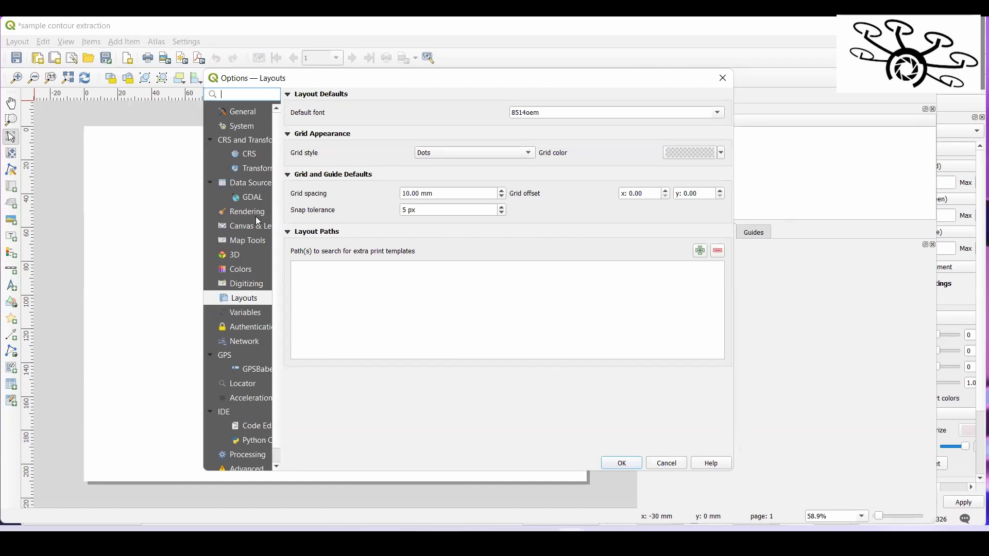
Set the layout page to A1 size, 841 × 594 mm, in Landscape orientation.
left_click(724, 80)
right_click(486, 280)
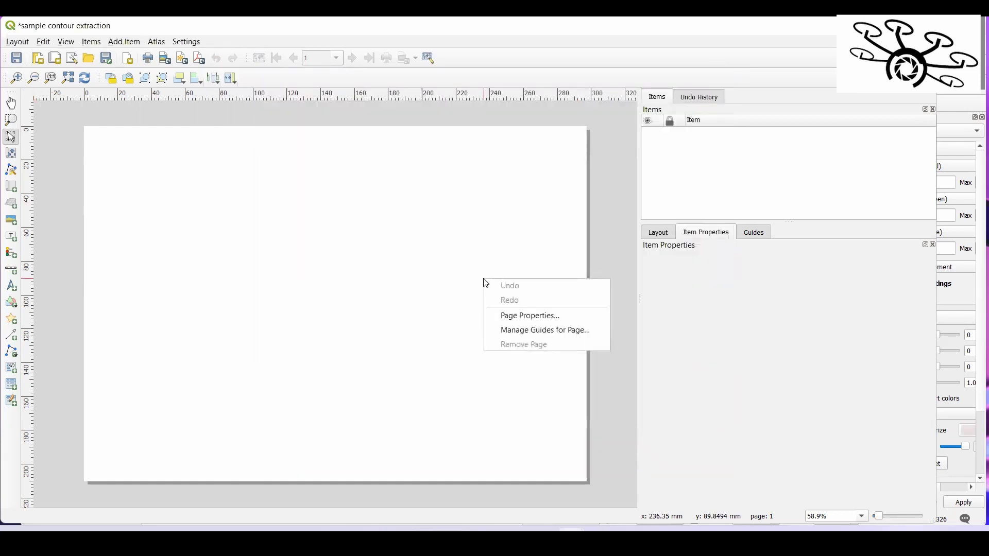
left_click(517, 316)
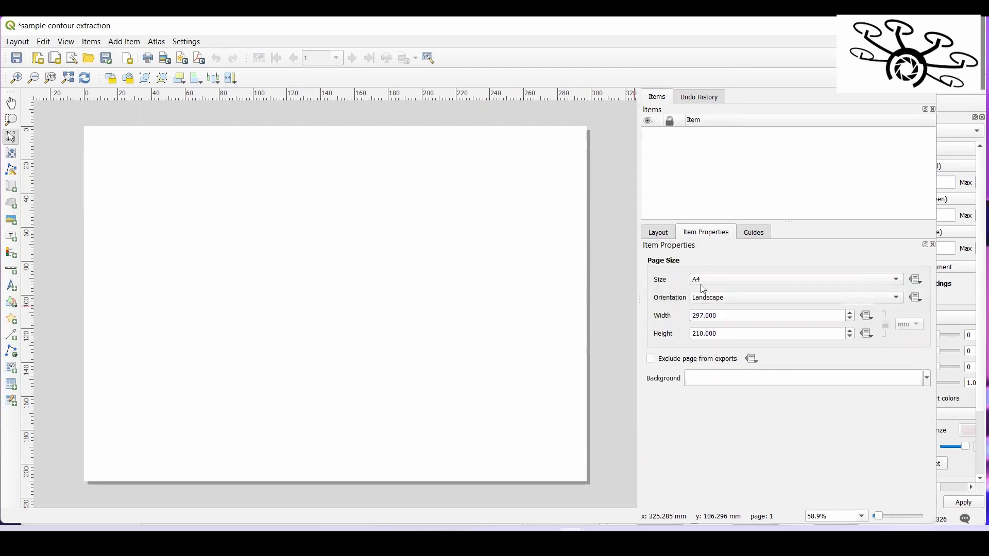
left_click(738, 283)
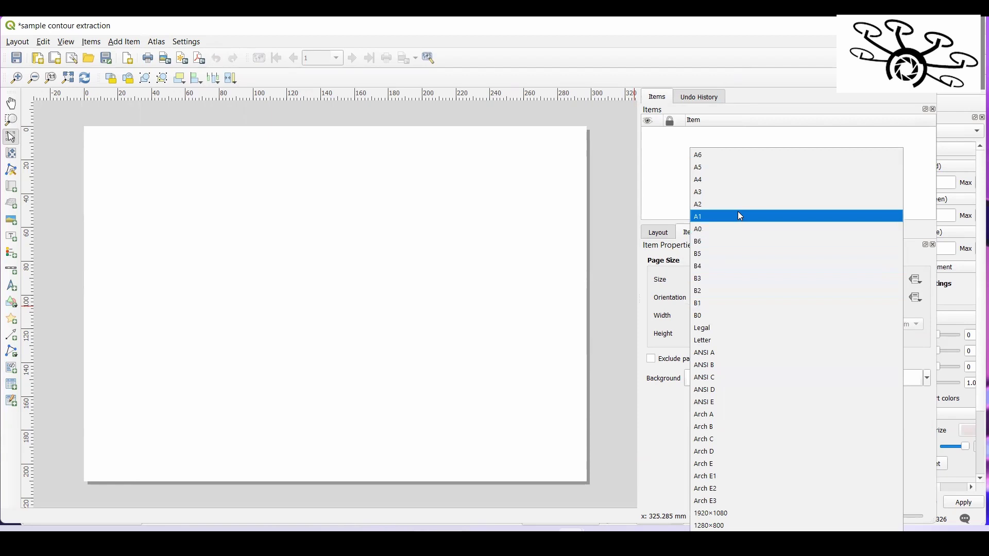
left_click(714, 225)
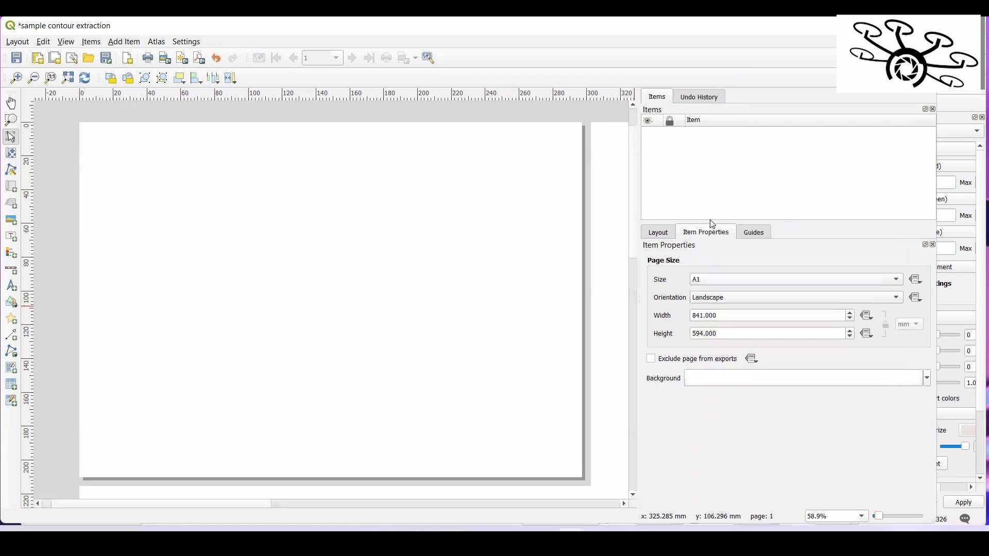
scroll(475, 273, "down", 5)
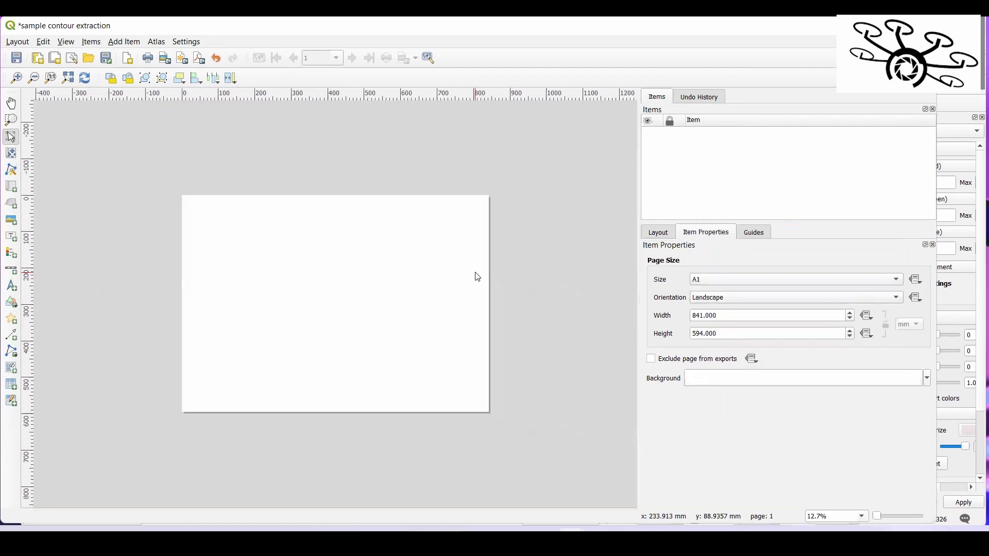
scroll(476, 274, "up", 4)
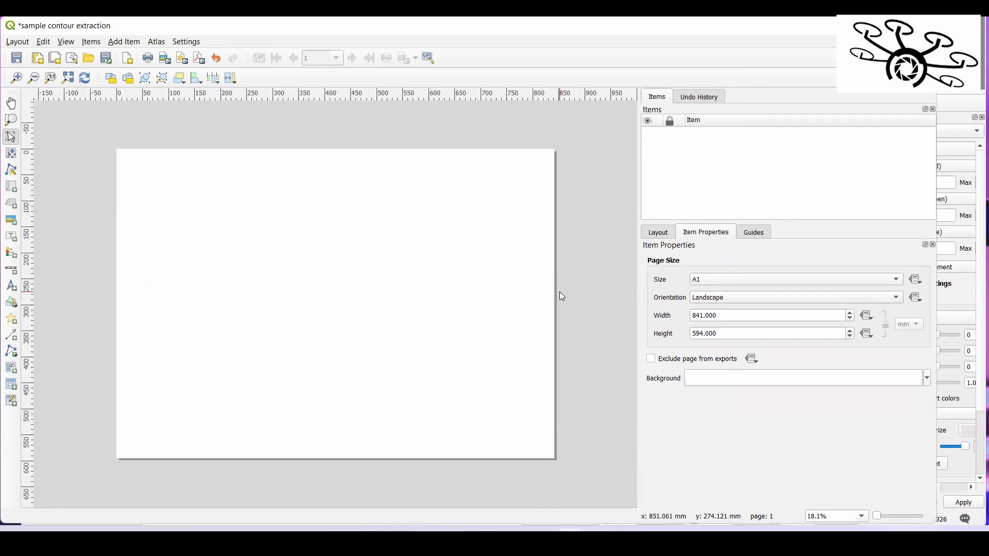
left_click(713, 299)
left_click(719, 285)
left_click(717, 298)
left_click(723, 314)
Draw the Map 1 frame across most of the A1 layout page.
left_click(11, 188)
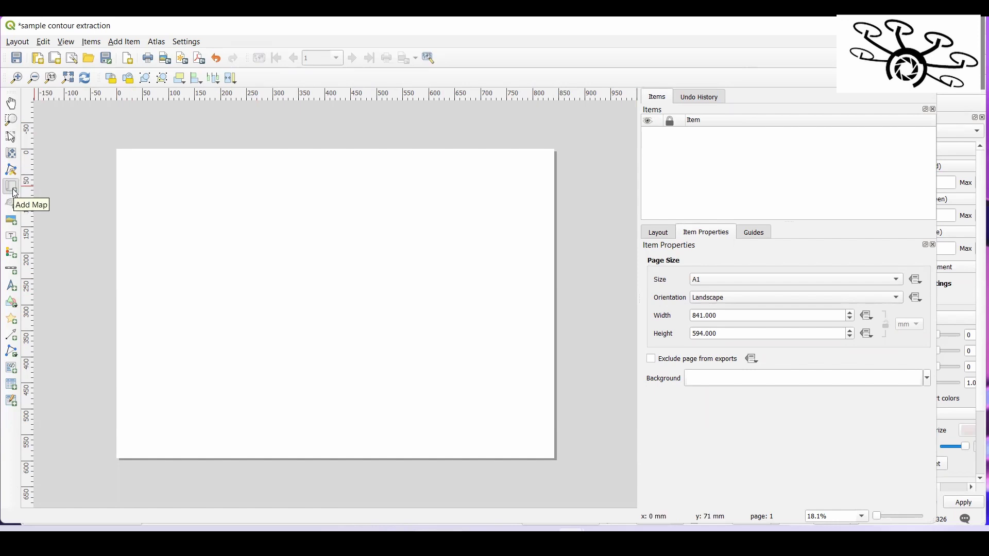
left_click_drag(123, 160, 547, 438)
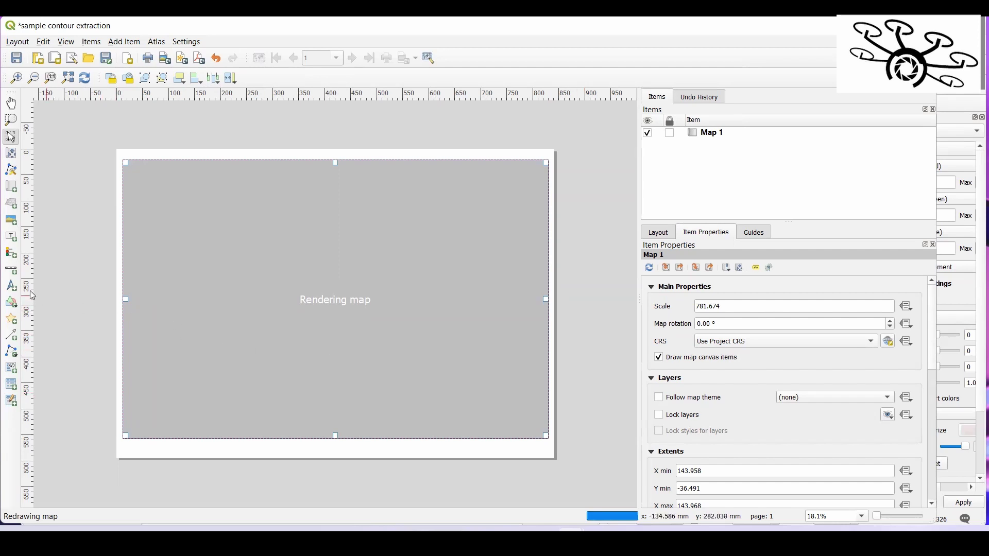
Add a metre scale bar beneath the map and move it to the lower left.
left_click(11, 272)
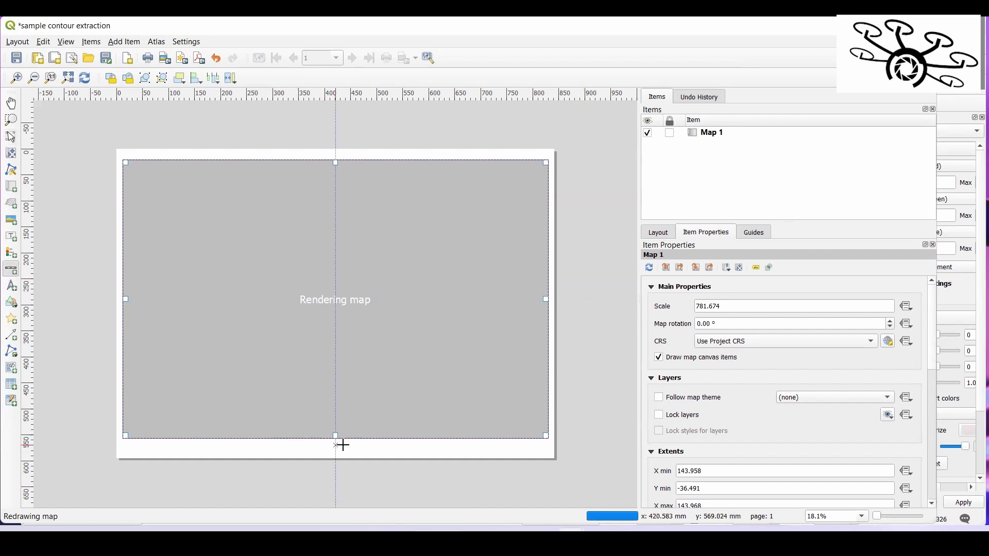
left_click_drag(347, 446, 546, 454)
left_click_drag(409, 451, 203, 418)
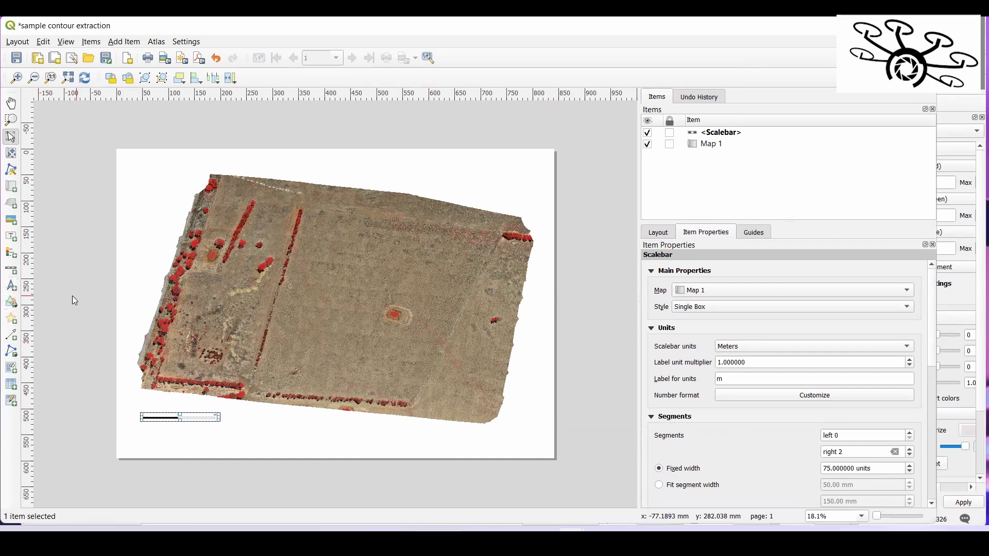
Add a north arrow beside the scale bar below Map 1.
left_click(10, 290)
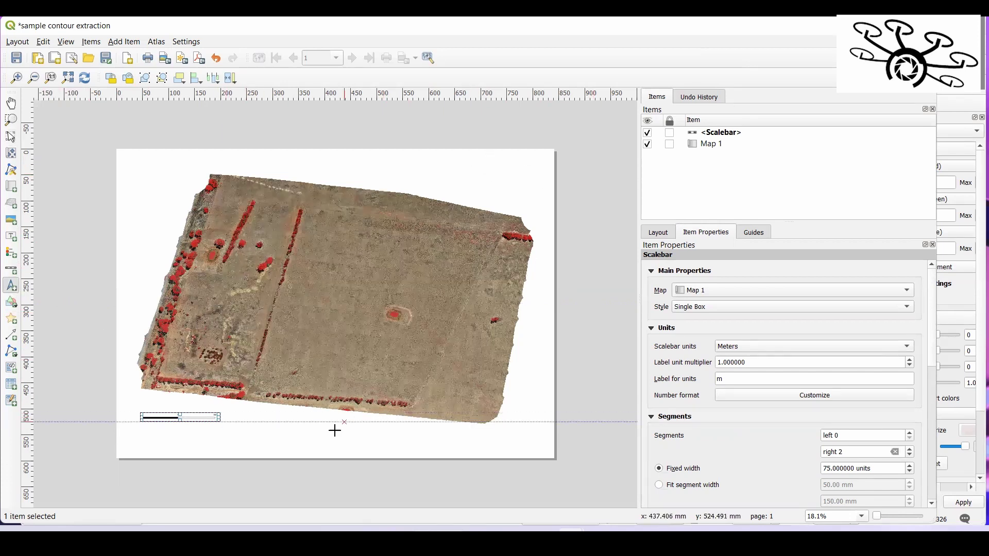
left_click_drag(243, 417, 269, 444)
left_click(312, 443)
left_click(253, 438)
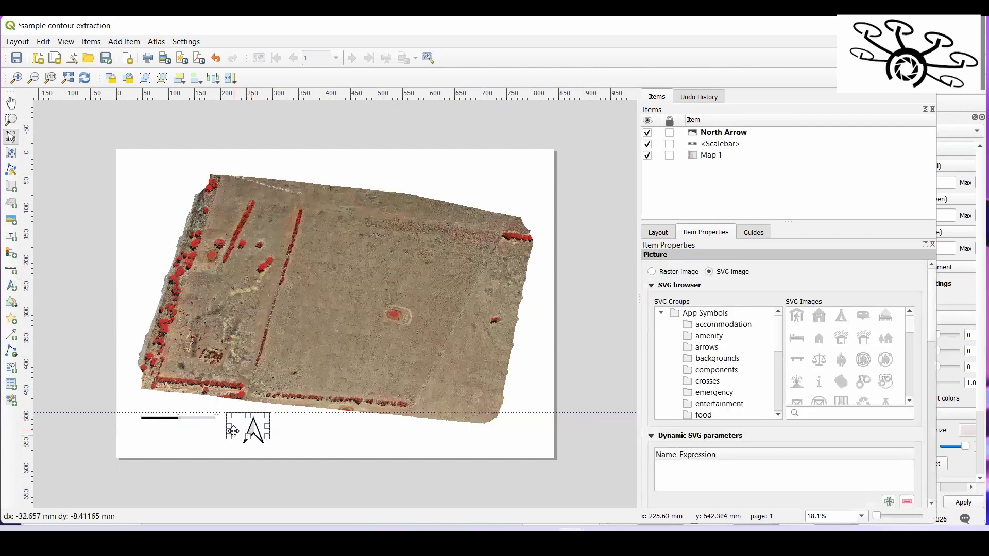
left_click(197, 424)
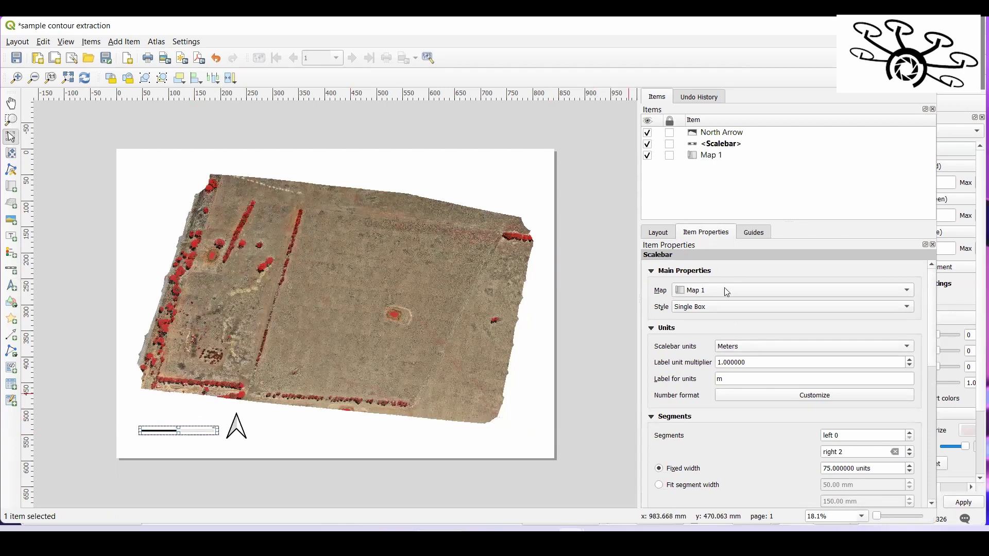
Give the scale bar 4 right segments with a fixed width of 50 units.
scroll(729, 448, "down", 1)
scroll(730, 448, "down", 2)
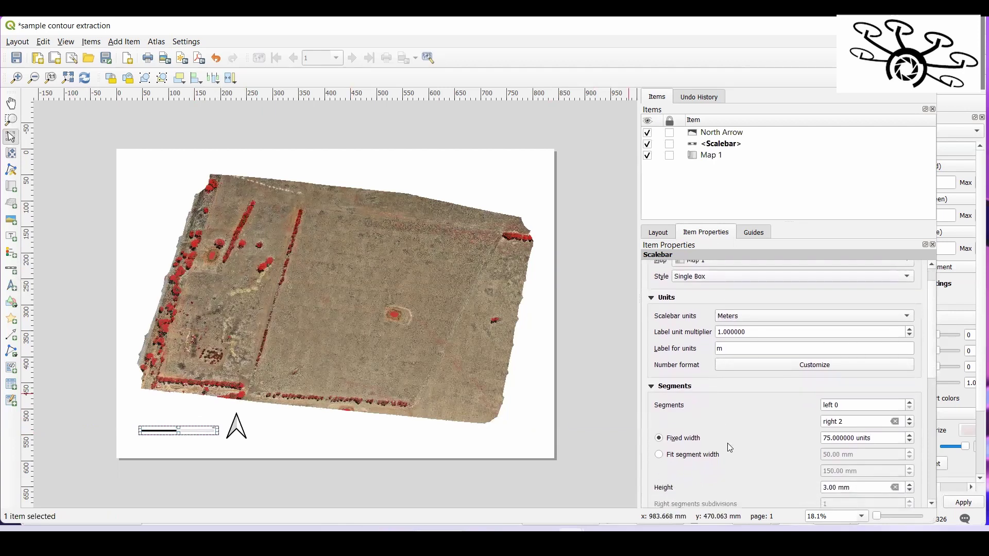
left_click(910, 417)
left_click(910, 417)
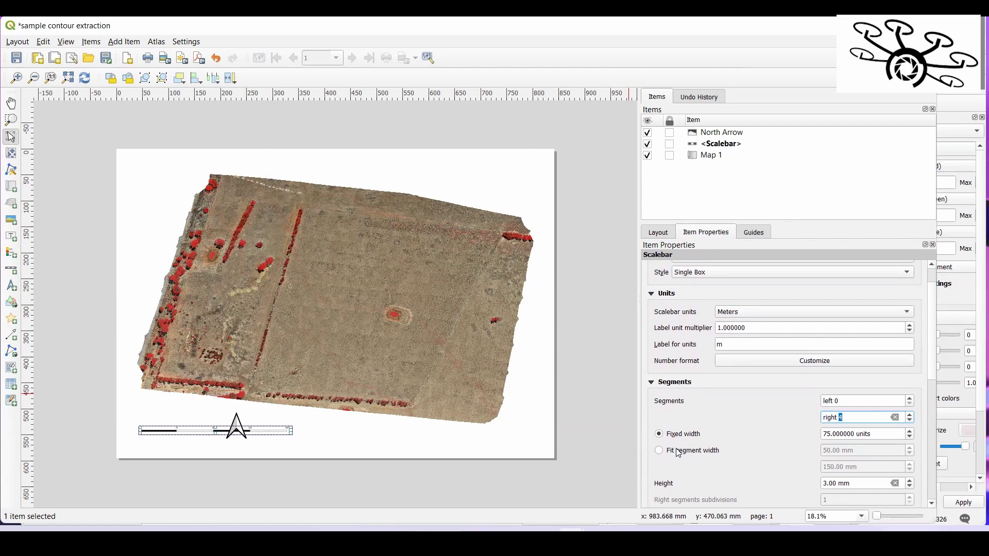
left_click(866, 435)
key("shift+Left")
key("shift+Left")
key("shift+Left")
key("shift+Left")
key("shift+Left")
key("shift+Left")
key("shift+Left")
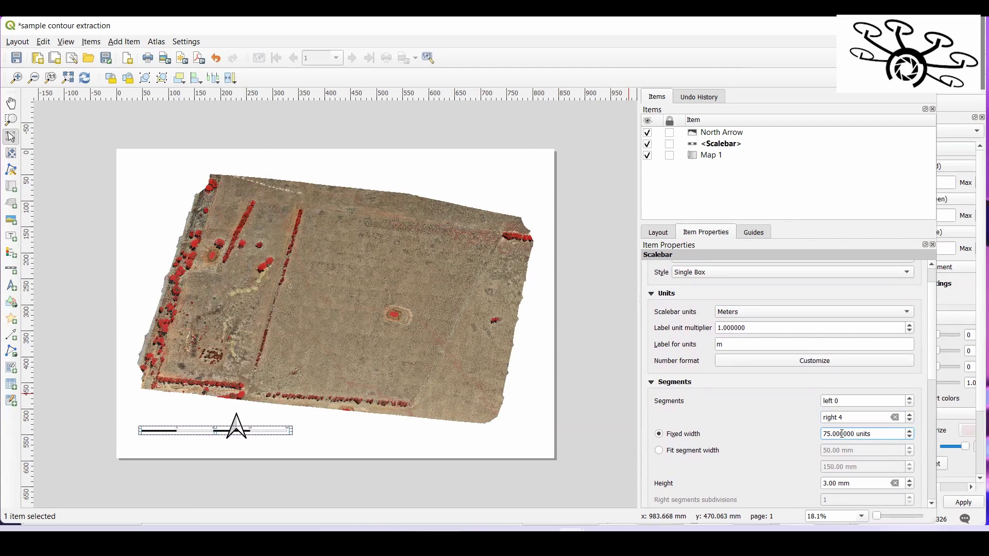
key("shift+Home")
type("100")
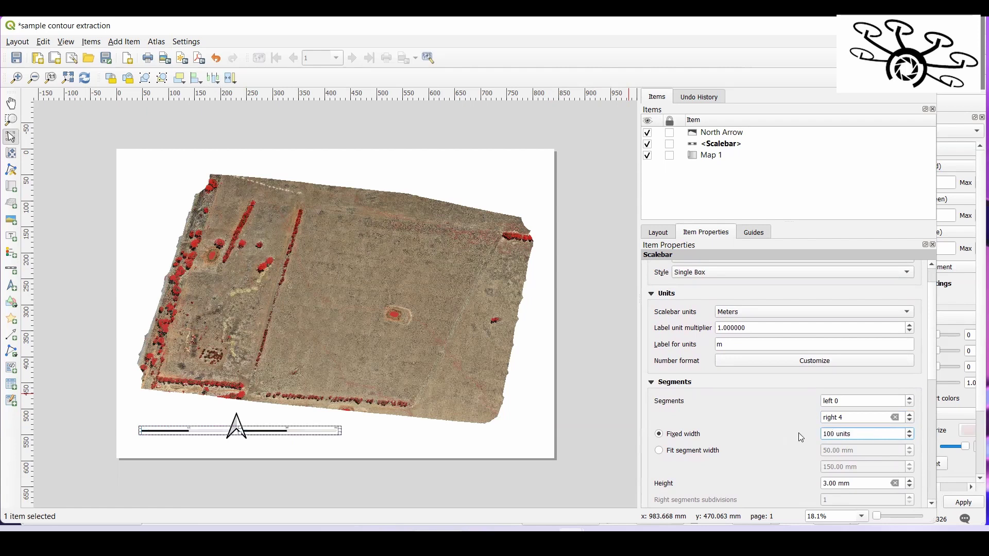
key("BackSpace")
key("BackSpace")
key("BackSpace")
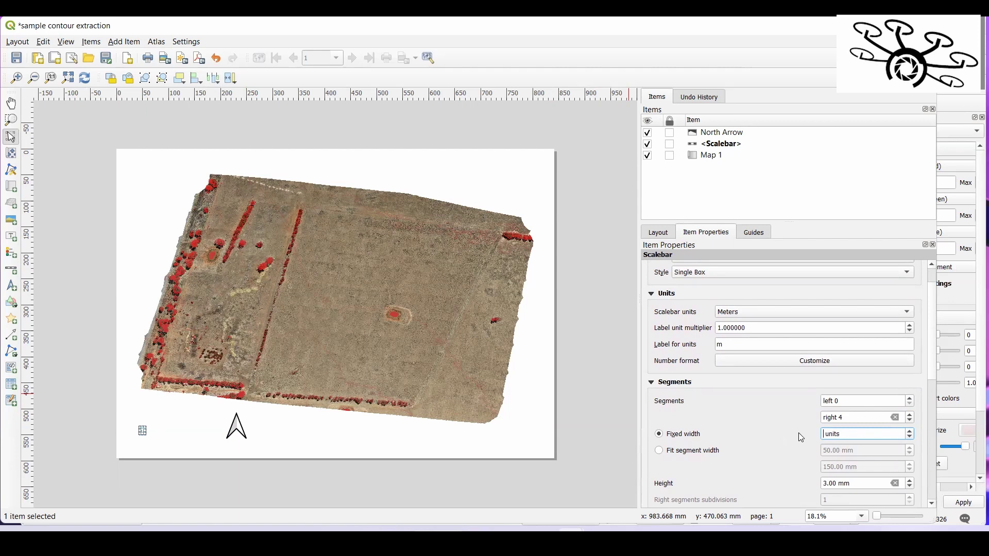
type("50")
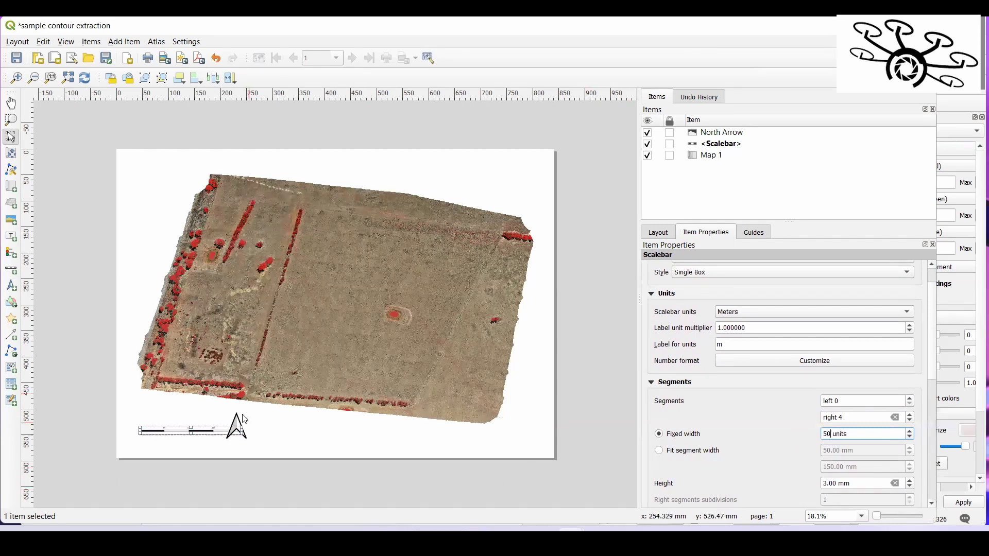
Place the north arrow left of the scale bar and move both to the bottom-left corner.
left_click_drag(239, 426, 279, 433)
left_click(286, 431)
left_click(282, 466)
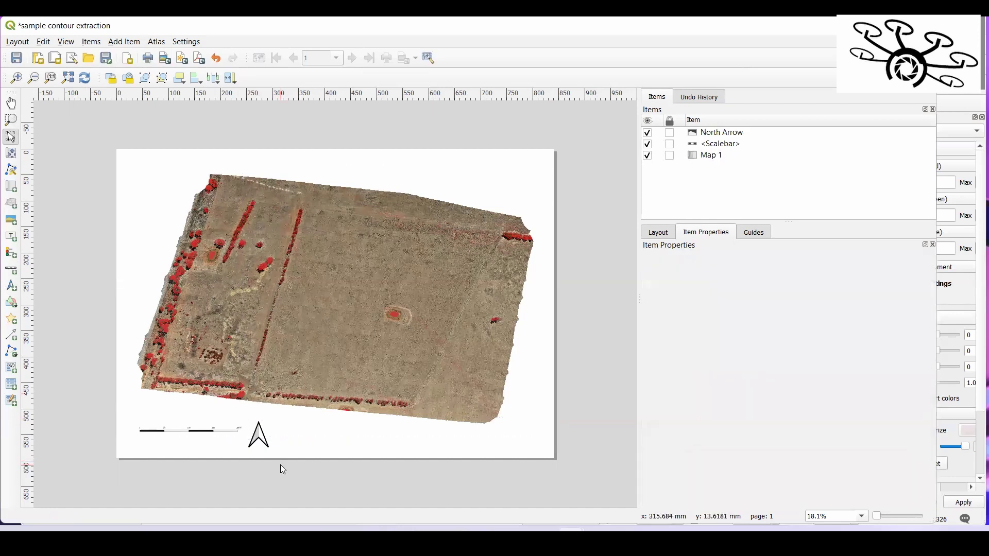
left_click(225, 432)
left_click_drag(227, 424, 327, 424)
left_click_drag(203, 427, 334, 442)
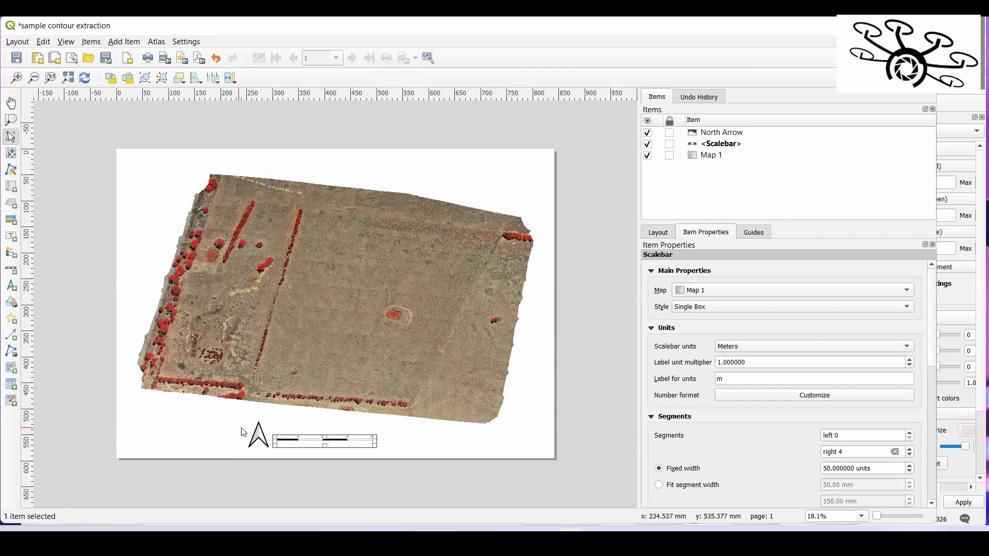
right_click(257, 435)
left_click(257, 436)
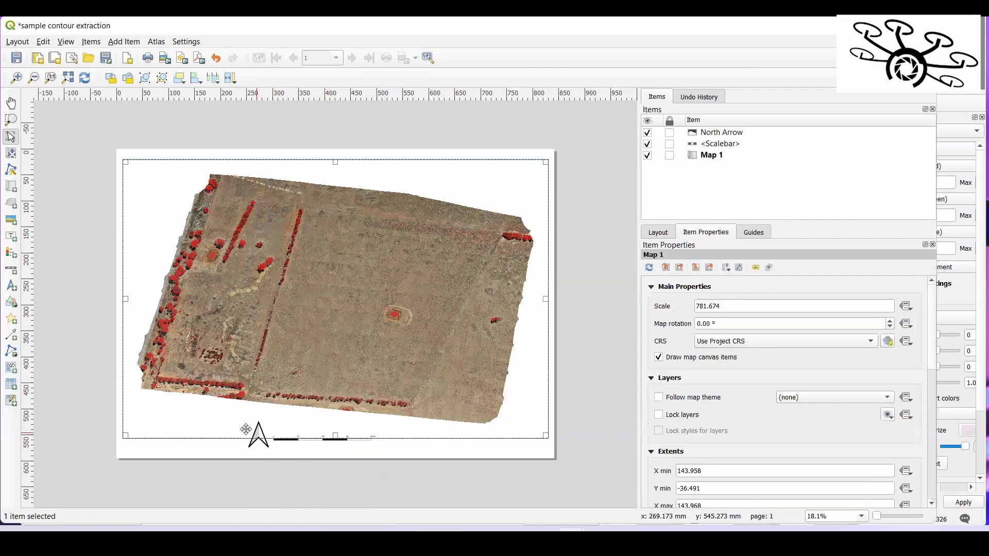
left_click(297, 441)
left_click_drag(260, 438, 137, 436)
left_click(95, 378)
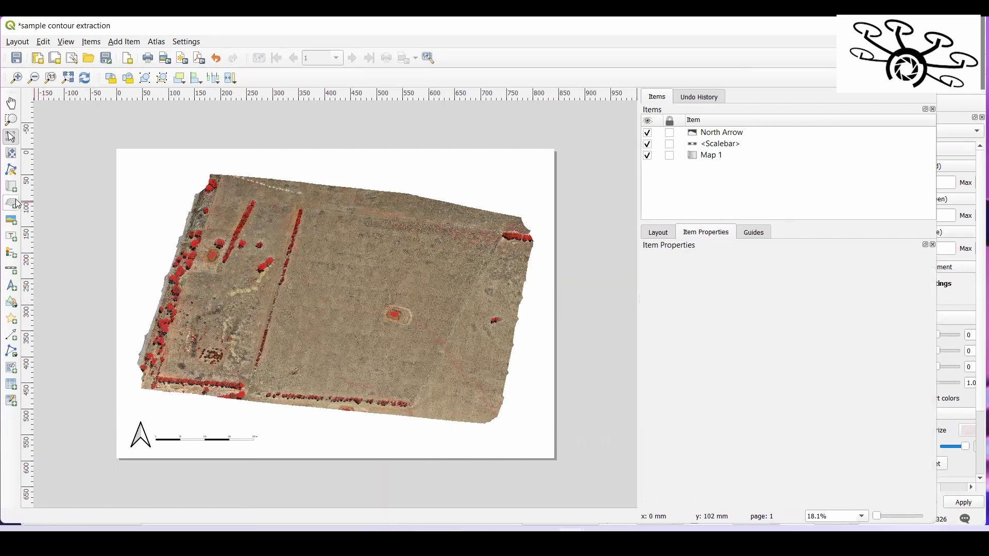
Place a legend listing 230406 - MULTISPECIES CONTOURS, result and dsm in the page's upper-right corner.
left_click(11, 254)
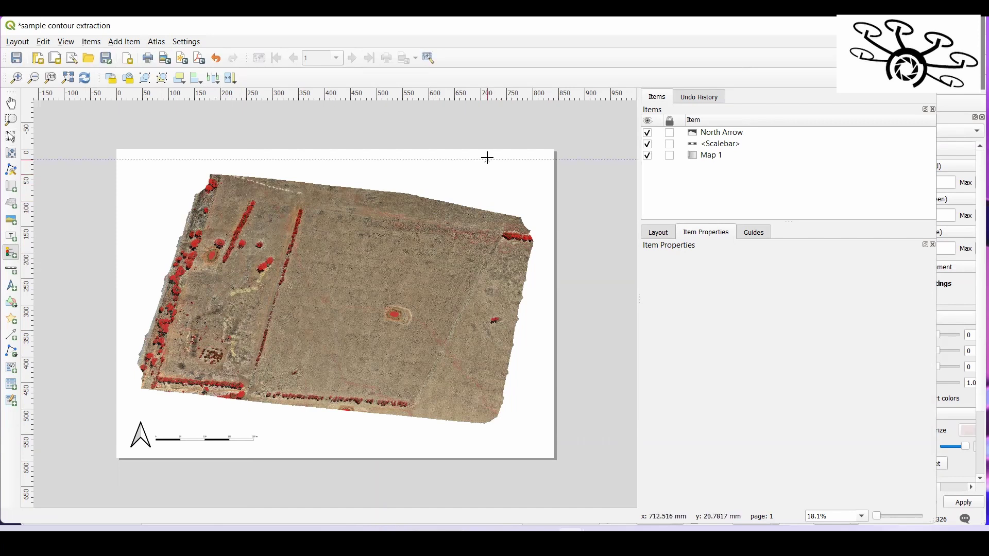
left_click_drag(488, 160, 544, 214)
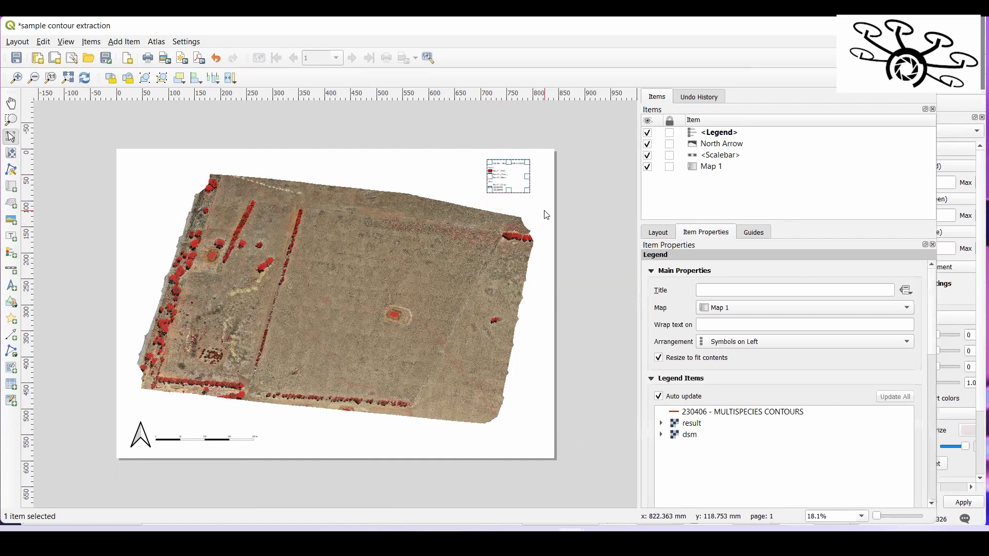
left_click(544, 212)
left_click(581, 198)
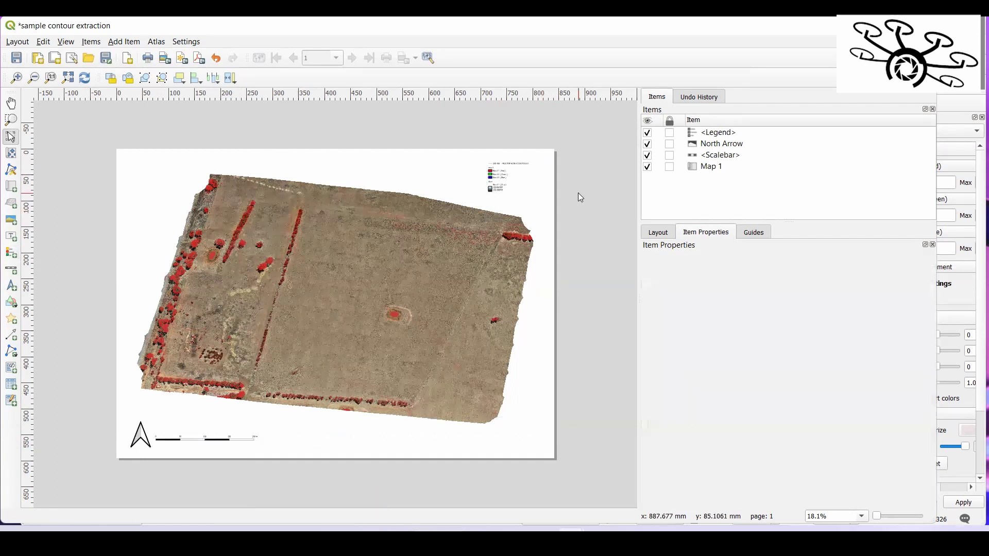
left_click(495, 182)
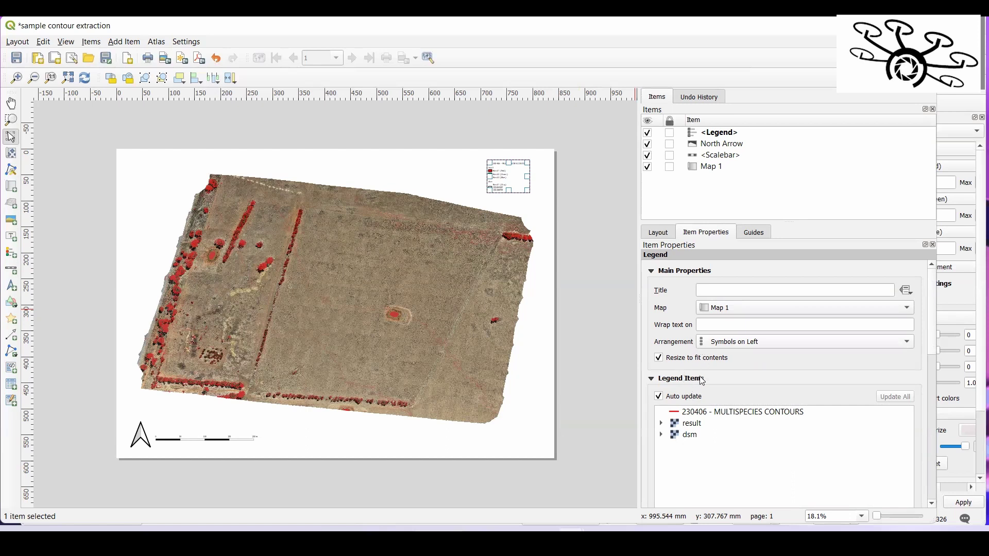
scroll(733, 428, "down", 3)
scroll(733, 428, "down", 1)
scroll(731, 426, "up", 5)
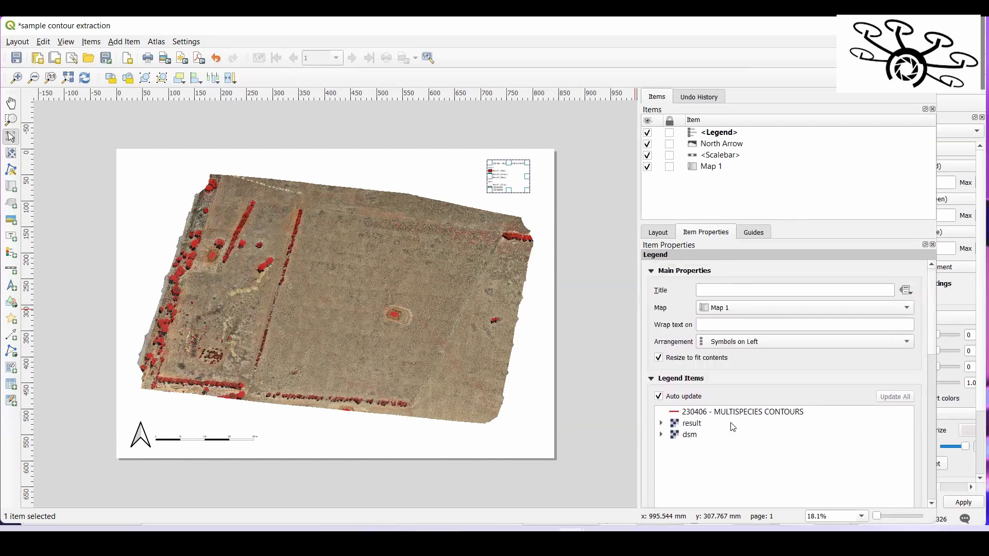
left_click(588, 340)
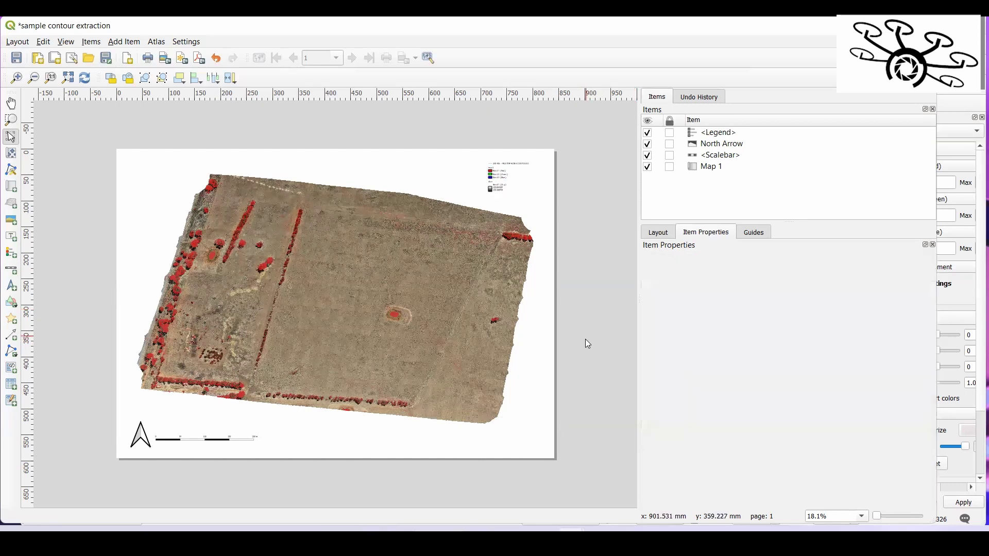
scroll(397, 313, "up", 2)
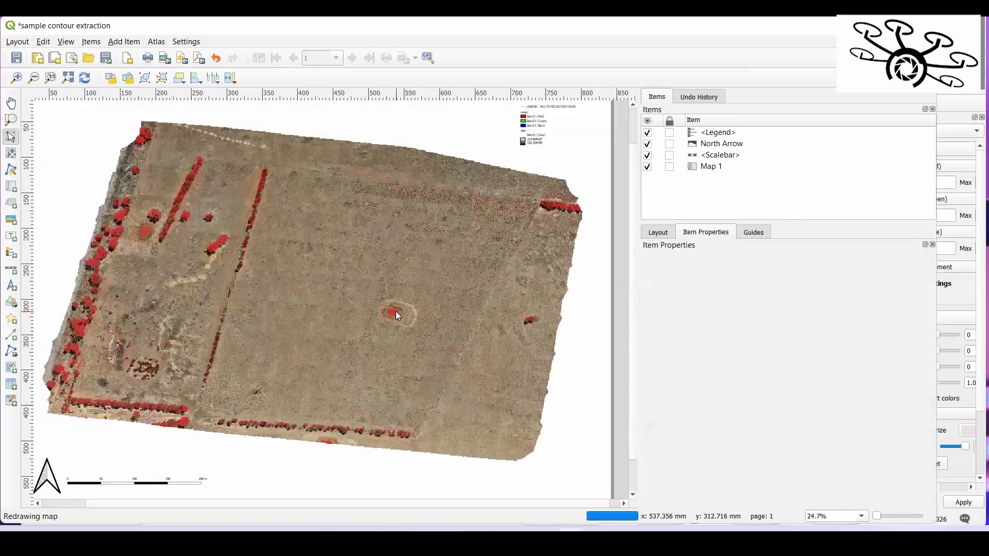
scroll(396, 313, "up", 2)
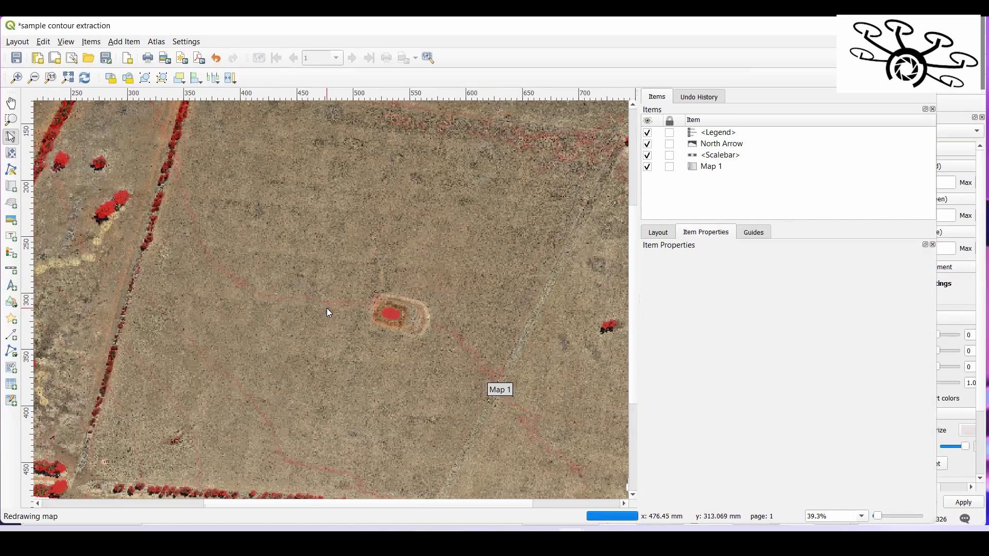
scroll(327, 309, "down", 1)
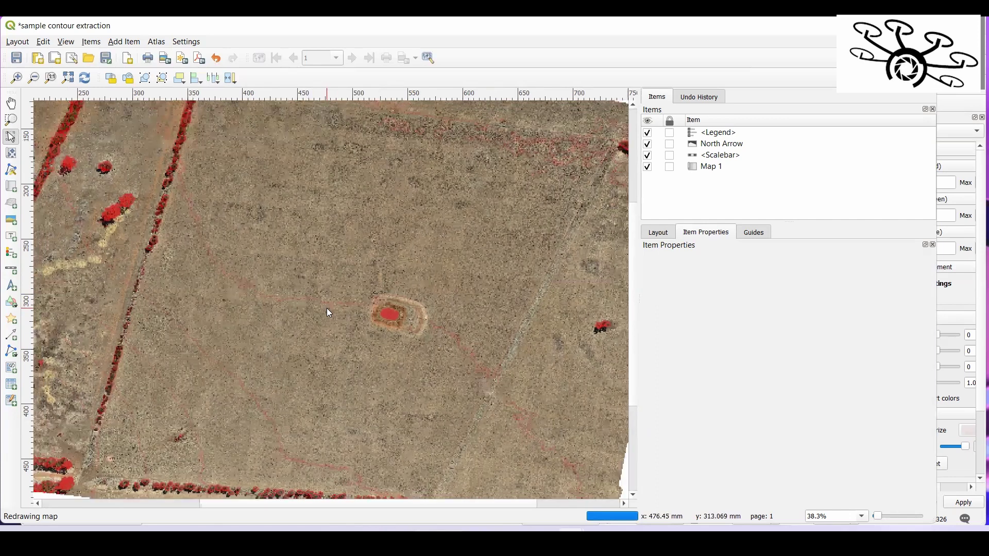
scroll(327, 308, "down", 4)
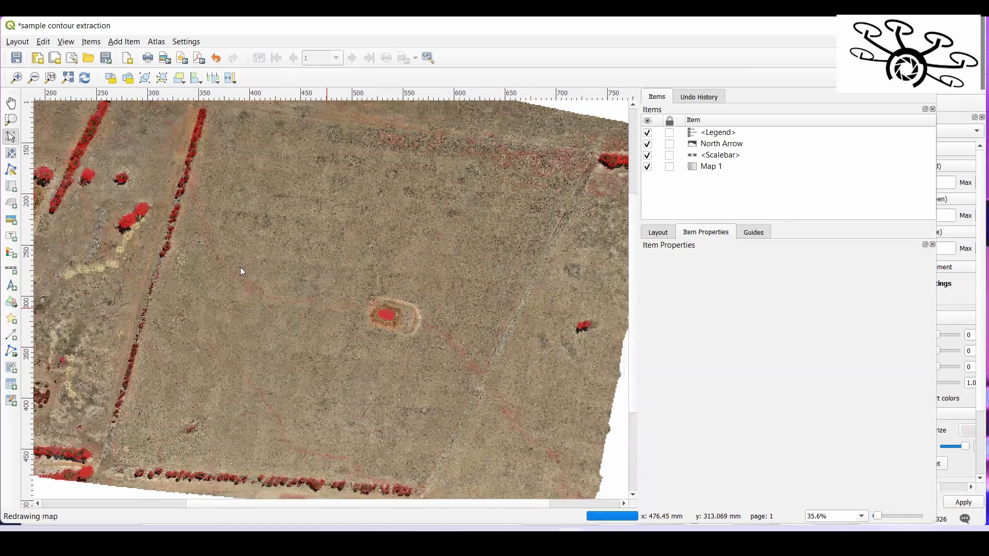
scroll(318, 297, "down", 6)
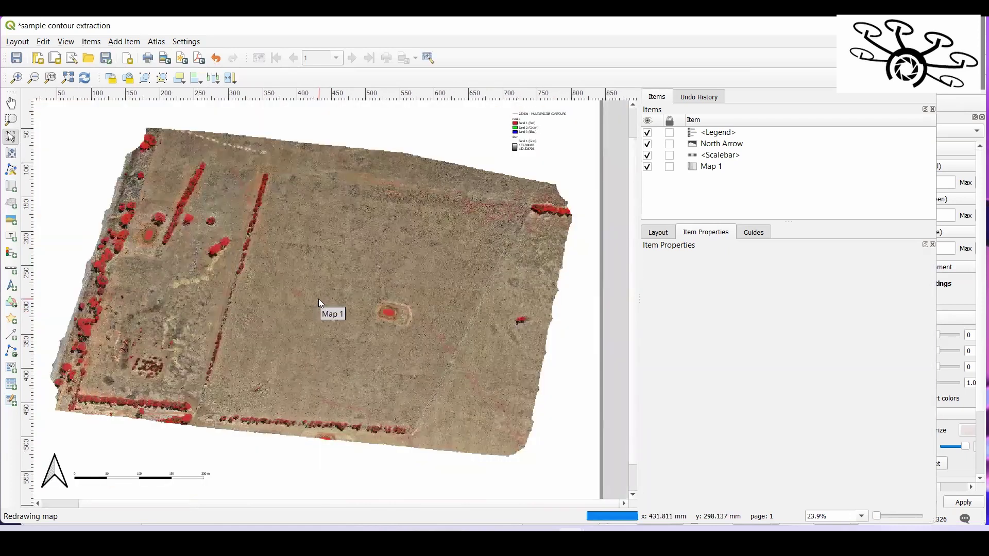
In the main QGIS window, set the contours layer's line width to 0.7 mm.
key("super+Tab")
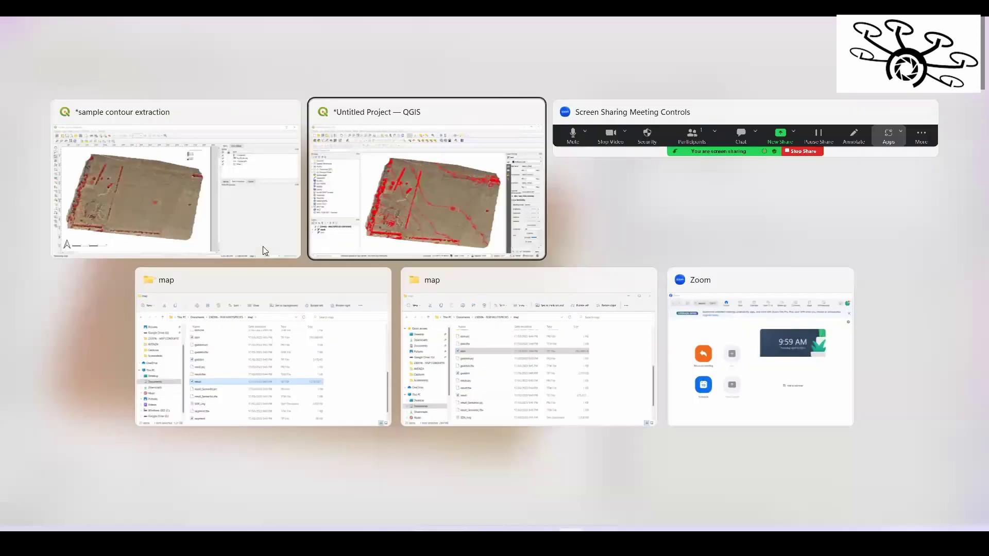
left_click(384, 221)
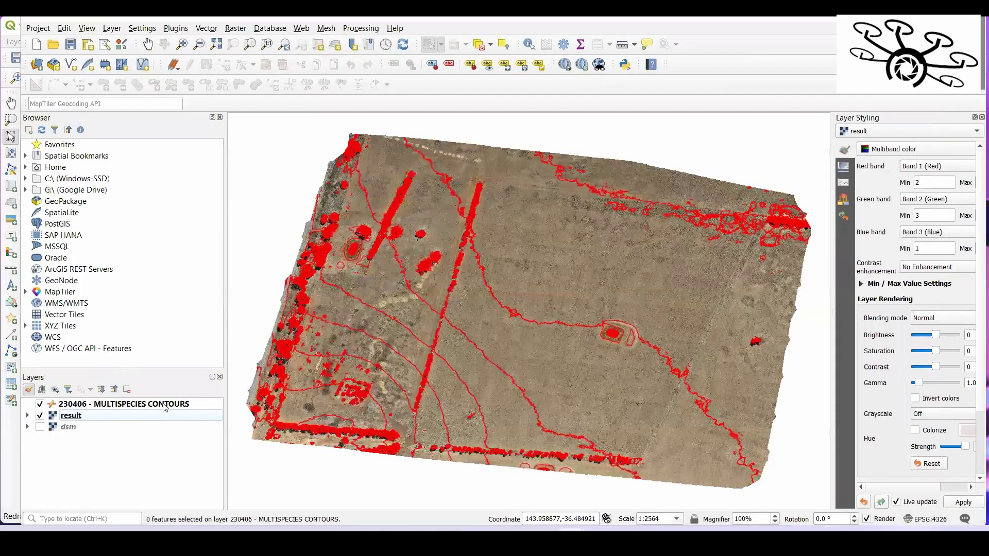
left_click(165, 406)
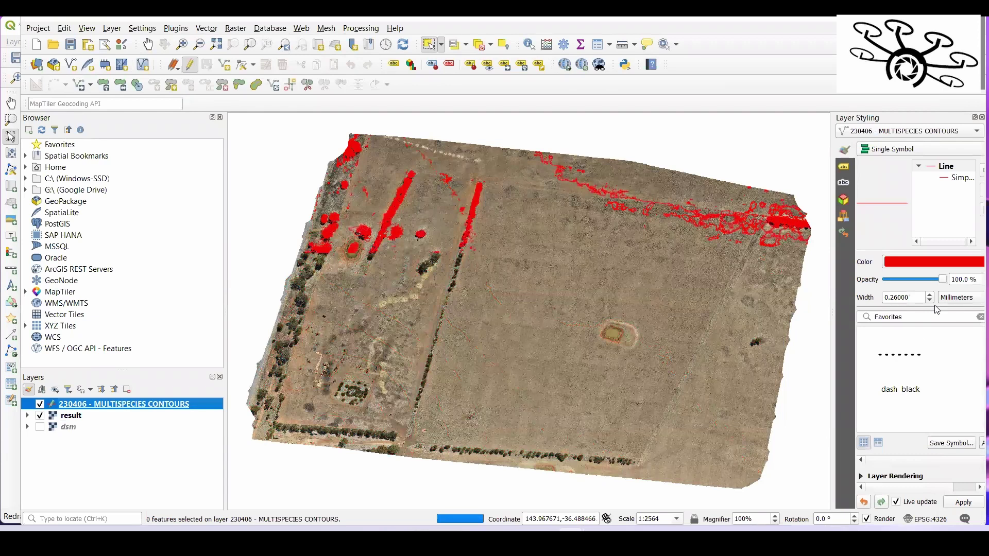
left_click_drag(922, 298, 864, 300)
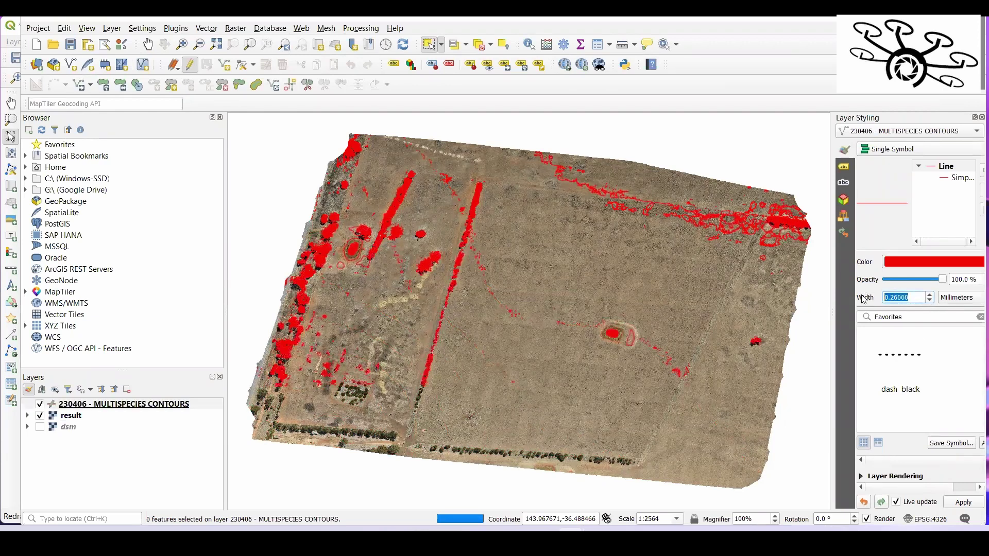
type("0.7")
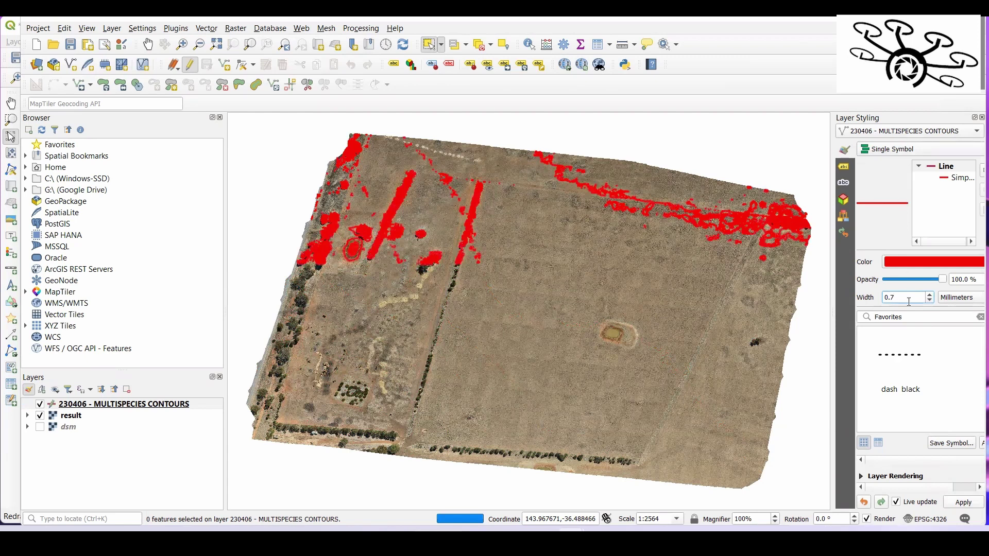
left_click(954, 506)
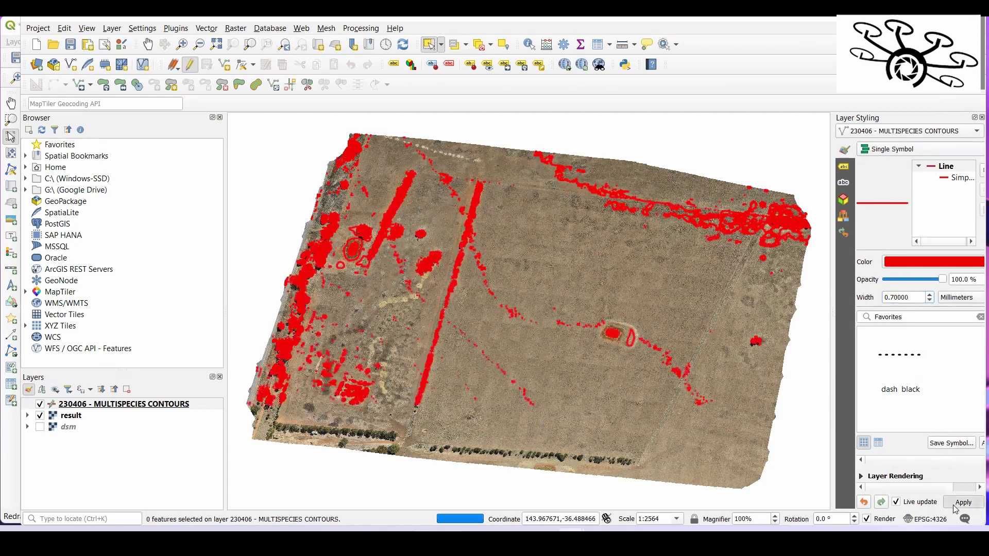
Open and close the contours layer properties, then bring the print layout window forward.
right_click(117, 407)
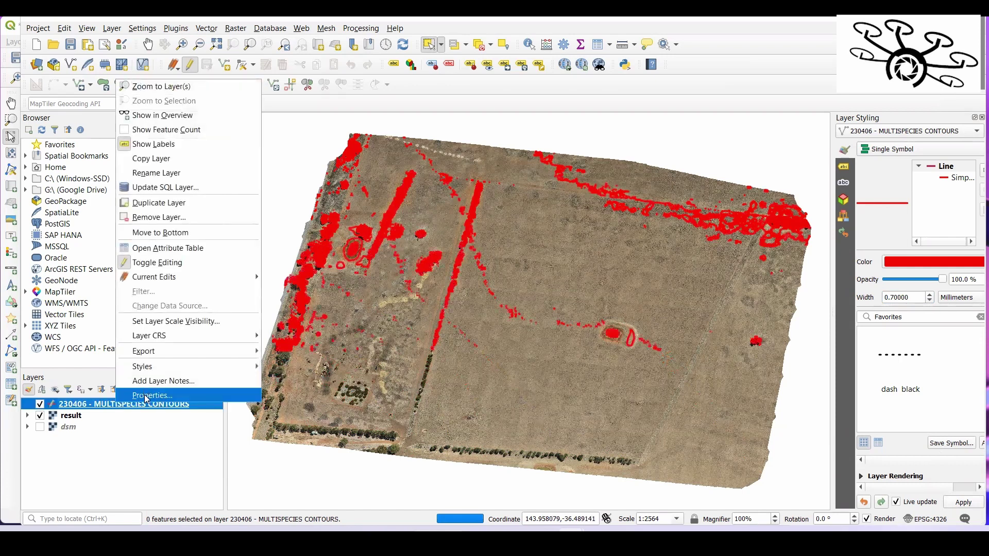
left_click(147, 396)
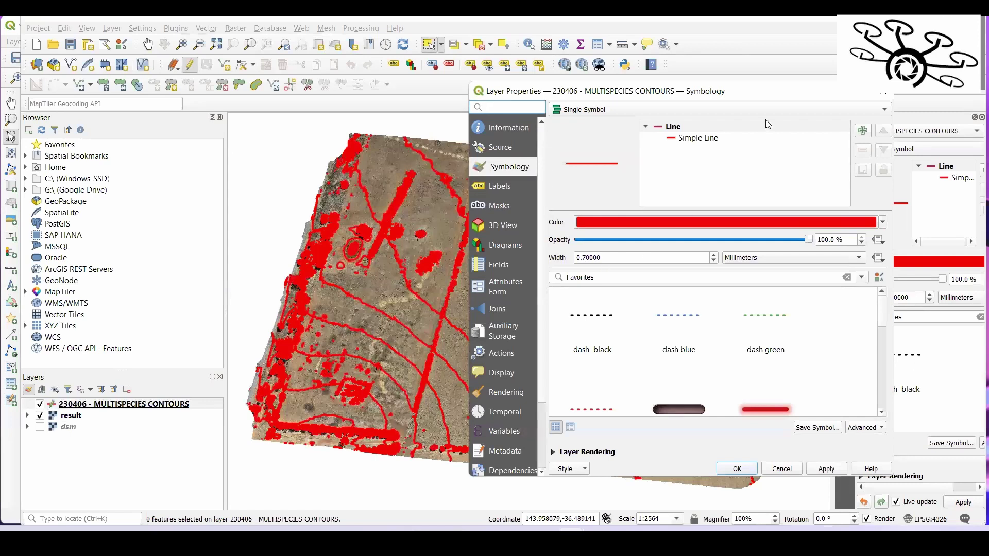
left_click_drag(741, 85, 678, 102)
left_click(883, 108)
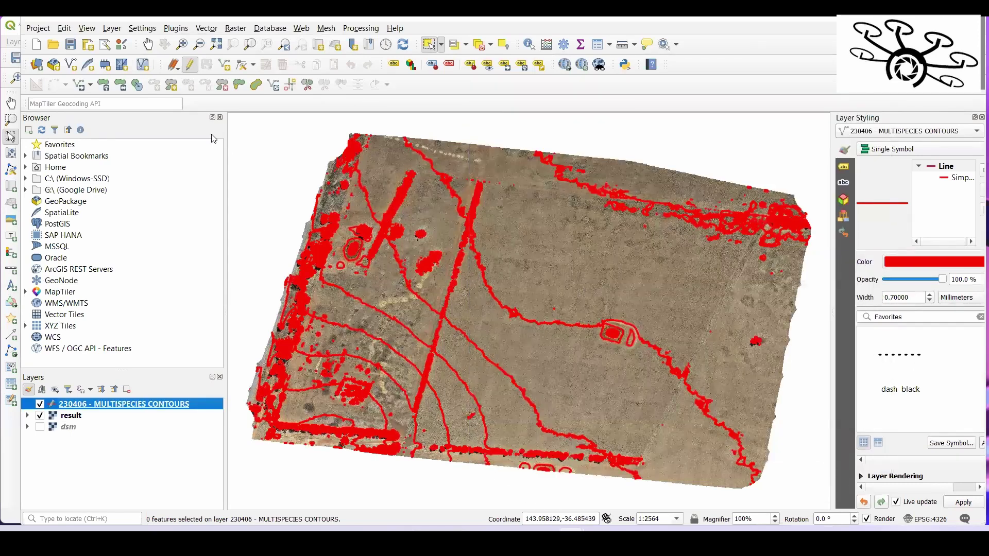
left_click(9, 27)
left_click(10, 27)
Redraw Map 1's preview and zoom in to check the thicker red contours.
left_click(197, 134)
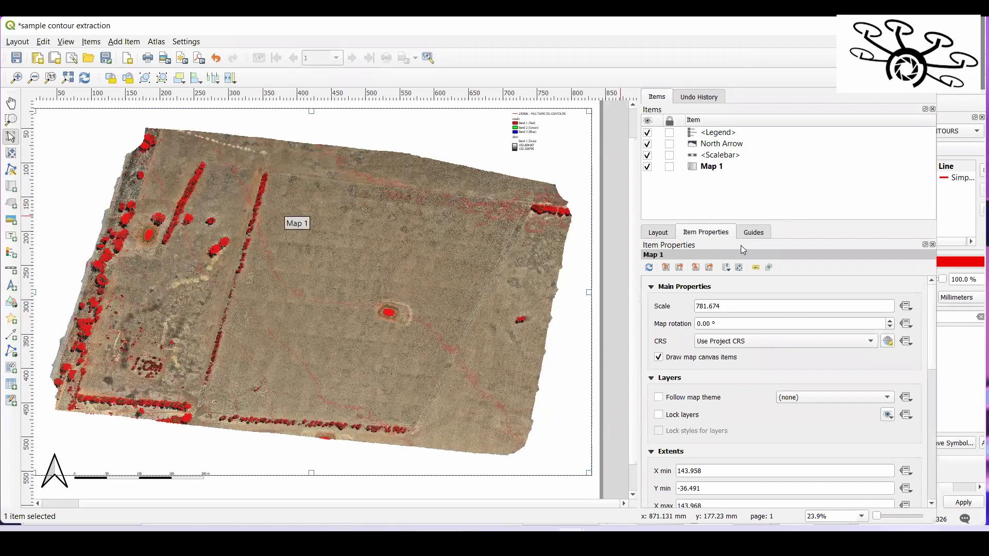
left_click(648, 269)
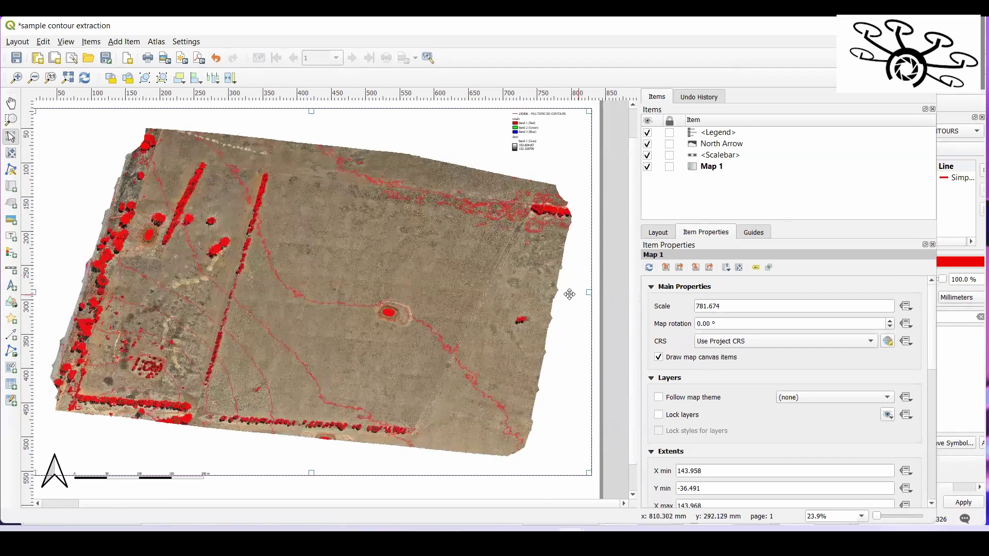
scroll(326, 316, "up", 1)
scroll(326, 316, "up", 1)
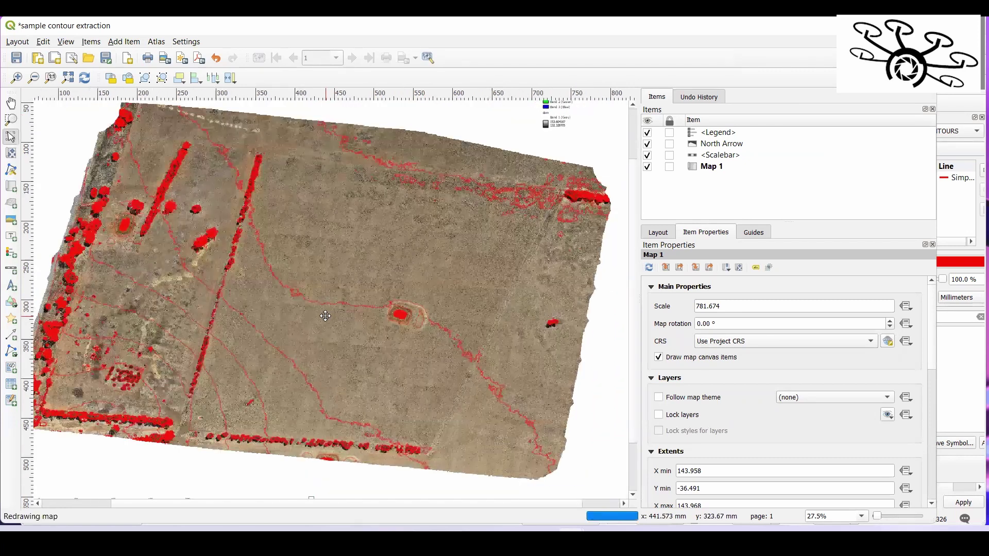
scroll(374, 298, "up", 5)
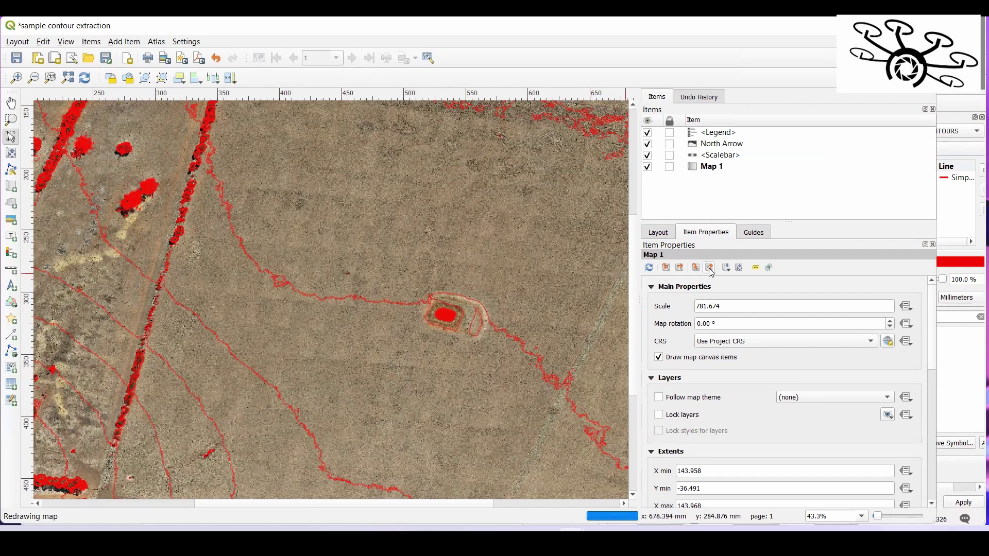
left_click(668, 233)
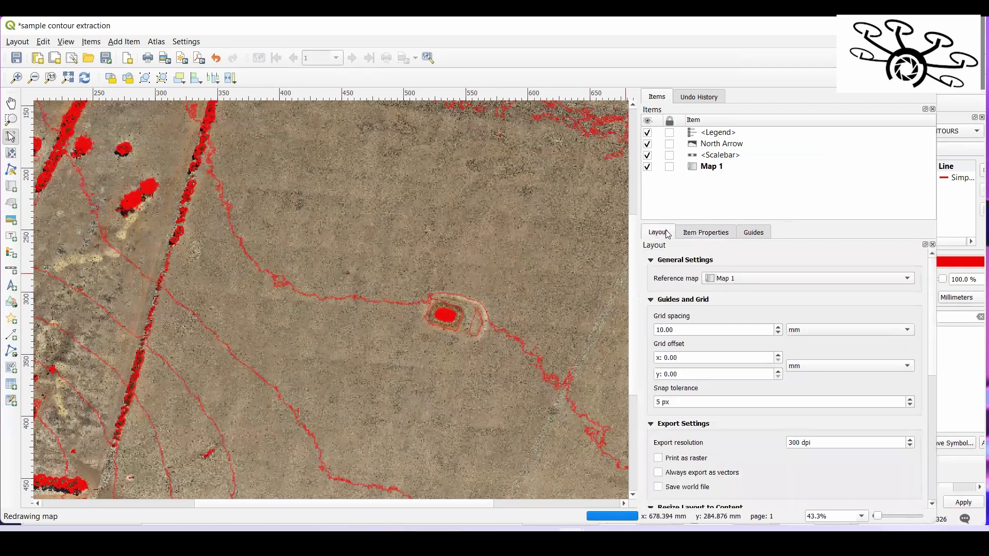
left_click(692, 233)
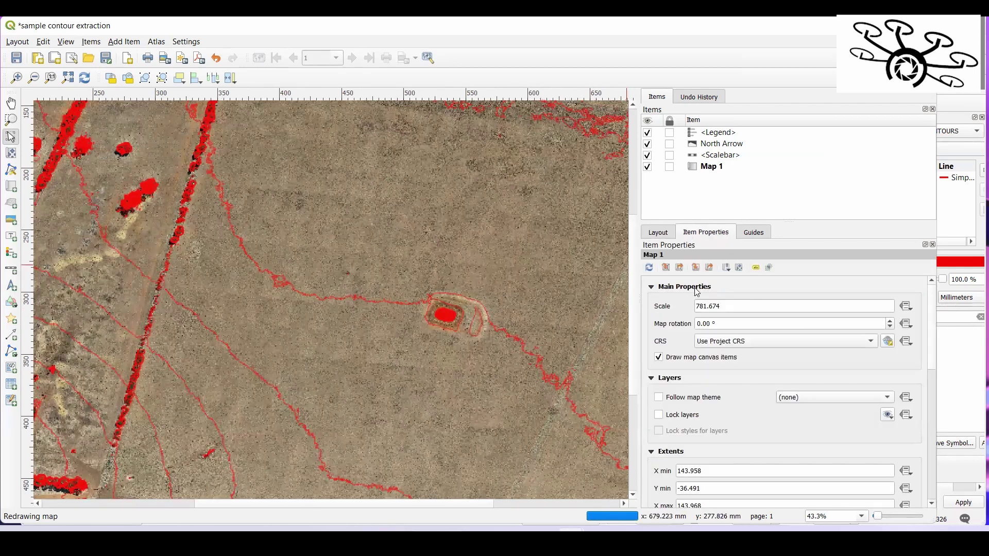
scroll(742, 453, "down", 5)
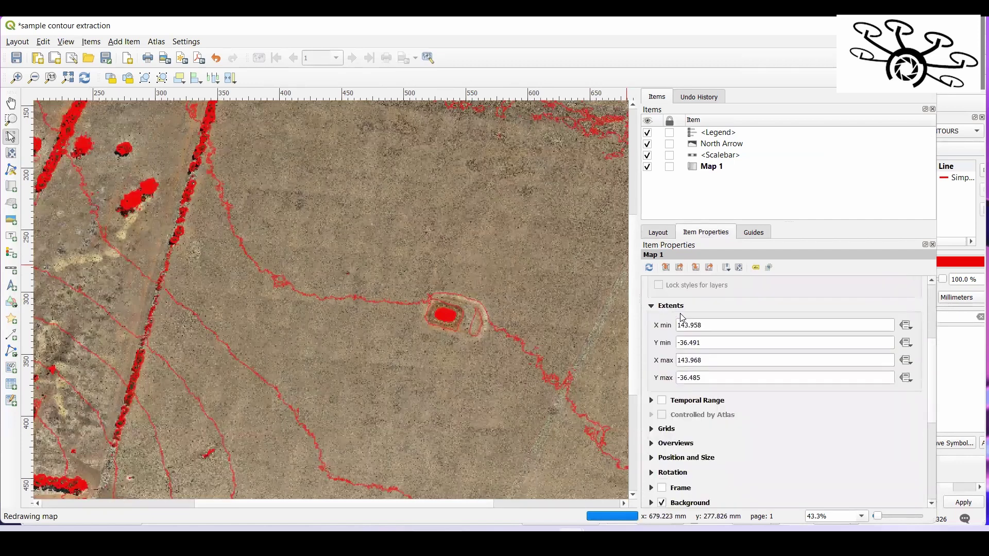
scroll(742, 453, "down", 2)
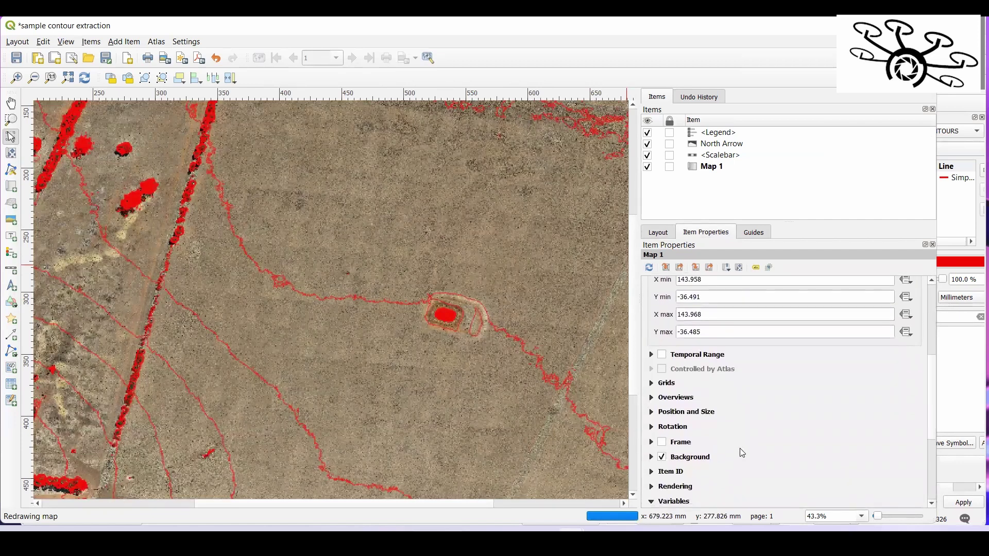
scroll(742, 452, "down", 4)
scroll(747, 425, "up", 10)
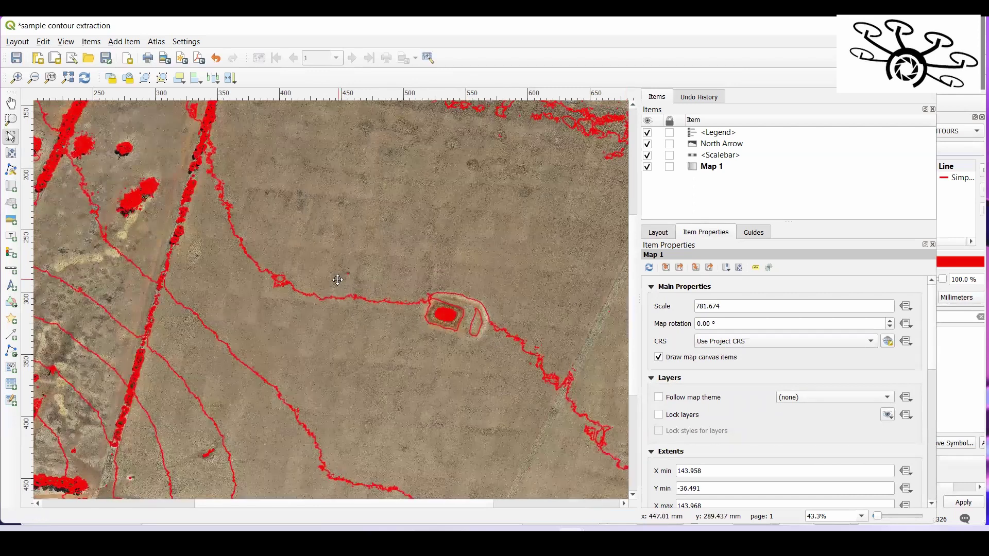
scroll(366, 312, "up", 1)
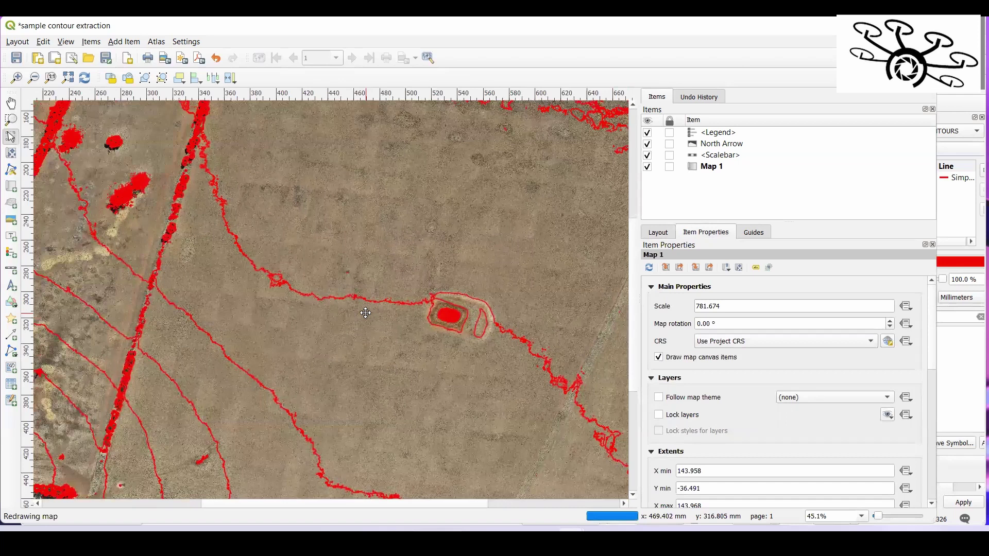
scroll(365, 312, "up", 1)
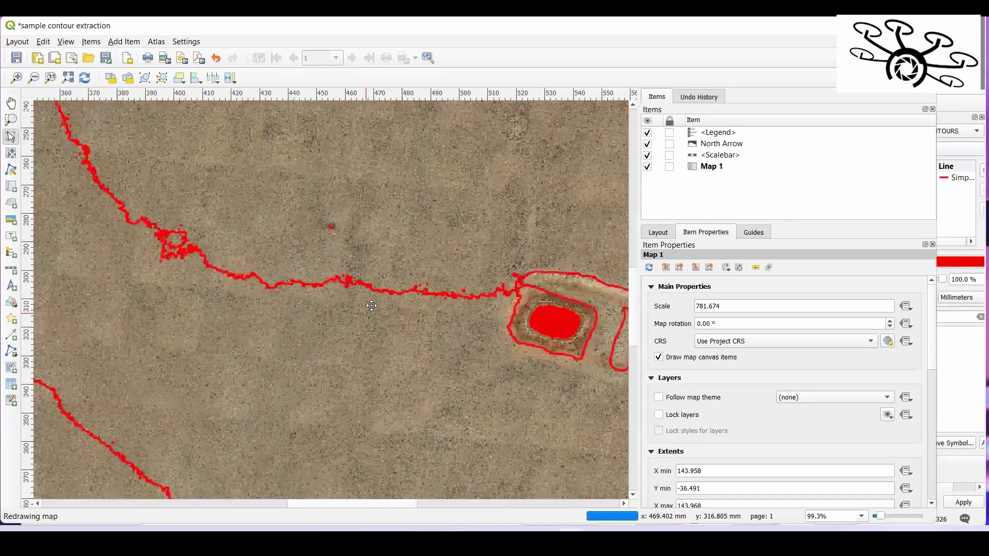
scroll(379, 298, "down", 1)
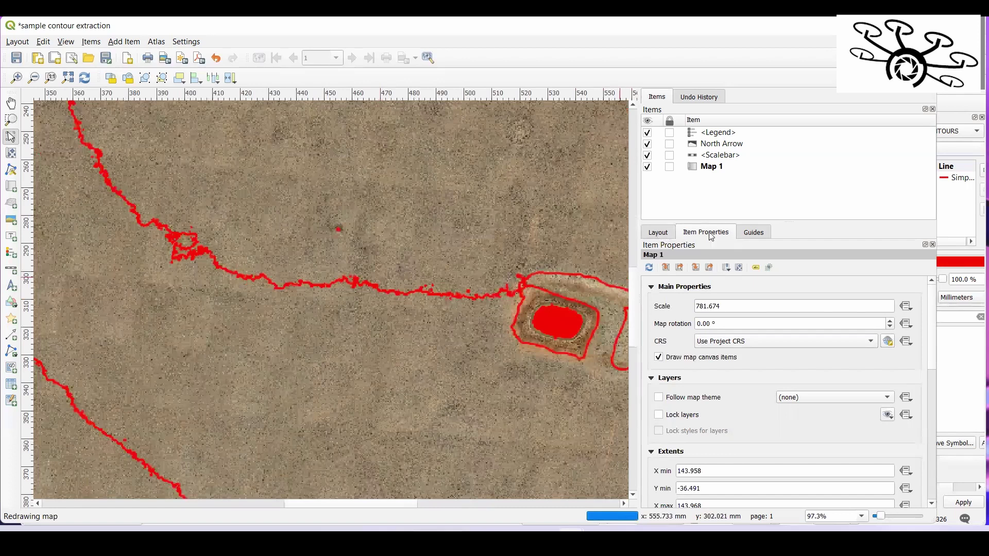
left_click(756, 269)
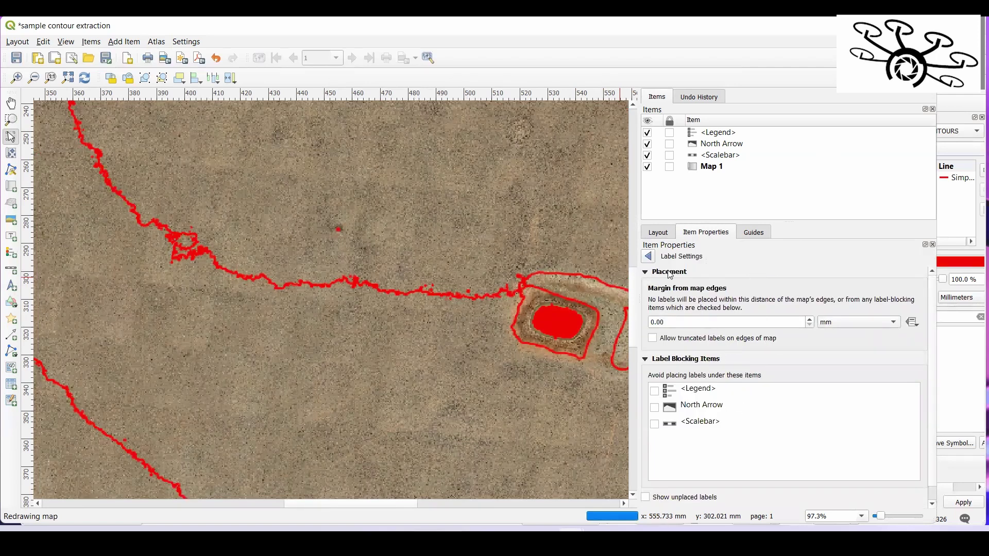
left_click(647, 273)
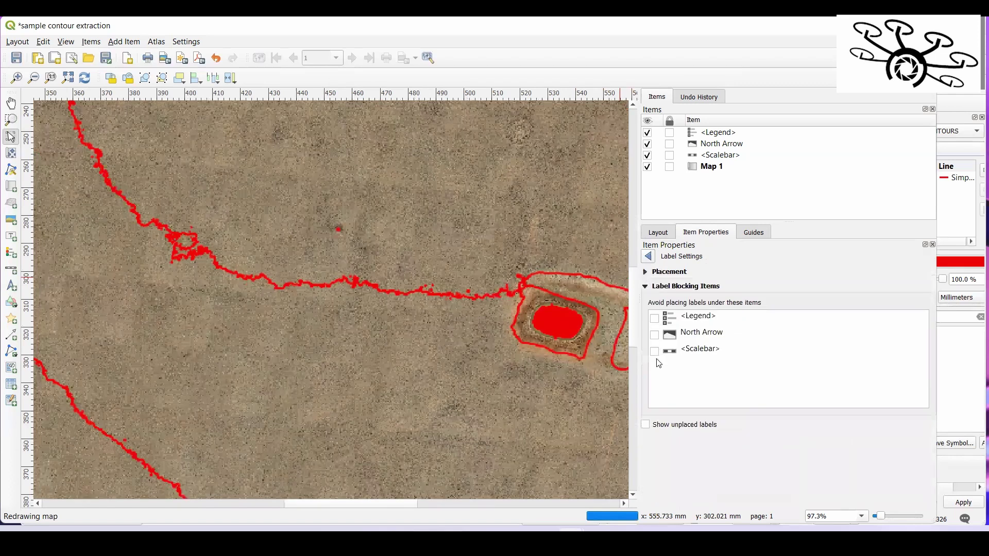
left_click(647, 287)
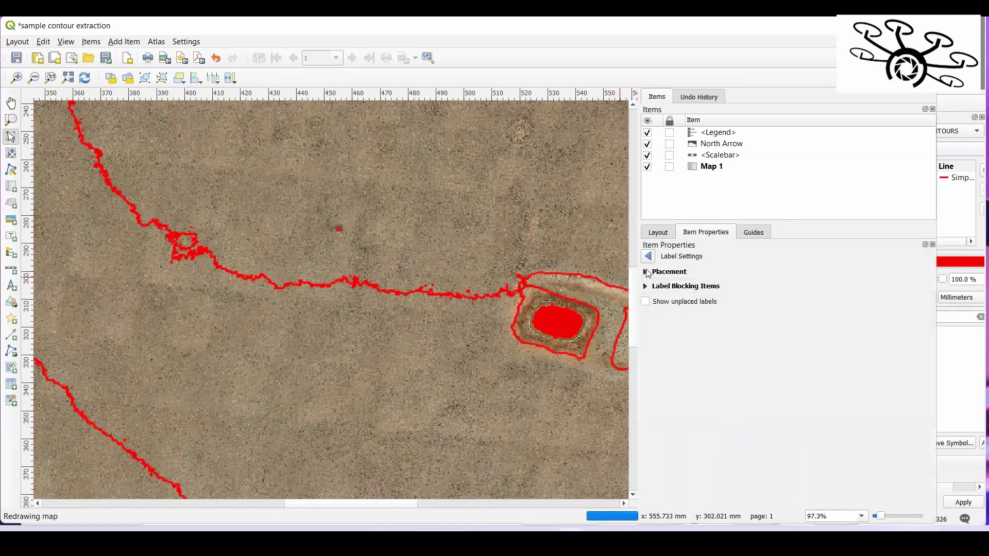
left_click(646, 272)
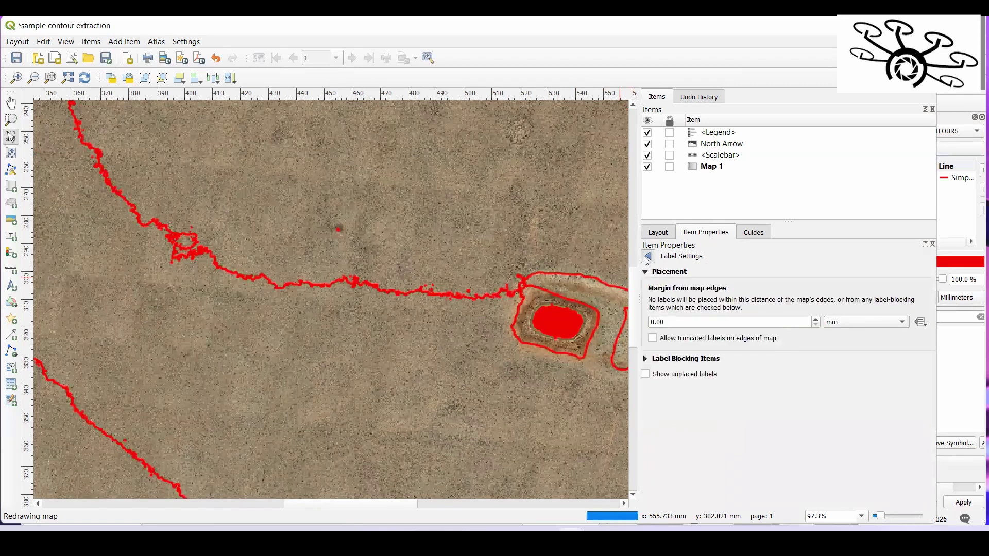
left_click(647, 257)
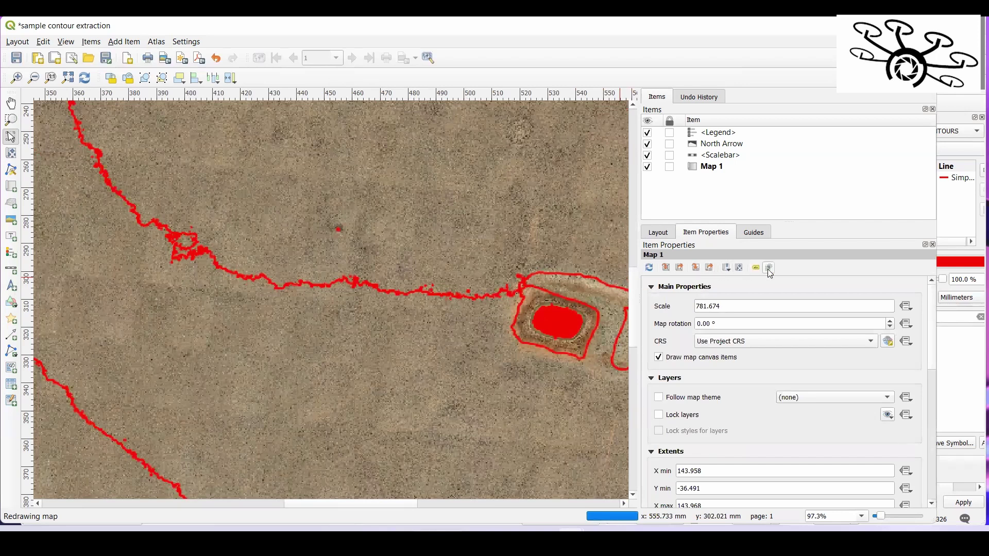
left_click(757, 232)
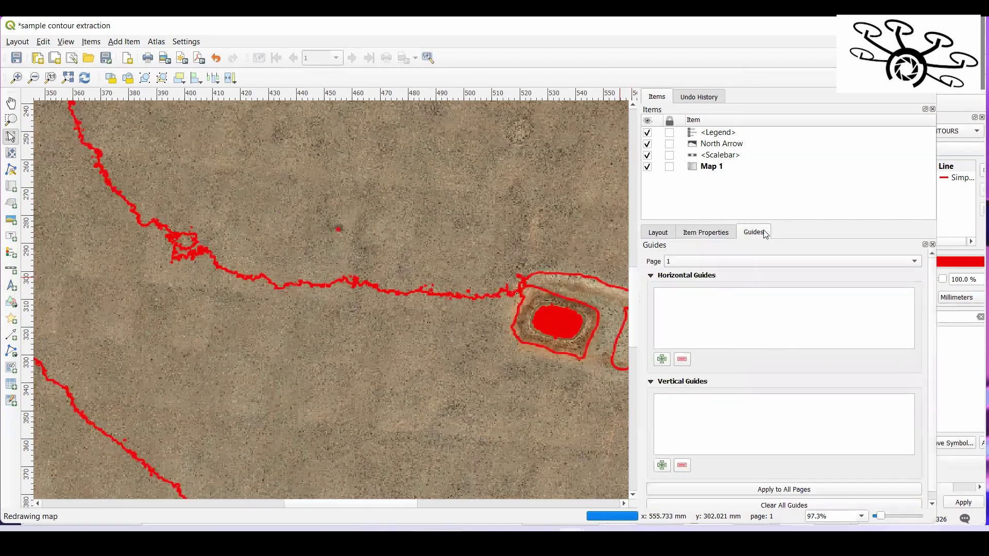
left_click(658, 235)
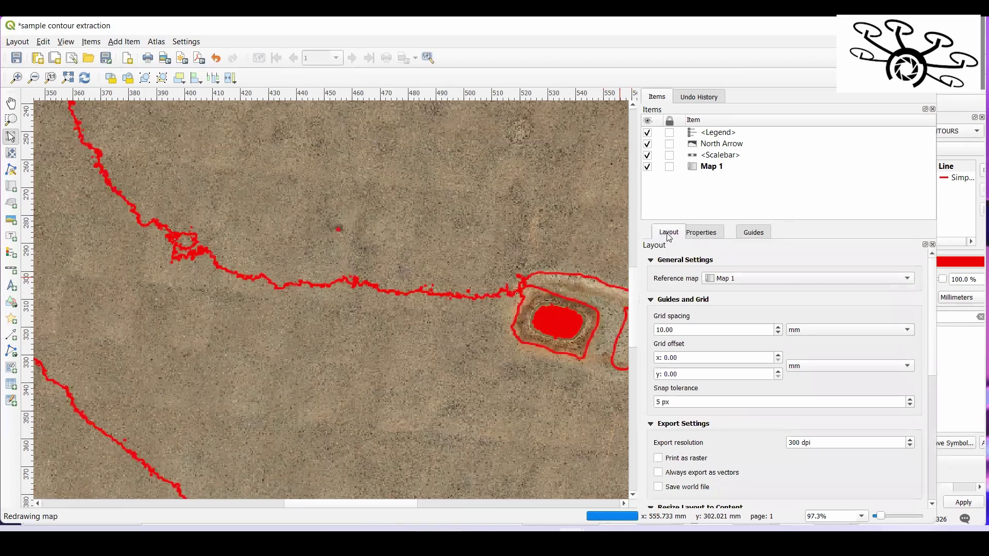
left_click(693, 235)
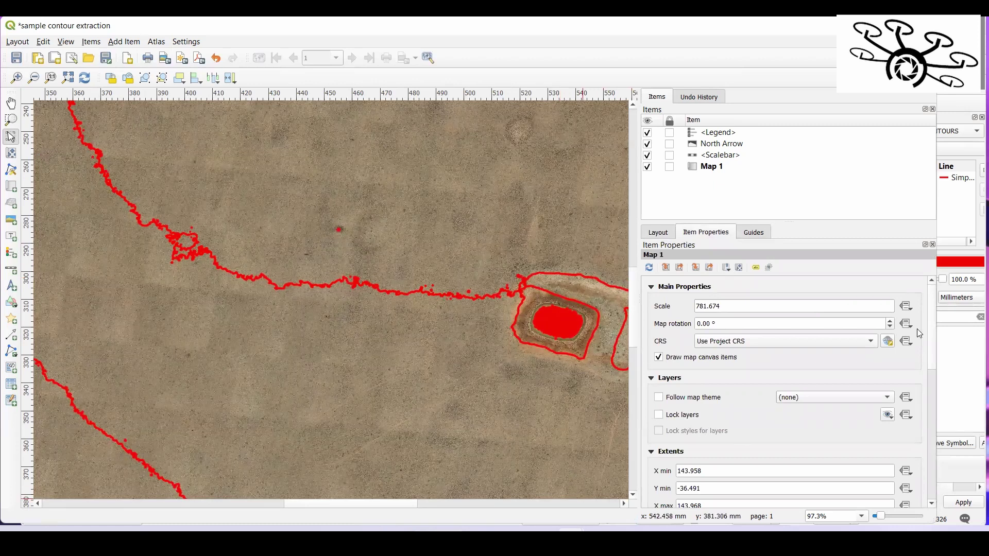
Label the contours from the ELEV field at size 100, measured in points.
left_click(952, 344)
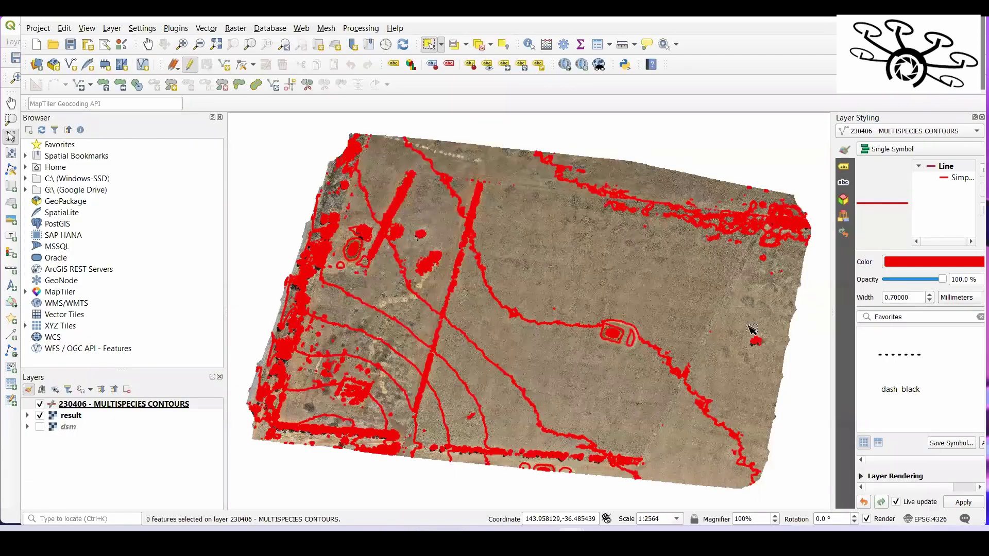
left_click(844, 167)
double_click(912, 275)
type("100")
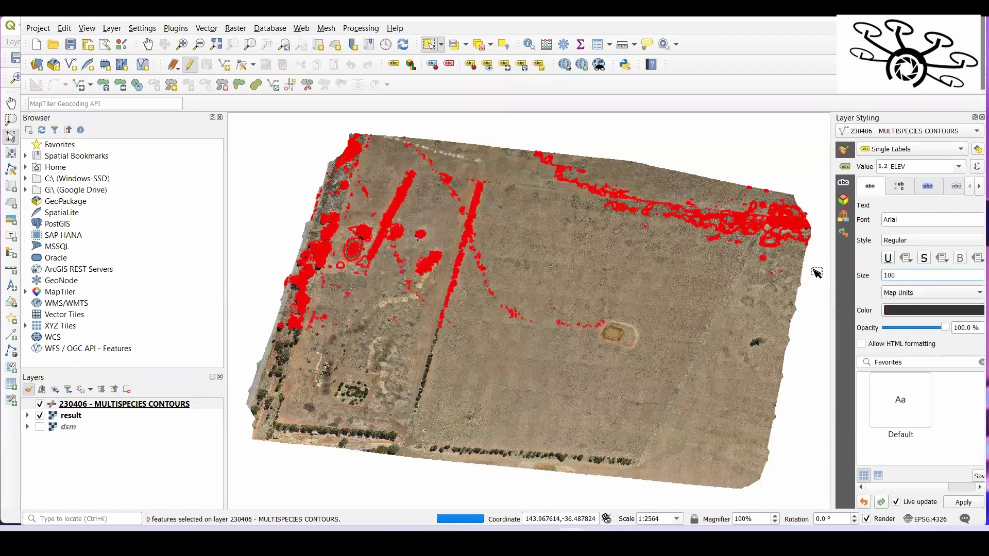
left_click(961, 168)
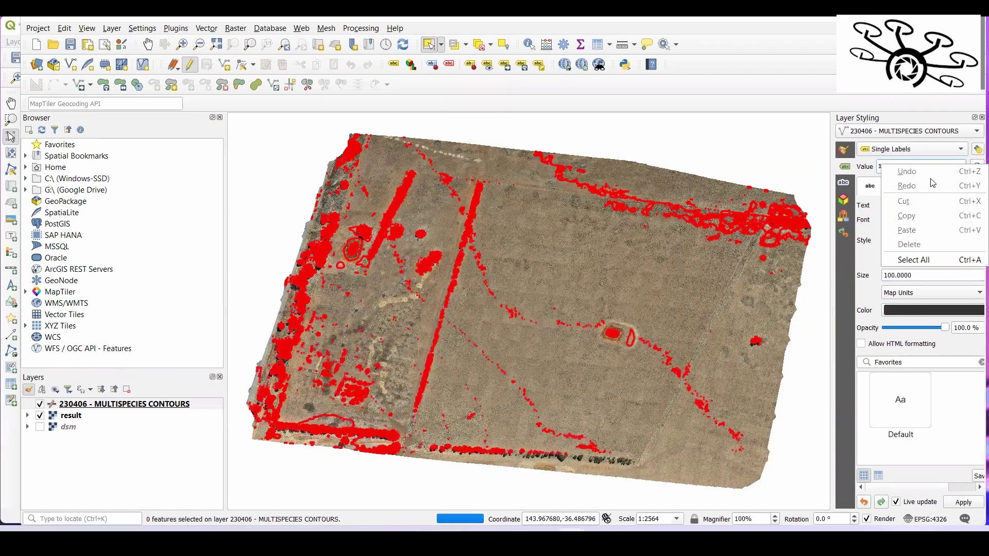
left_click(917, 167)
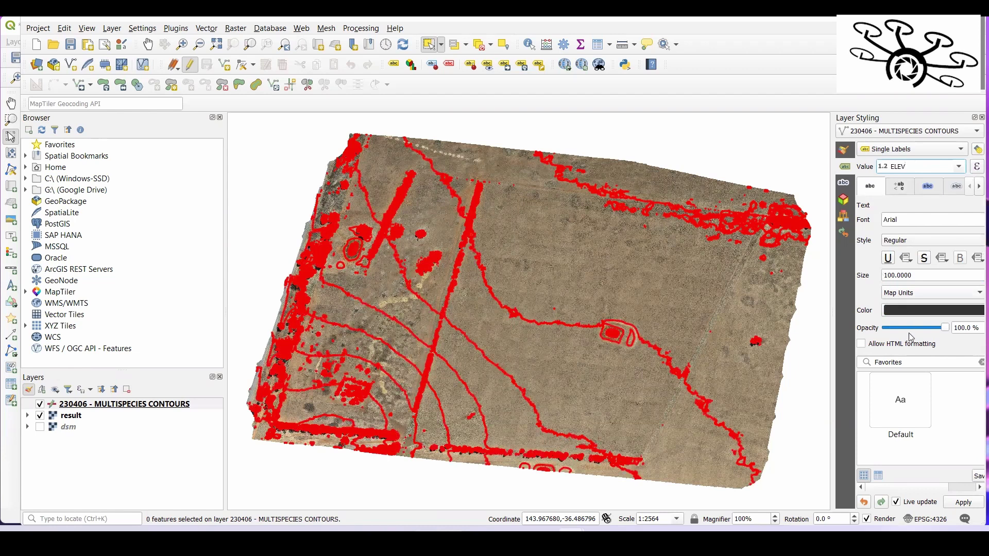
left_click(958, 507)
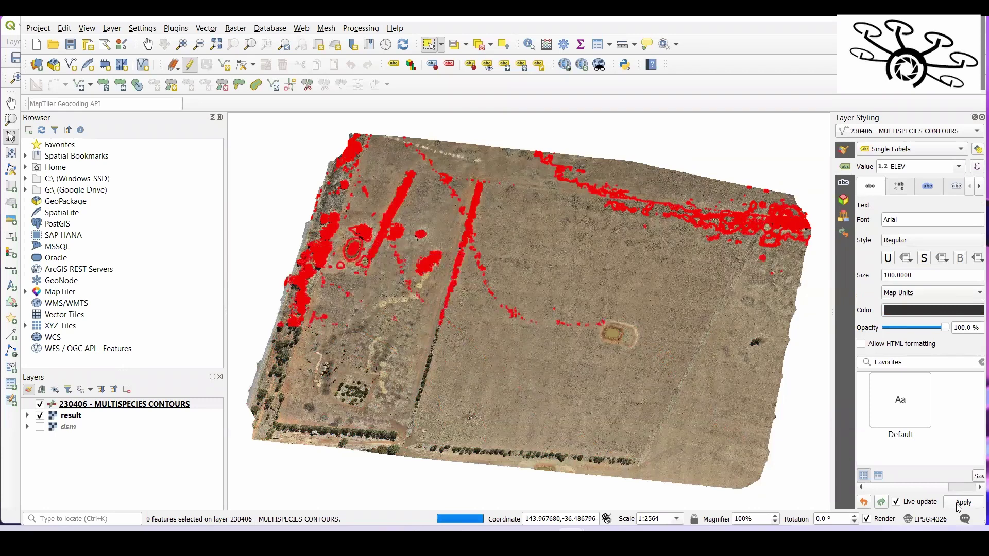
left_click(922, 291)
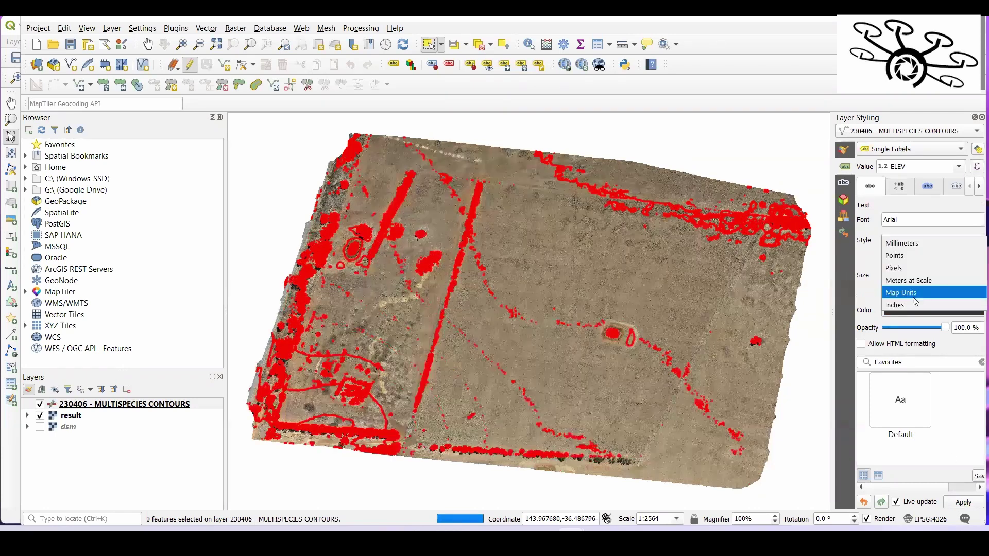
left_click(919, 255)
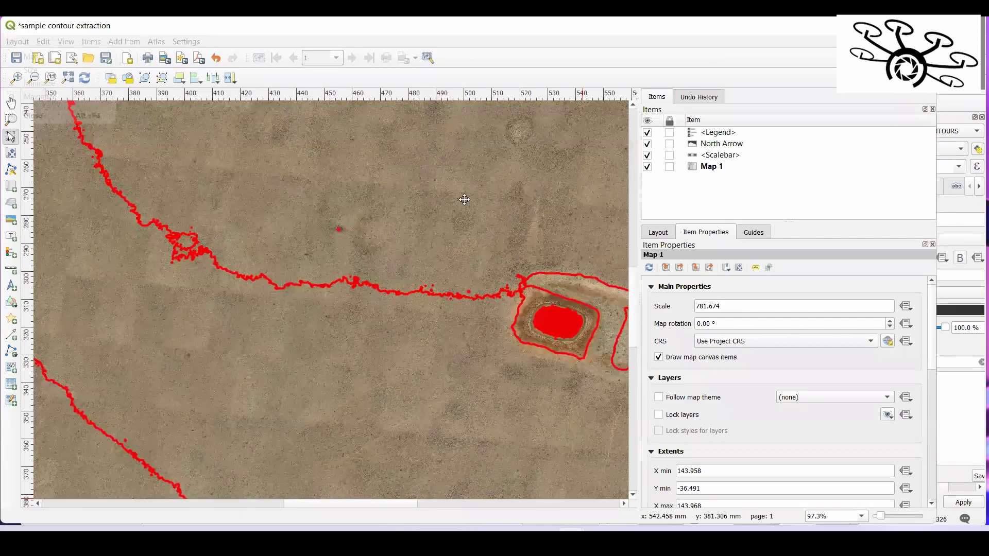
Redraw the layout map to check the 100-point labels, then return to the main map window.
left_click(648, 269)
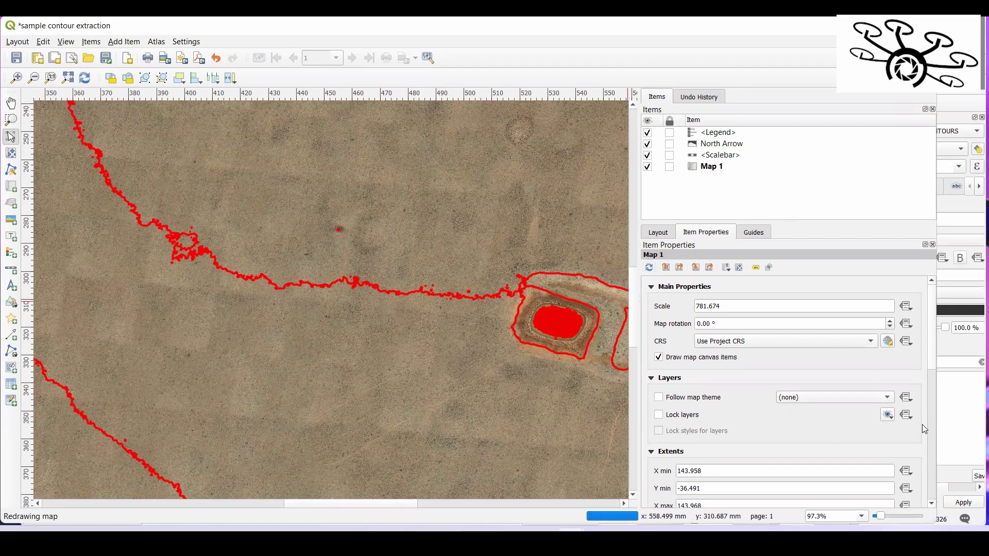
scroll(421, 348, "down", 1)
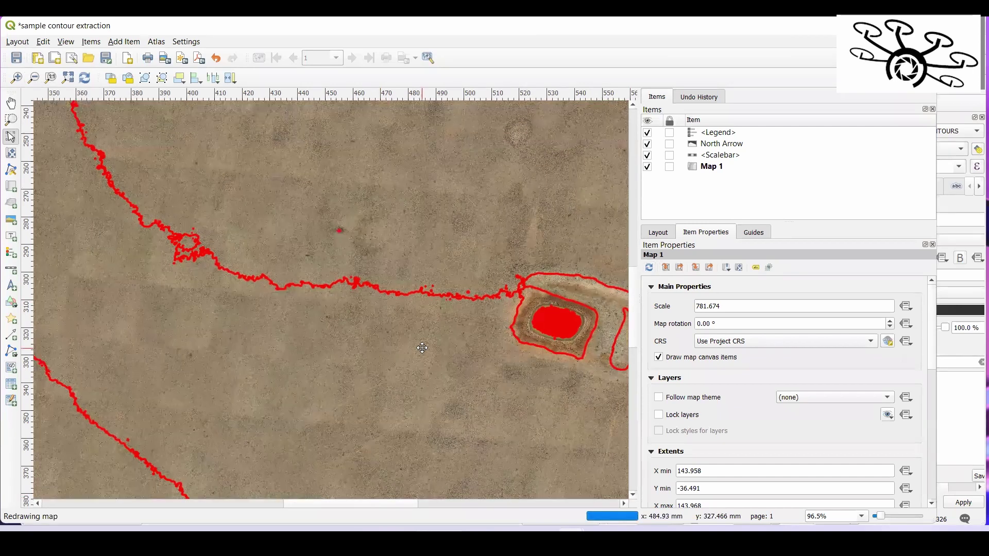
scroll(422, 348, "down", 3)
scroll(422, 348, "down", 3)
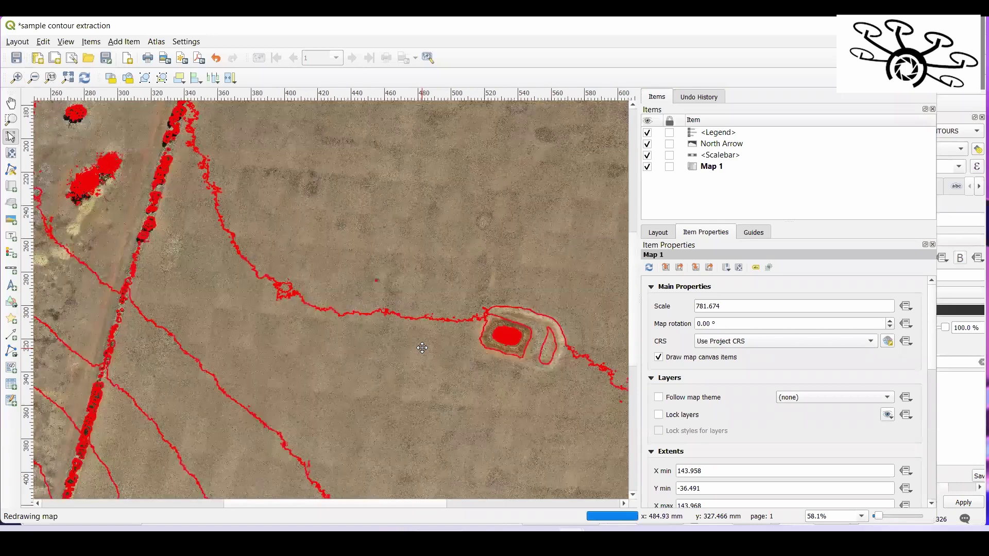
left_click(976, 410)
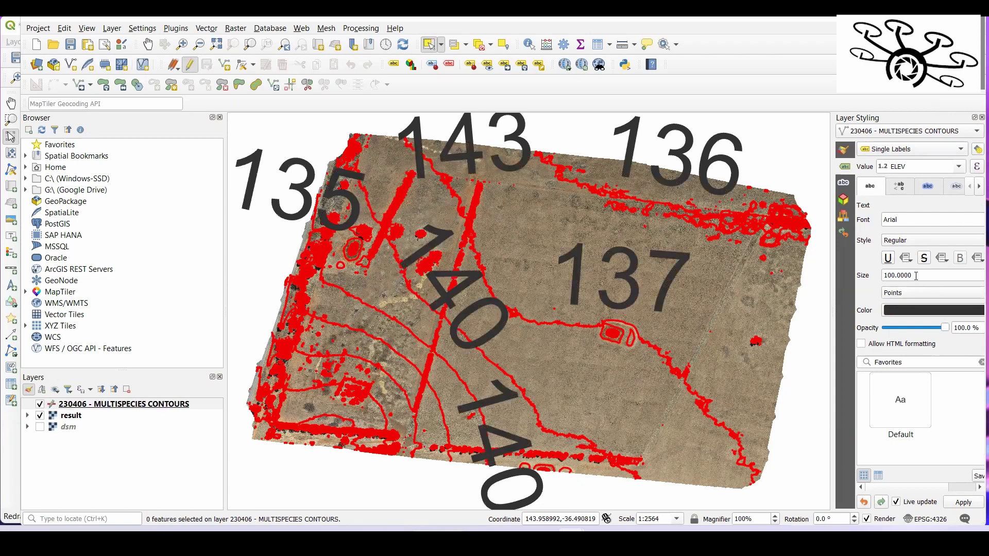
Change the contour label size from 100 to 50 points and switch to the print layout.
left_click_drag(917, 276, 867, 276)
type("50")
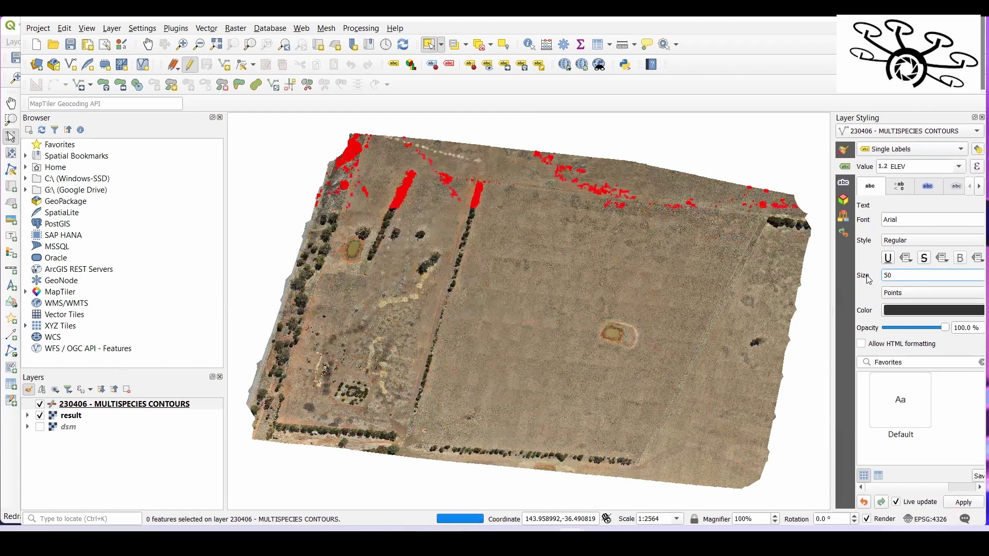
left_click(875, 301)
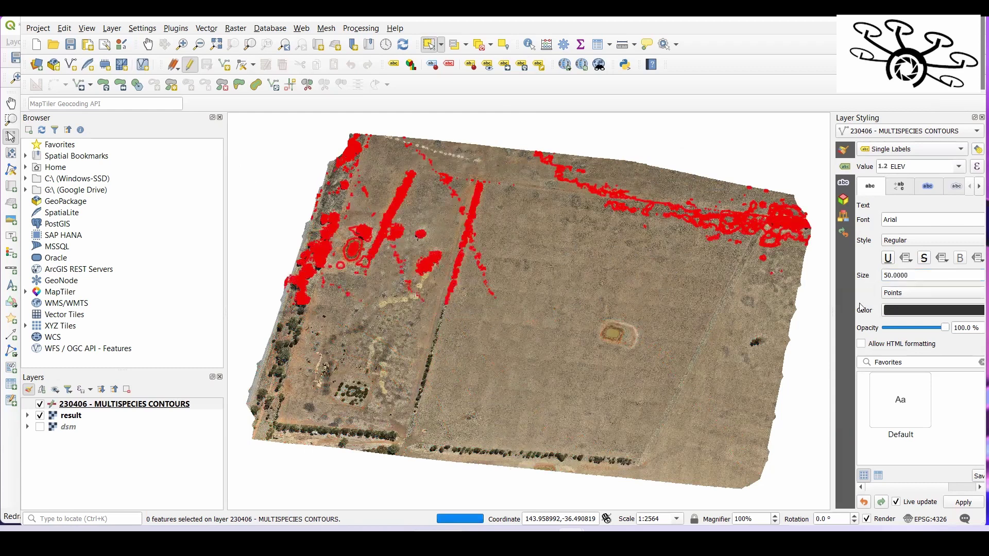
left_click(10, 26)
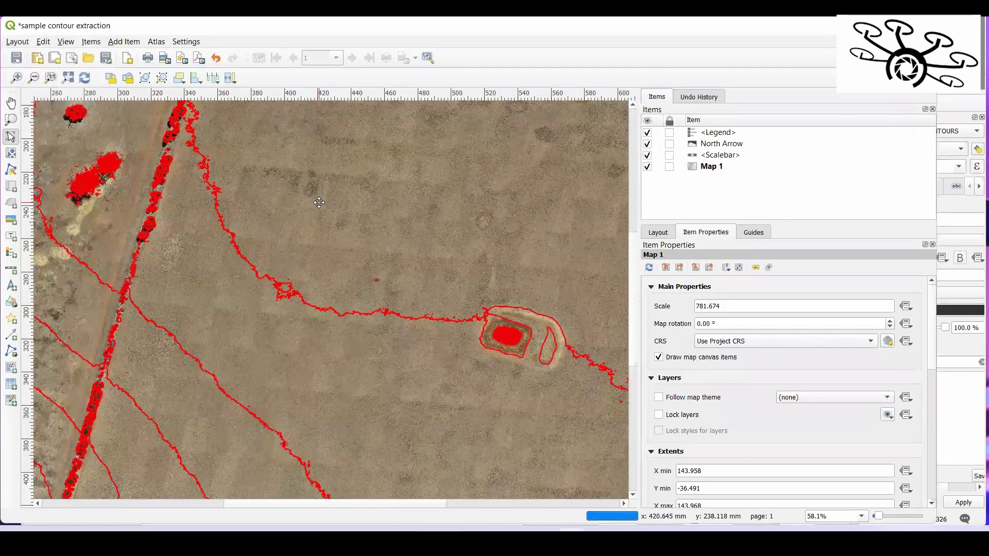
Redraw Map 1, shift it slightly right and down on the page, then return to the main window.
left_click(649, 267)
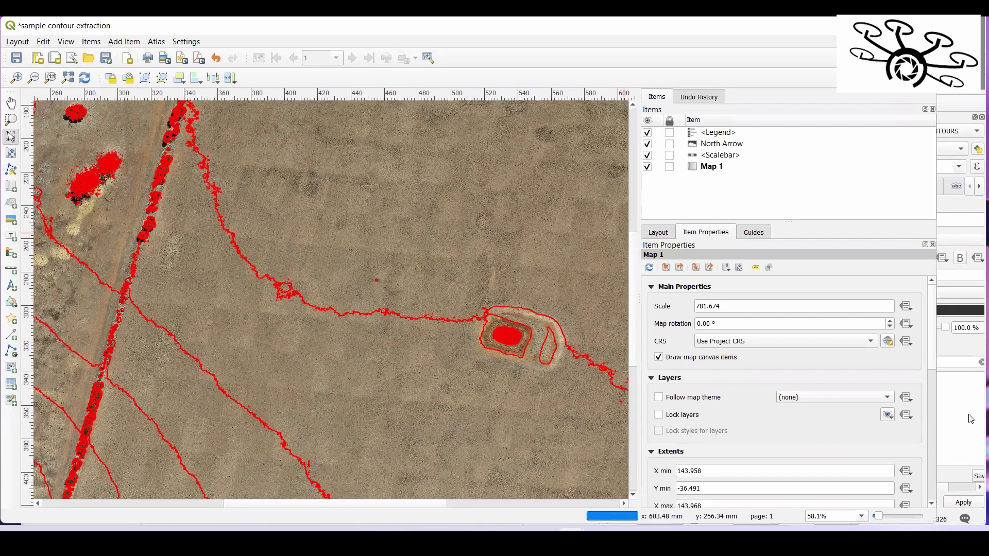
scroll(559, 382, "down", 1)
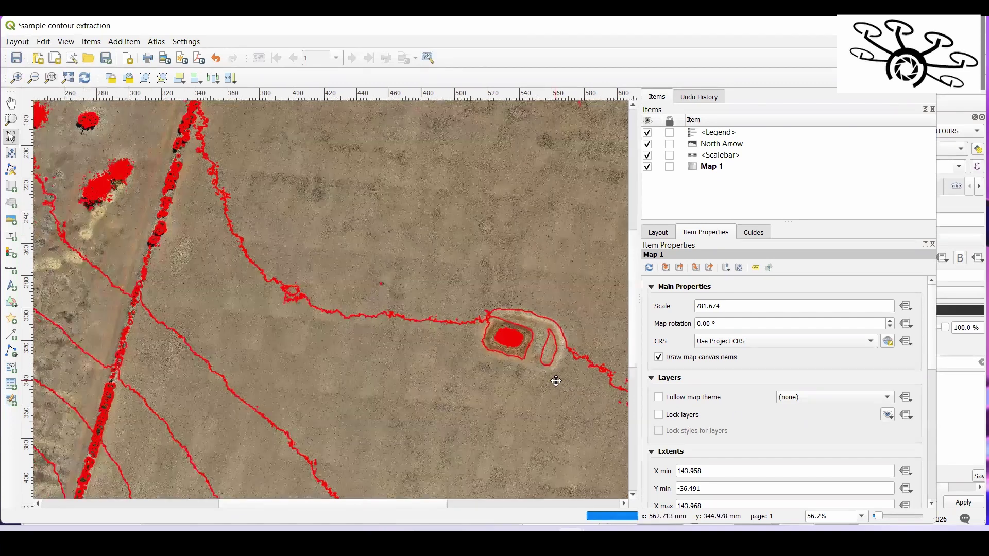
scroll(557, 381, "down", 1)
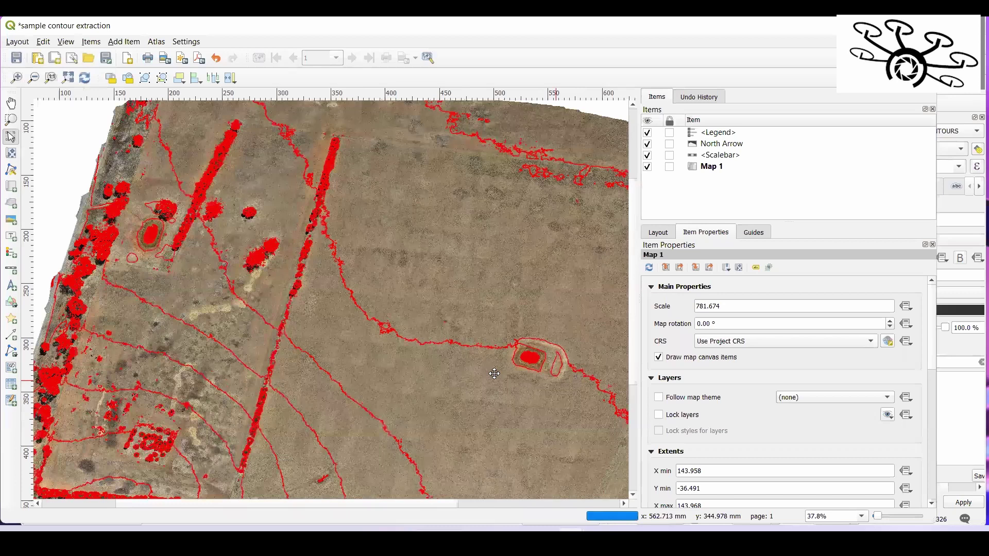
scroll(479, 355, "down", 2)
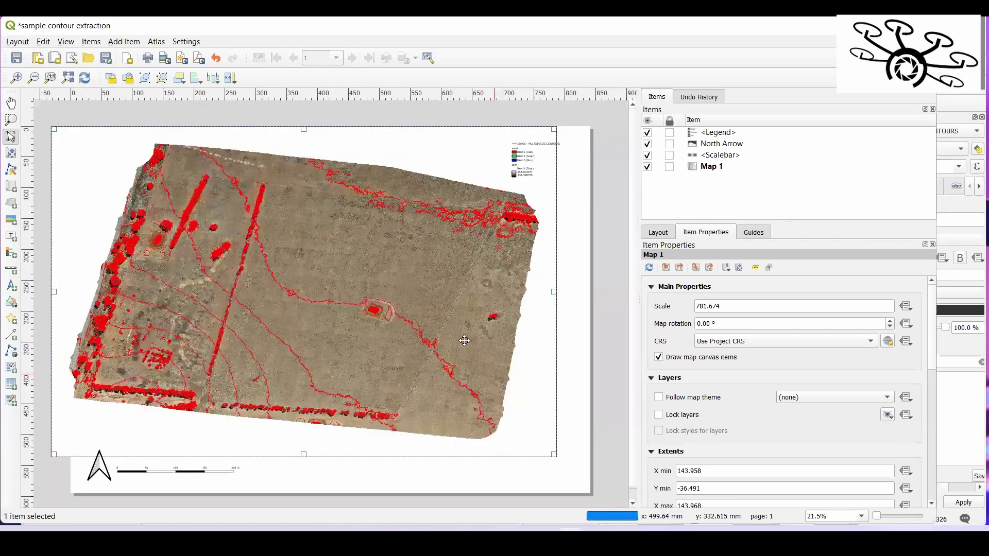
left_click_drag(469, 345, 496, 361)
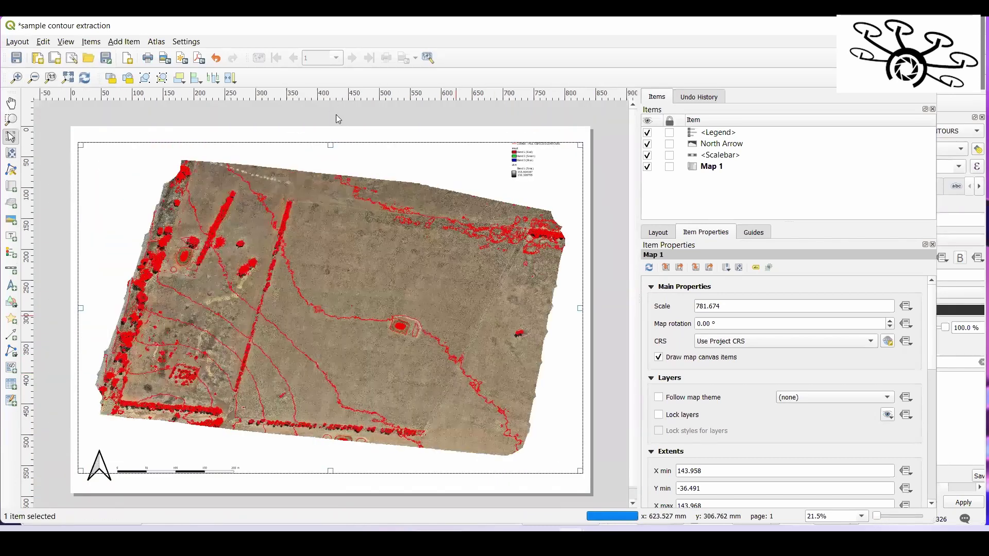
left_click(336, 119)
key("alt+Tab")
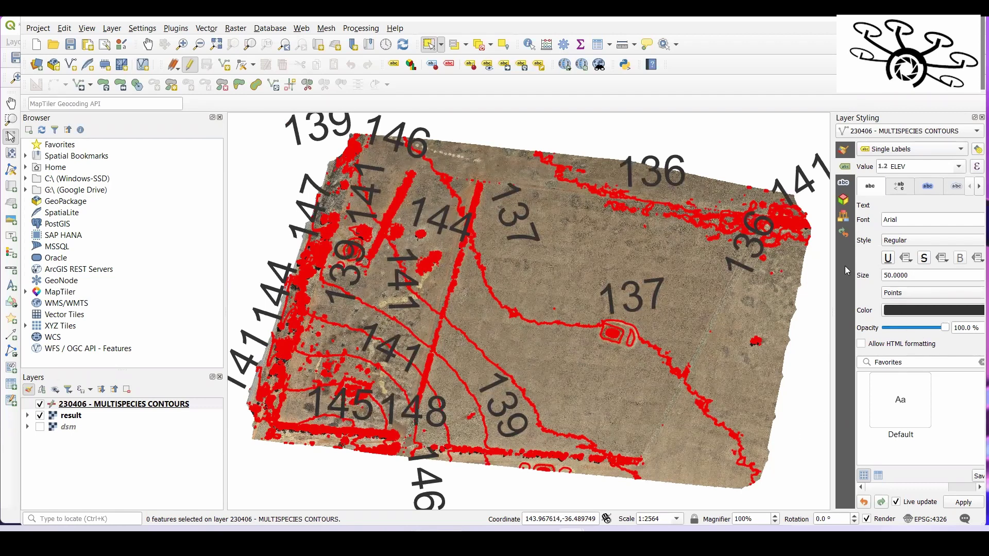
Set the contour label size to 25 points, then switch back to the print layout.
type("25")
key("Return")
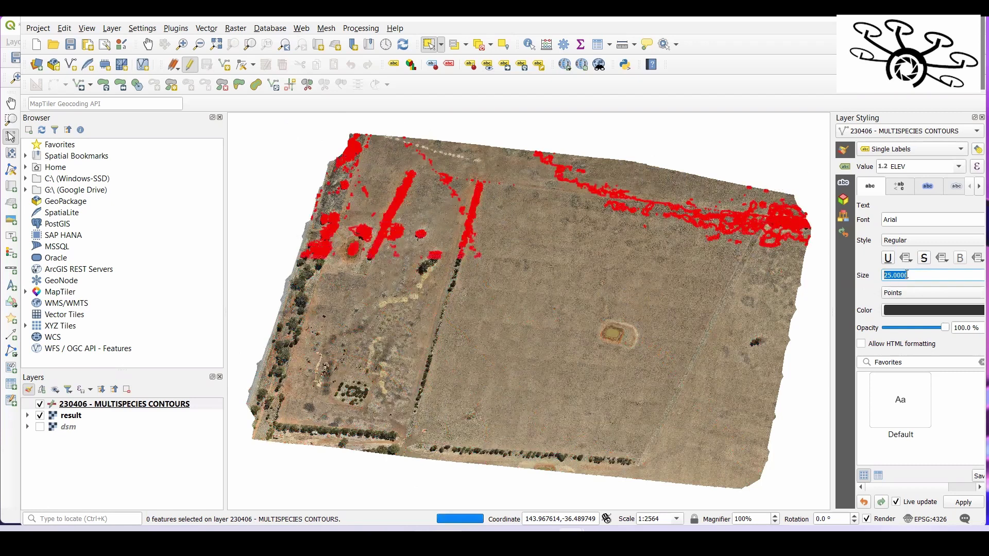
left_click(908, 274)
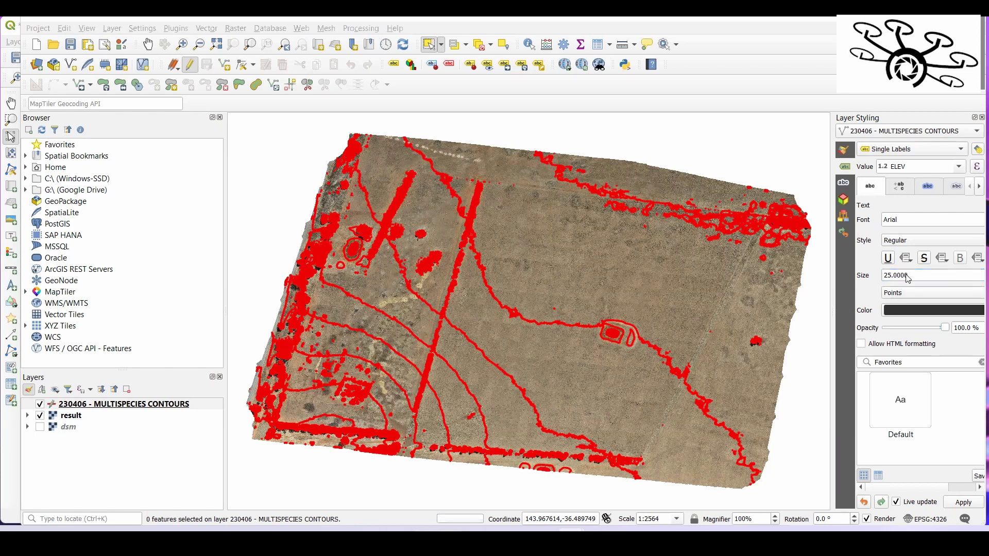
key("alt+Tab")
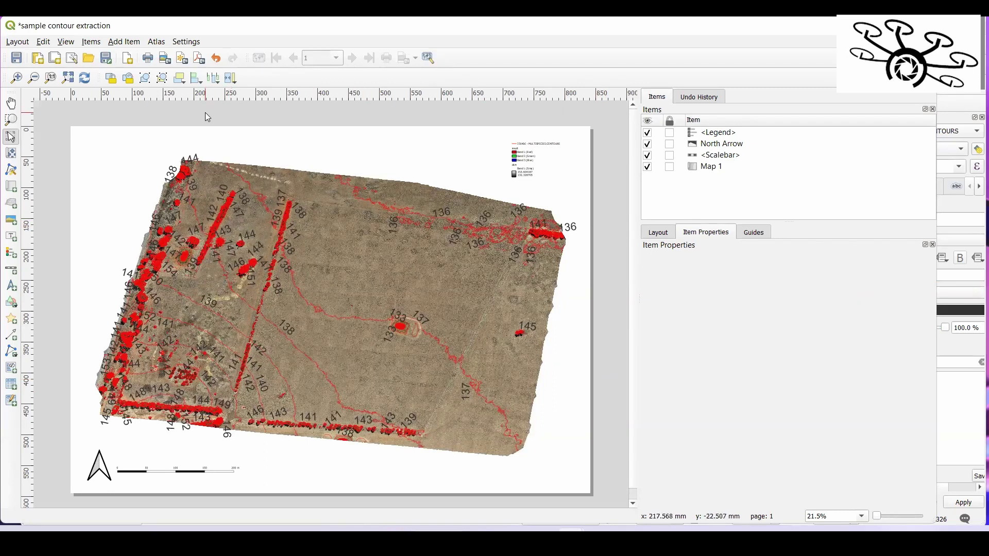
Name the PDF export '230406 MULTISPECIES CONTOURS' in Documents > 230306 - RGB MULTISPECIES.
left_click(201, 66)
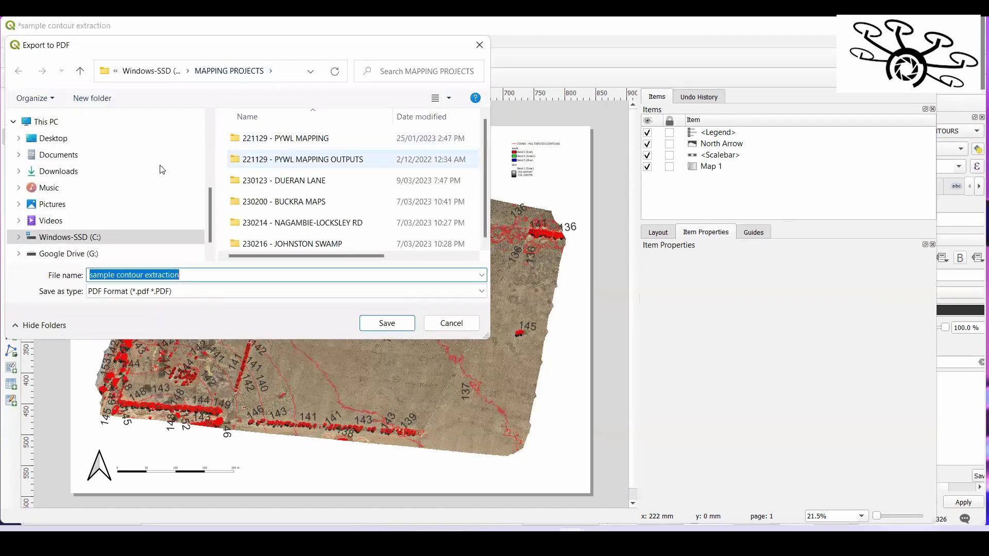
left_click(72, 155)
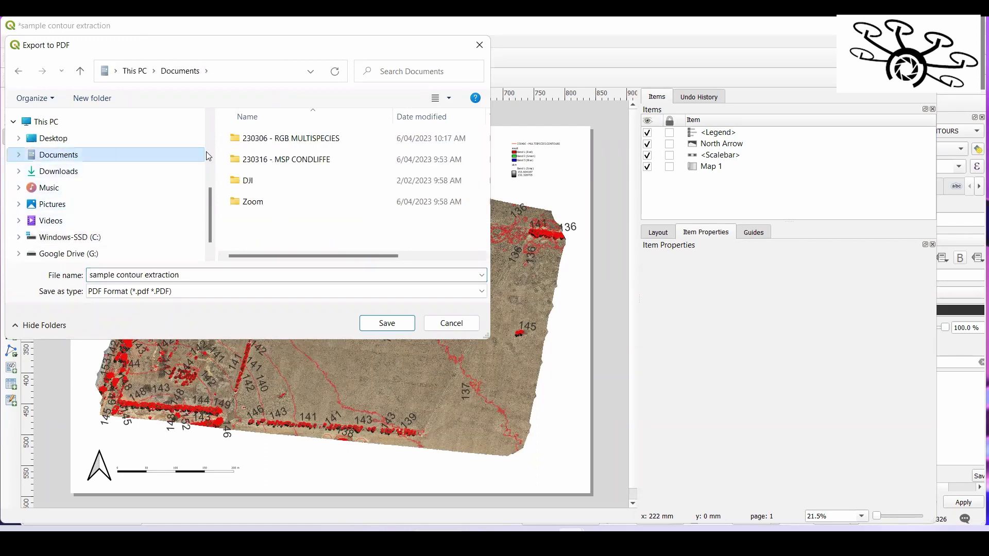
double_click(314, 138)
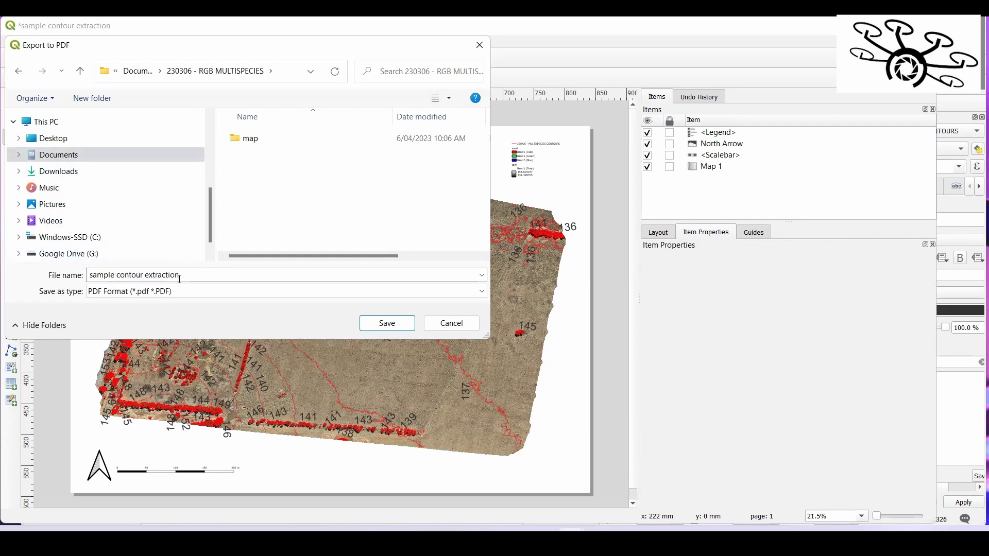
left_click_drag(180, 278, 79, 283)
type("230")
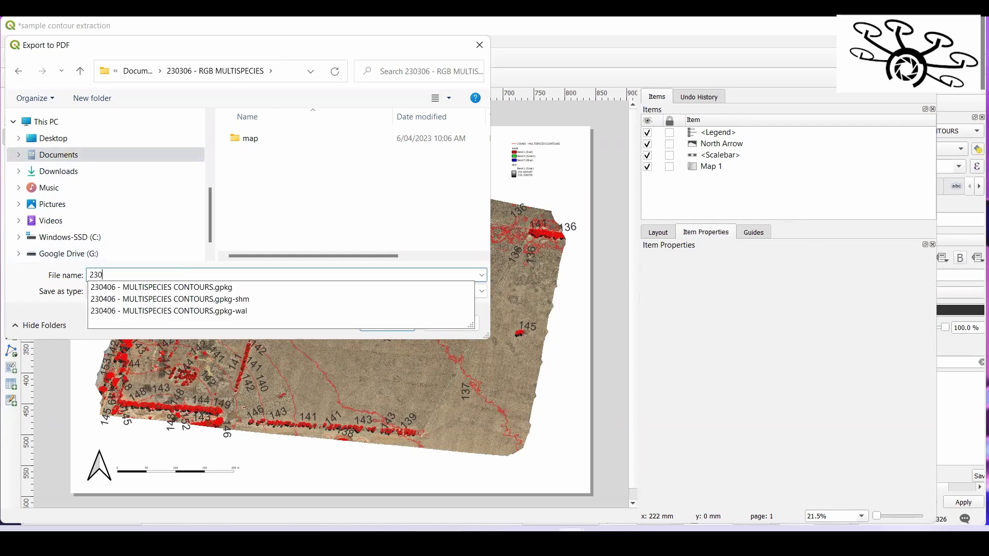
type("406 MULTISPECIES CONTOURS")
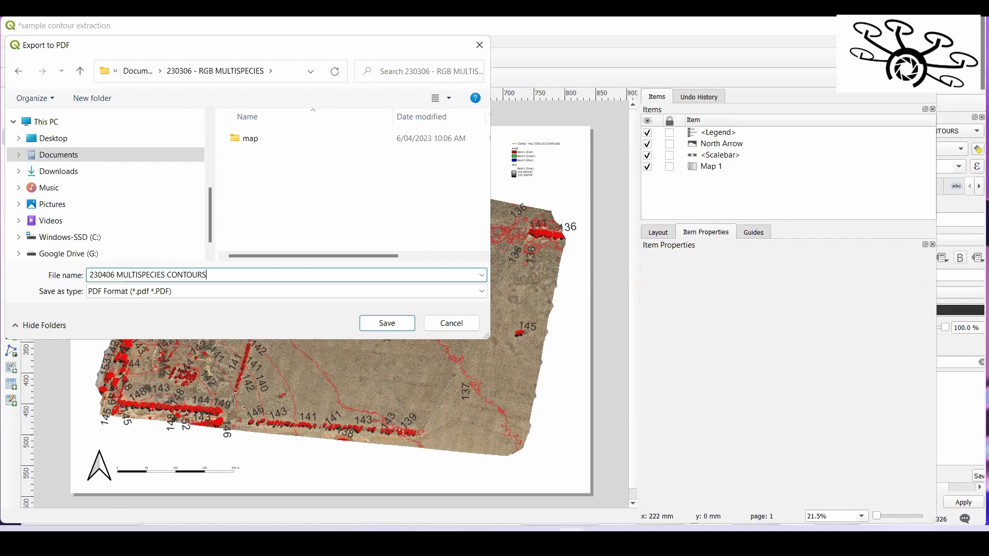
Save the PDF with default export options, then bring up File Explorer on the map folder.
left_click(383, 327)
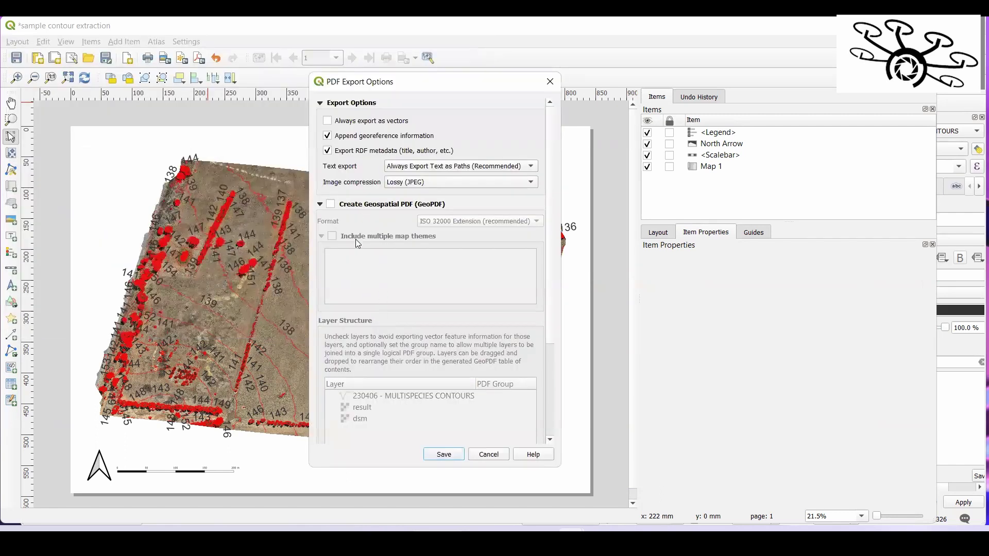
scroll(380, 236, "down", 5)
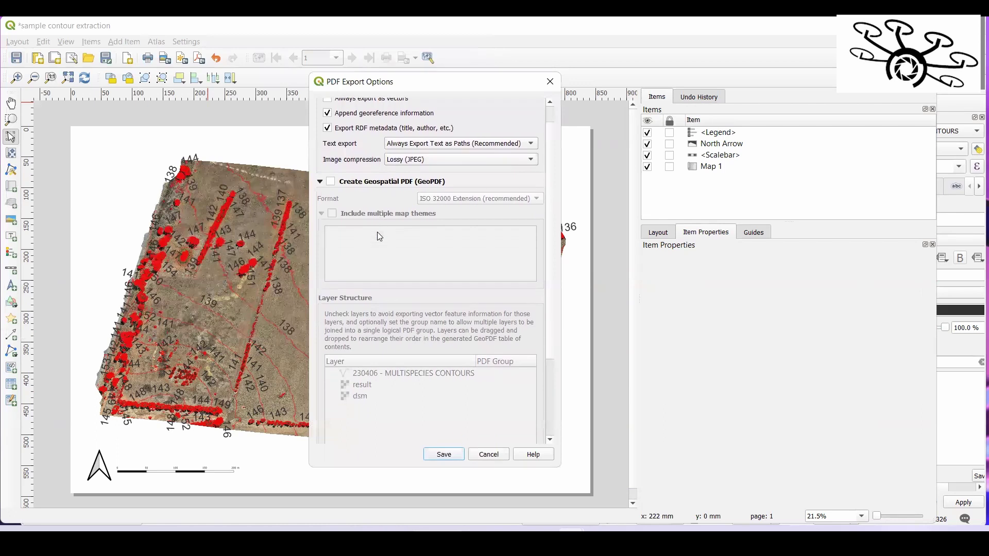
scroll(398, 345, "down", 3)
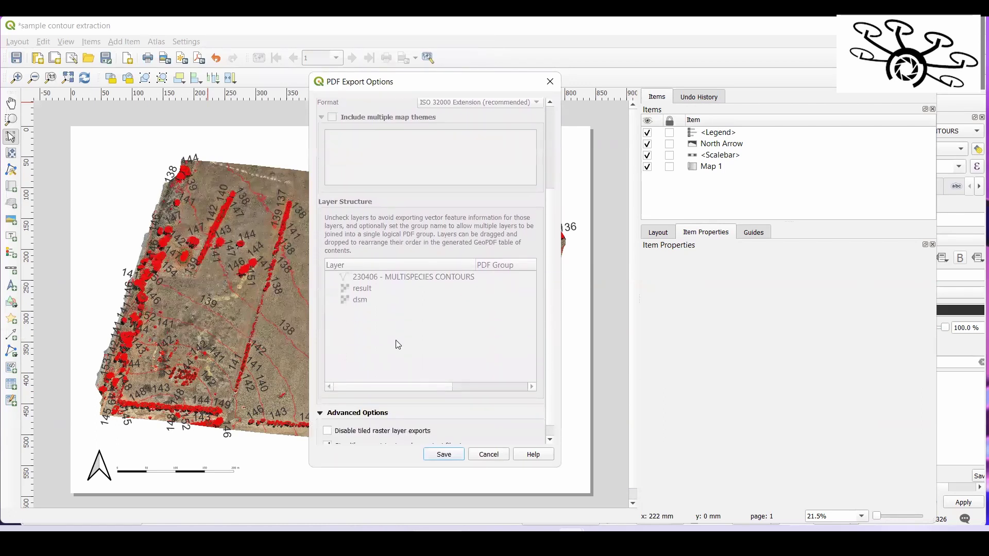
left_click(456, 458)
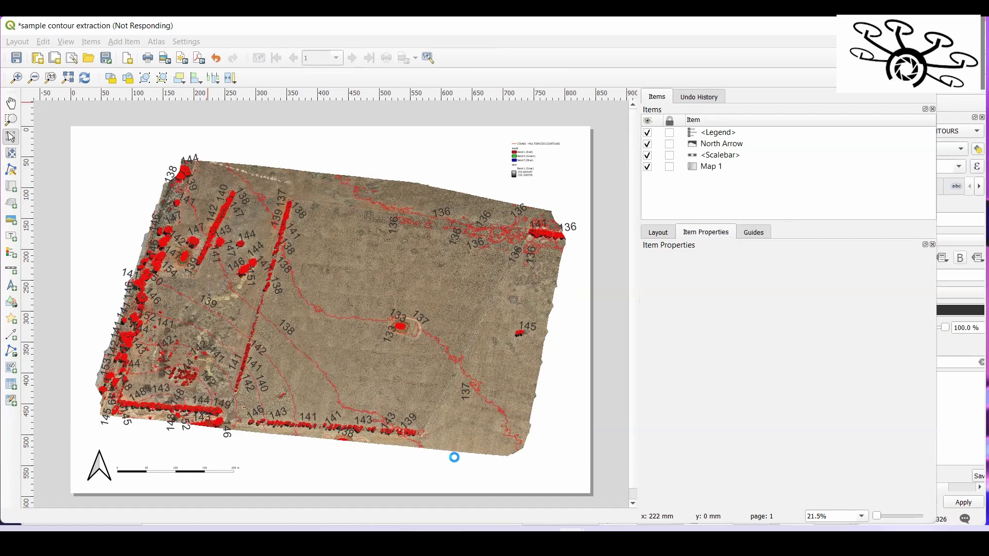
mouse_move(513, 529)
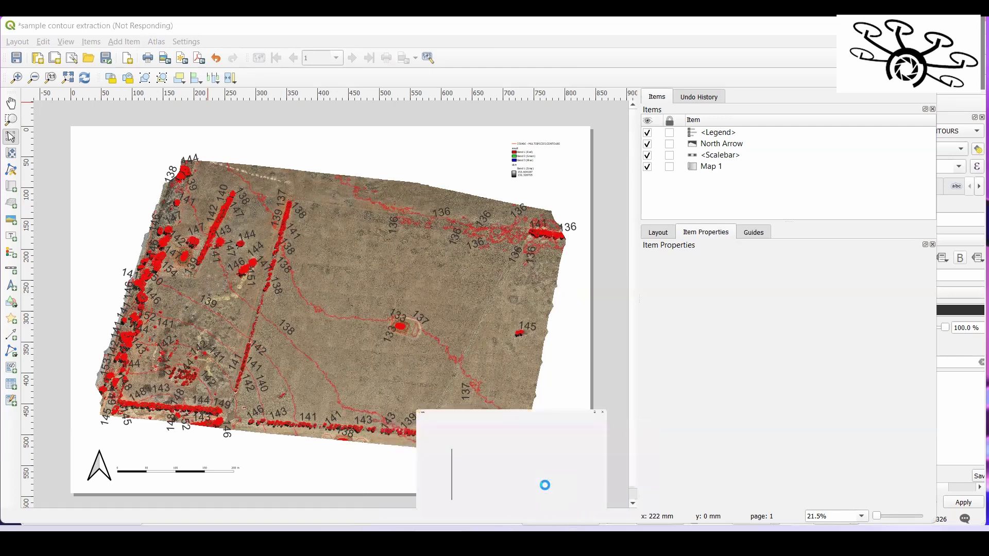
left_click(548, 490)
Go up to the 230306 - RGB MULTISPECIES folder, where the exported contours PDF is listed.
scroll(410, 280, "up", 5)
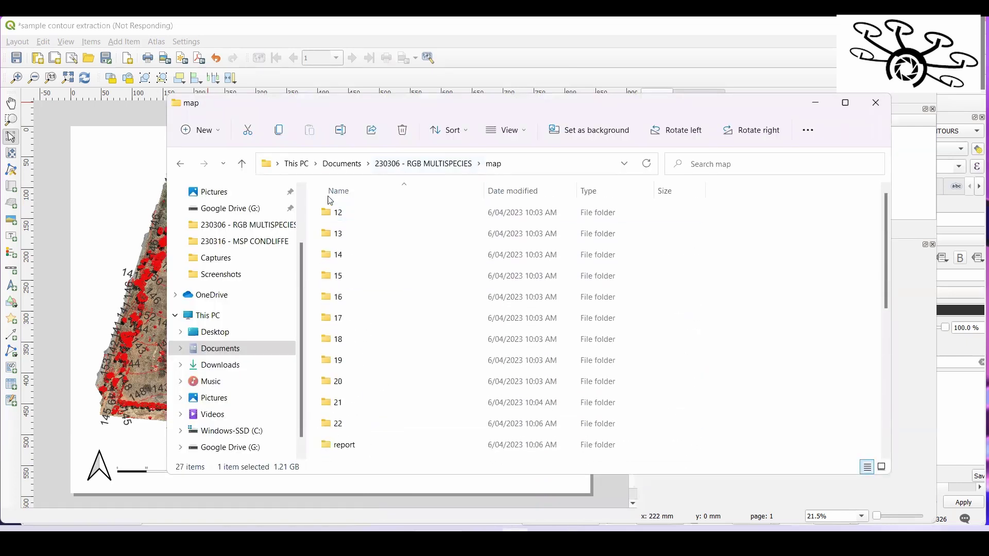
left_click(429, 168)
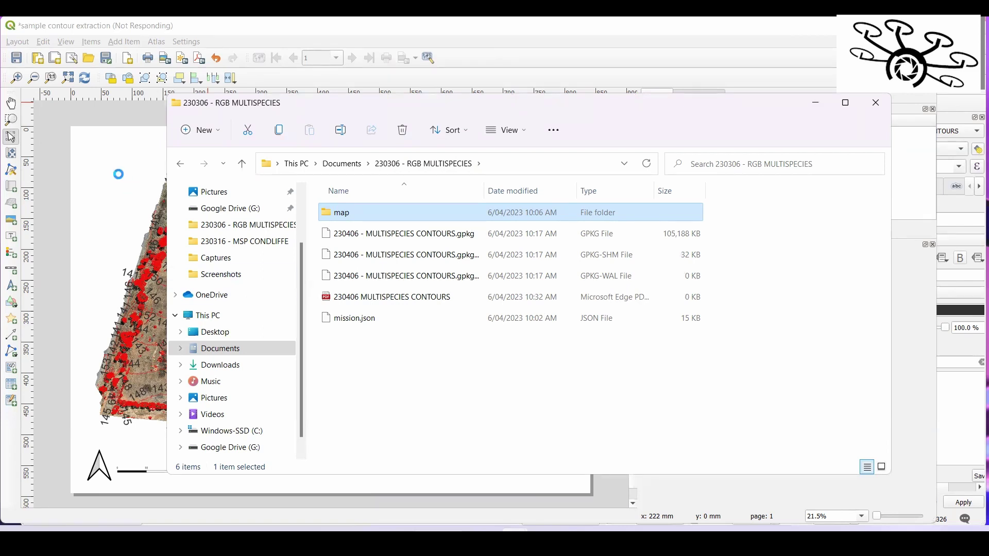
Bring the main QGIS map window with the red labelled contours back to the front.
key("alt+Tab")
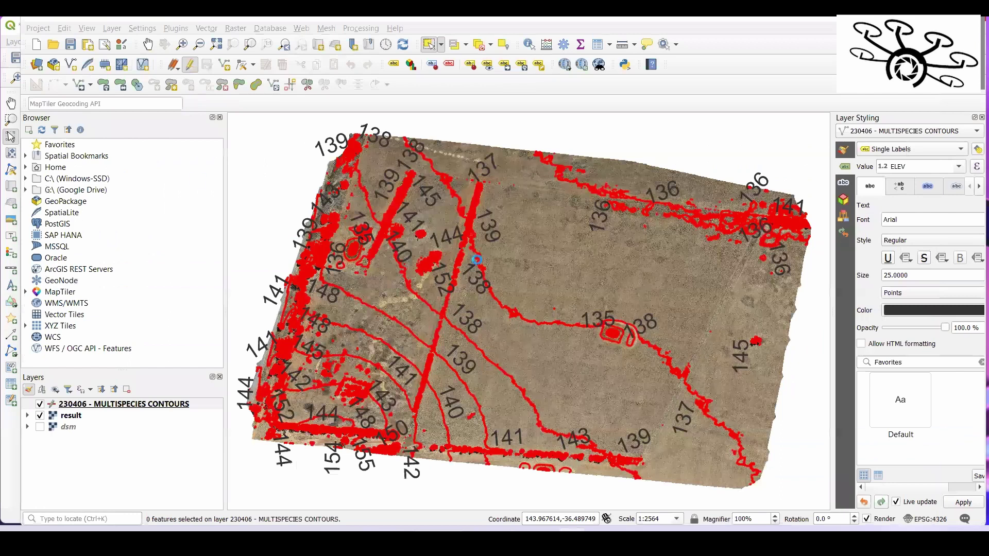